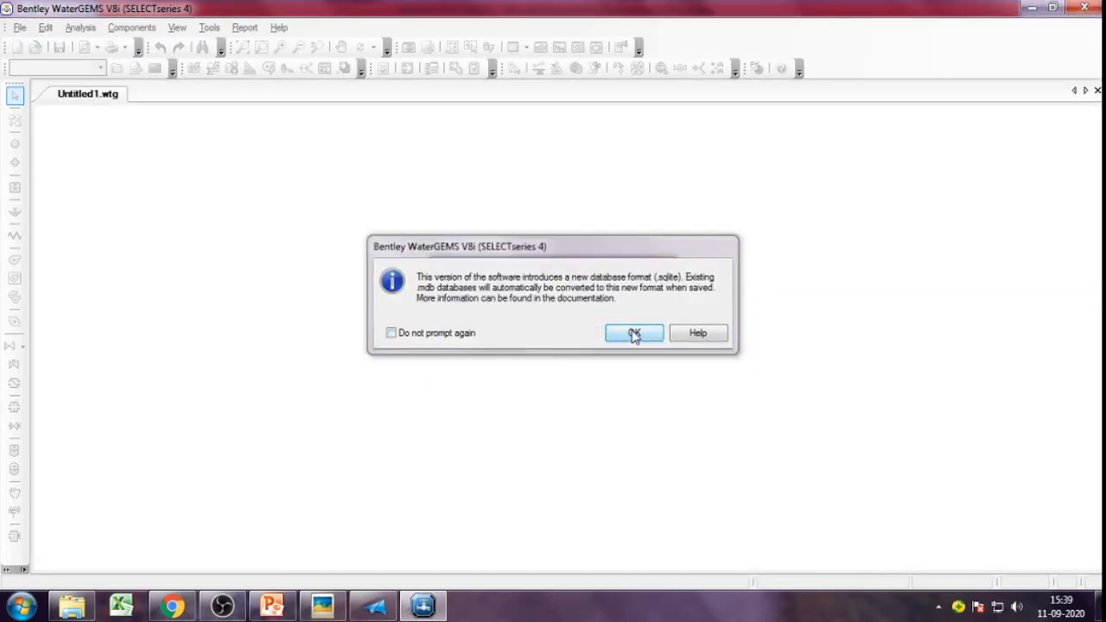
Step: Dismiss the database format notice, try the US Customary unit defaults in the program options, and reset the units to SI
{"action": "left_click", "coordinate": [635, 333]}
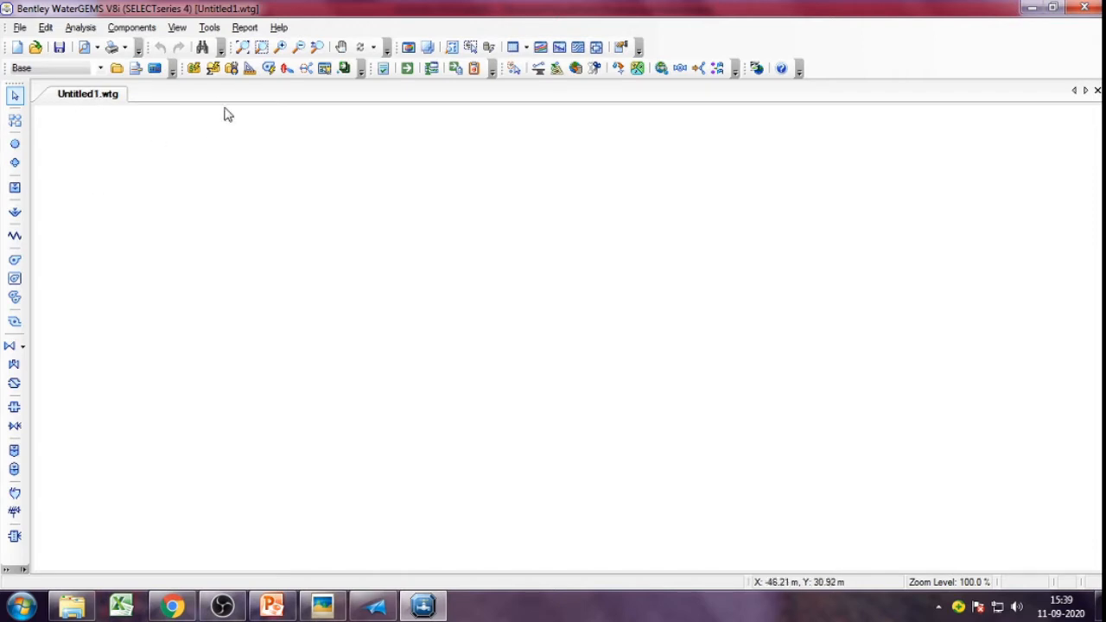
{"action": "left_click", "coordinate": [209, 28]}
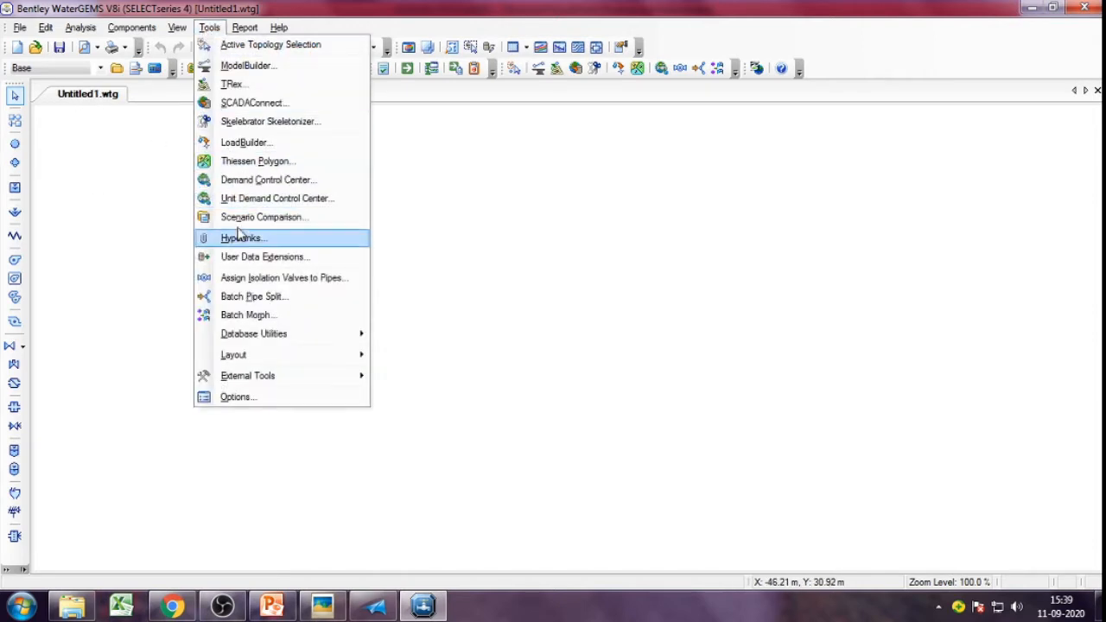
{"action": "left_click", "coordinate": [248, 403]}
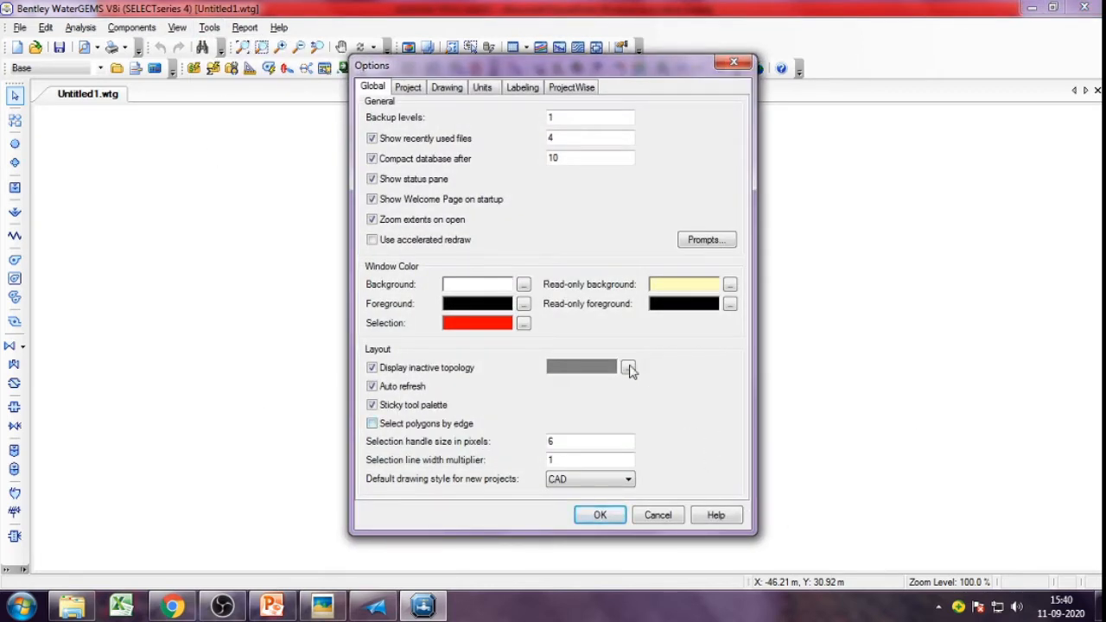
{"action": "left_click", "coordinate": [482, 87]}
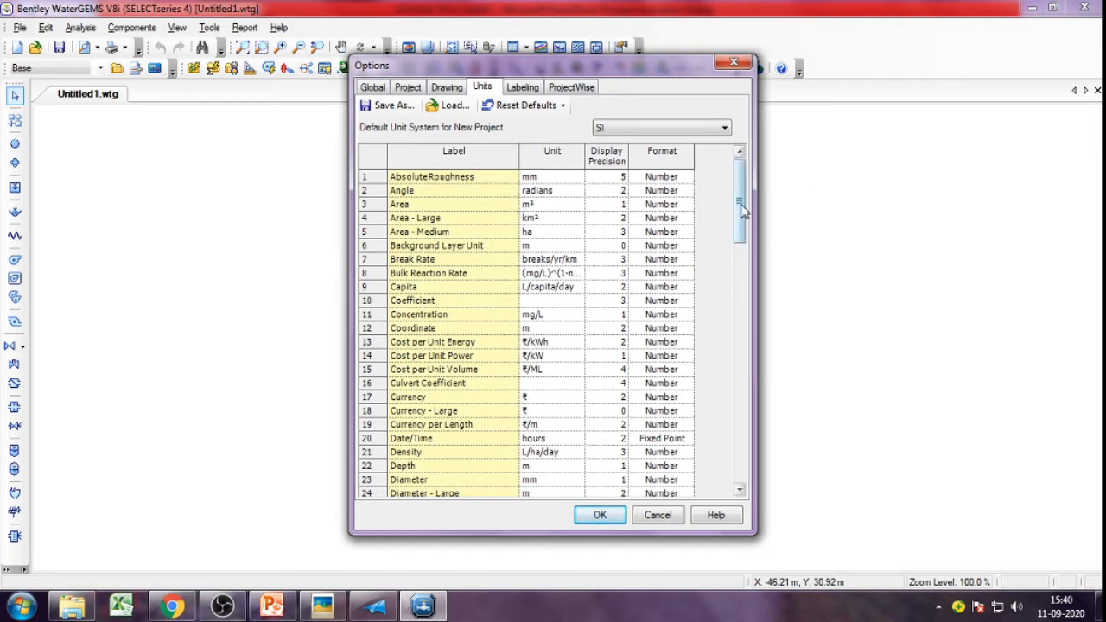
{"action": "left_click", "coordinate": [563, 105]}
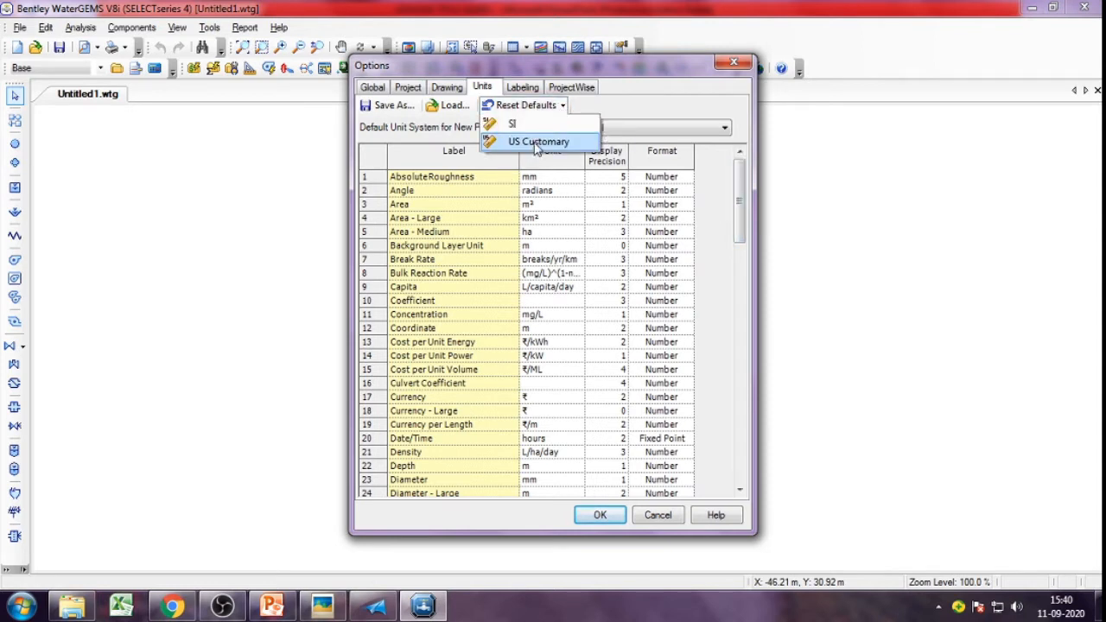
{"action": "left_click", "coordinate": [536, 143]}
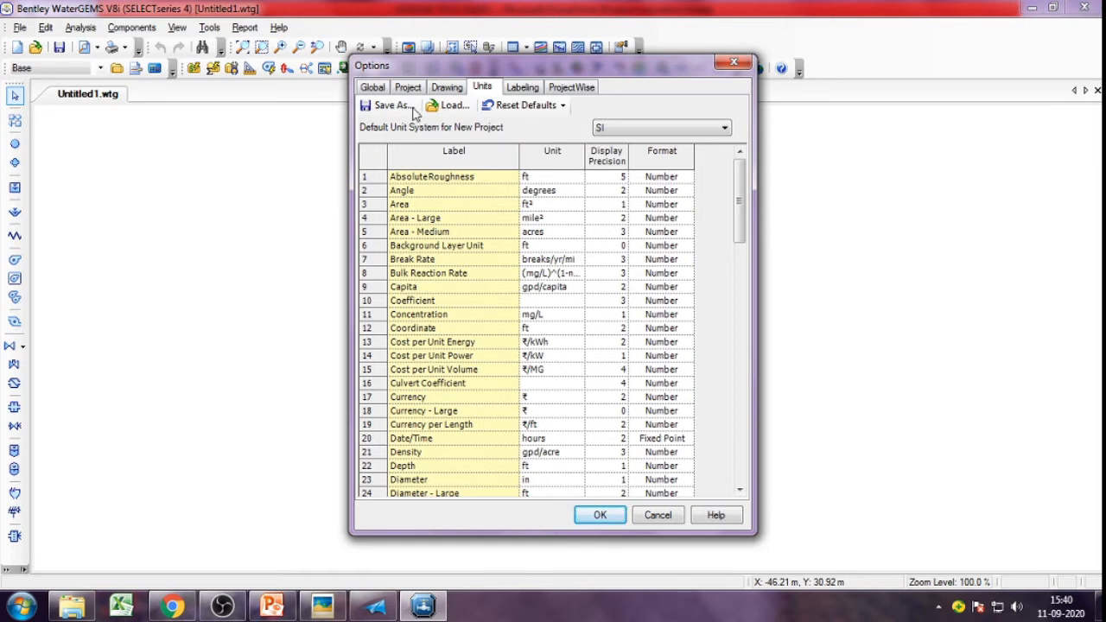
{"action": "left_click", "coordinate": [561, 107]}
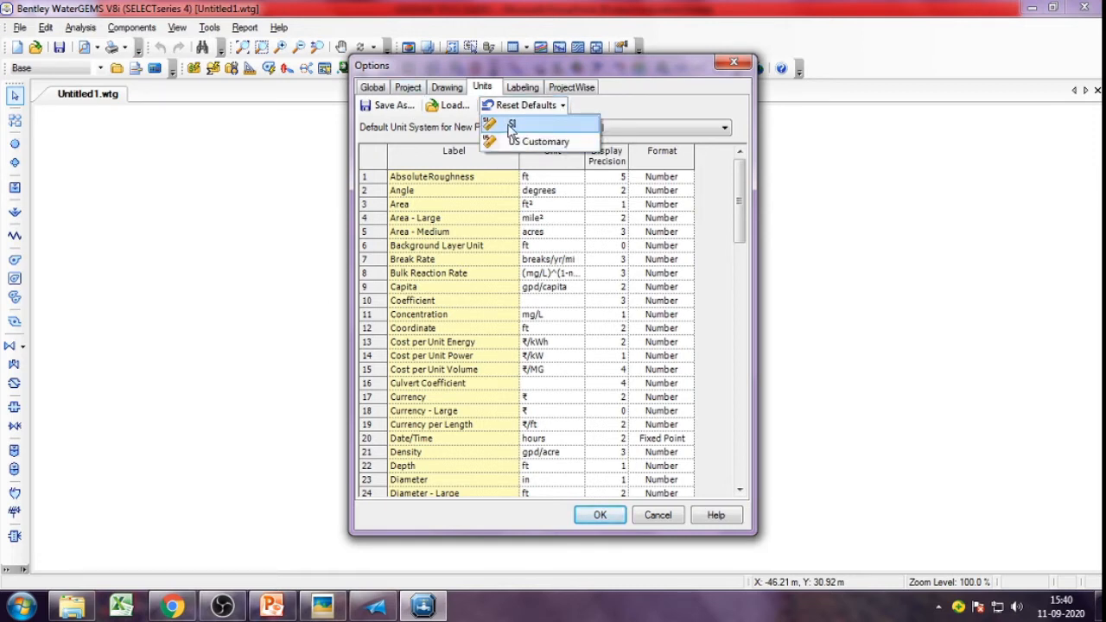
{"action": "left_click", "coordinate": [535, 126]}
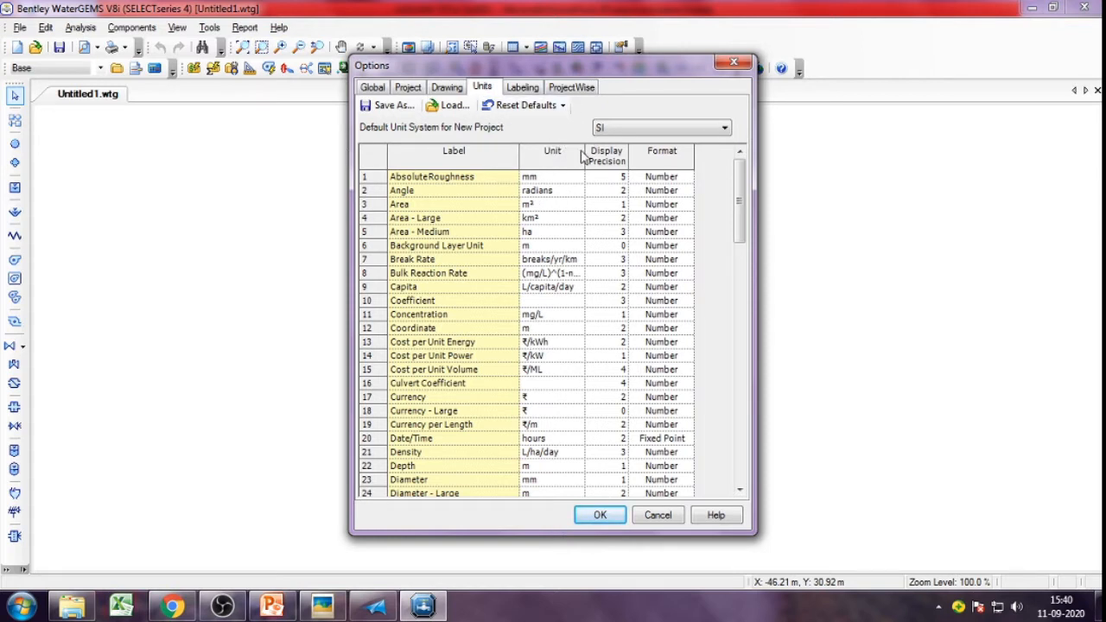
Step: Set the drawing's plot scale factor to 1 cm = 40 m and accept the options
{"action": "left_click", "coordinate": [447, 89]}
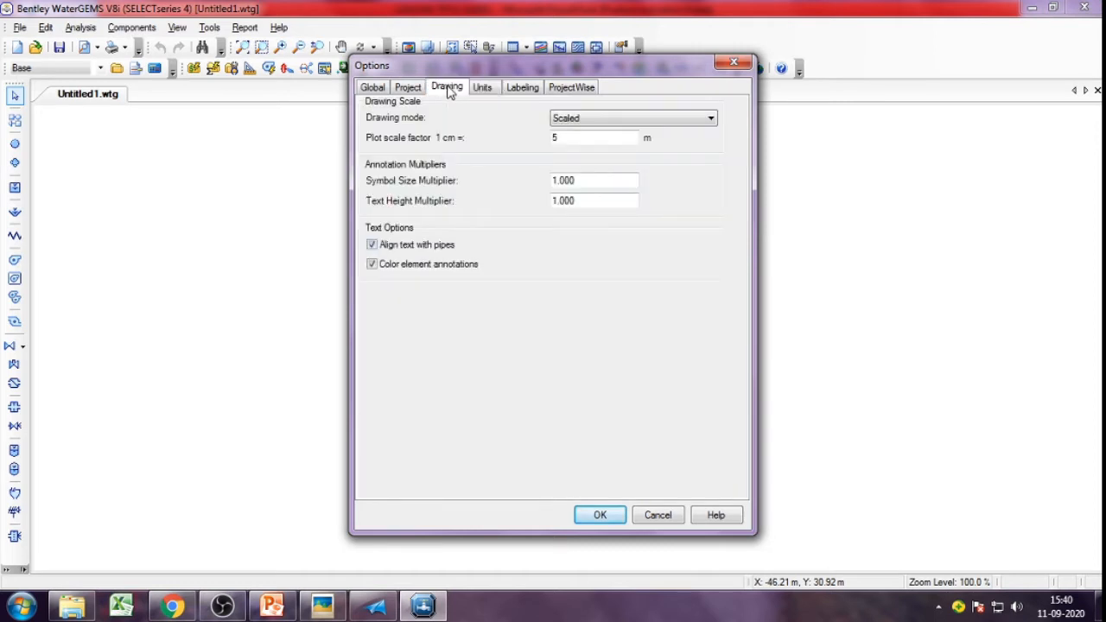
{"action": "left_click_drag", "start_coordinate": [570, 138], "coordinate": [549, 139]}
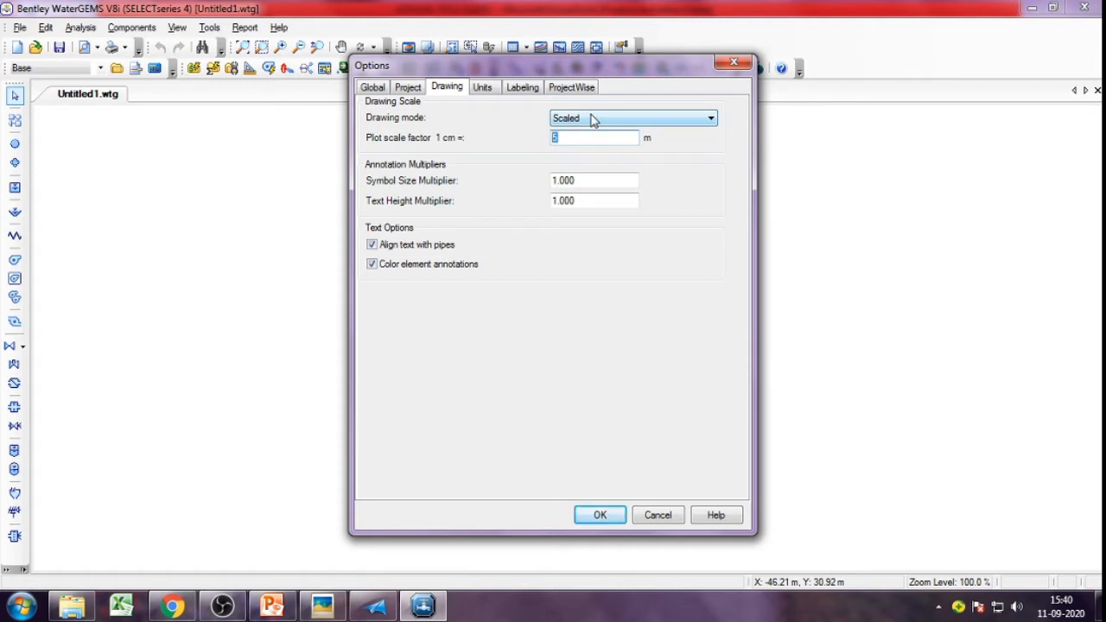
{"action": "type", "text": "40"}
{"action": "left_click", "coordinate": [605, 515]}
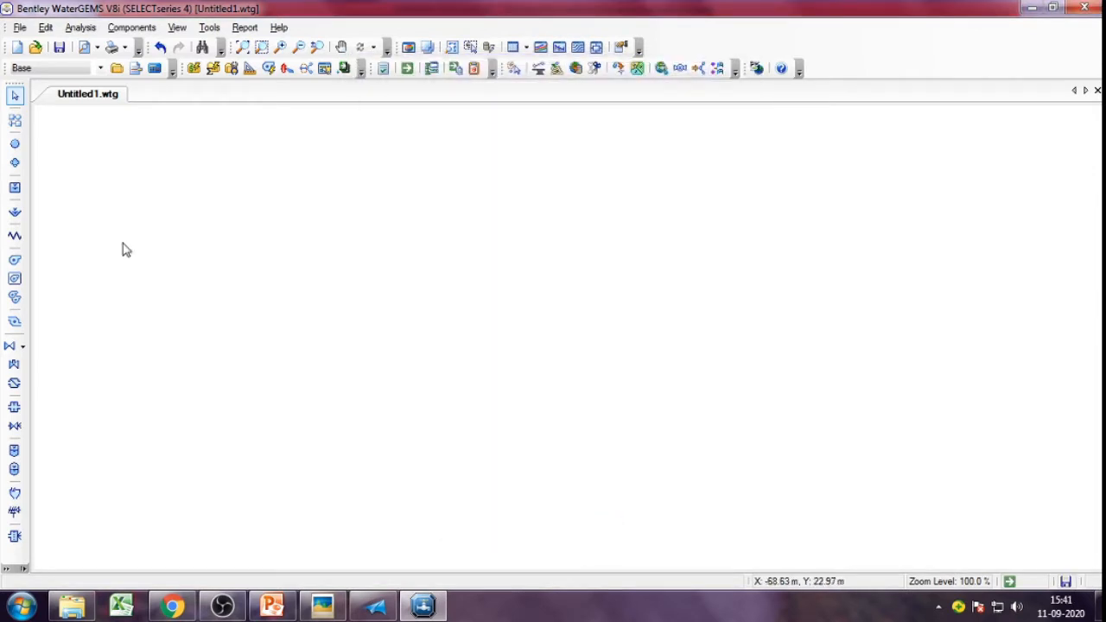
Step: Set the title in the project properties to LESSON1 followed by the author's first name
{"action": "left_click", "coordinate": [19, 28]}
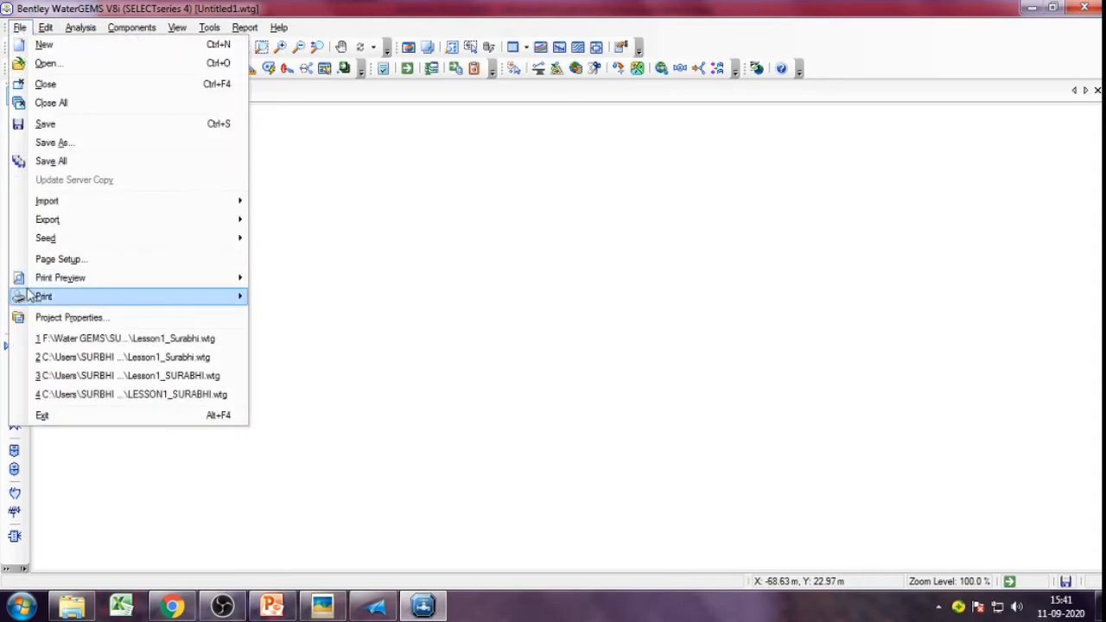
{"action": "left_click", "coordinate": [35, 318]}
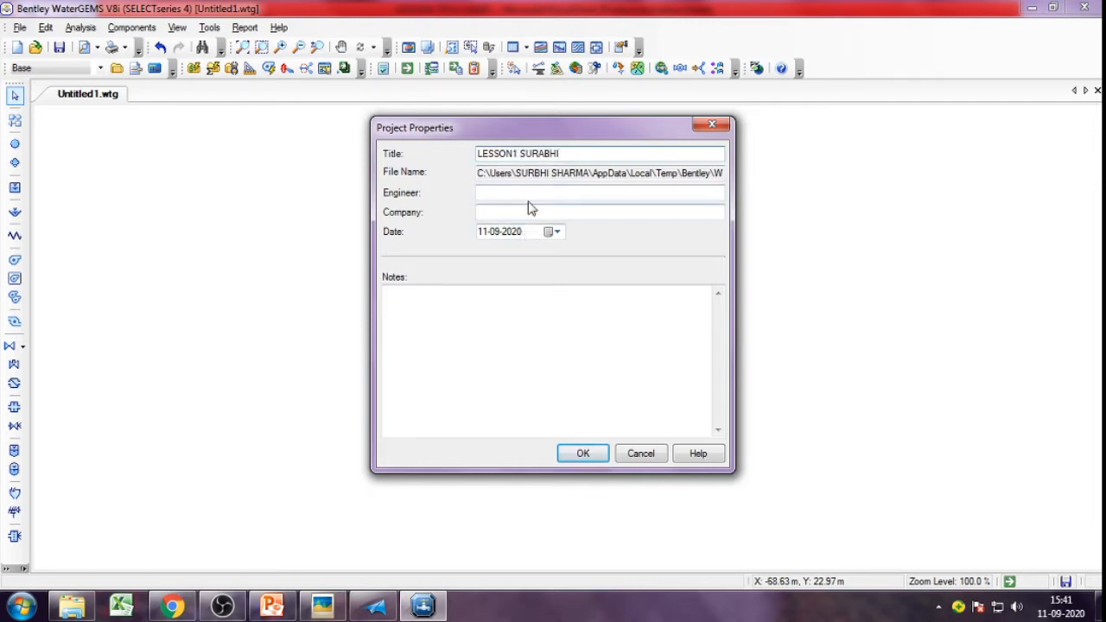
{"action": "left_click", "coordinate": [587, 457]}
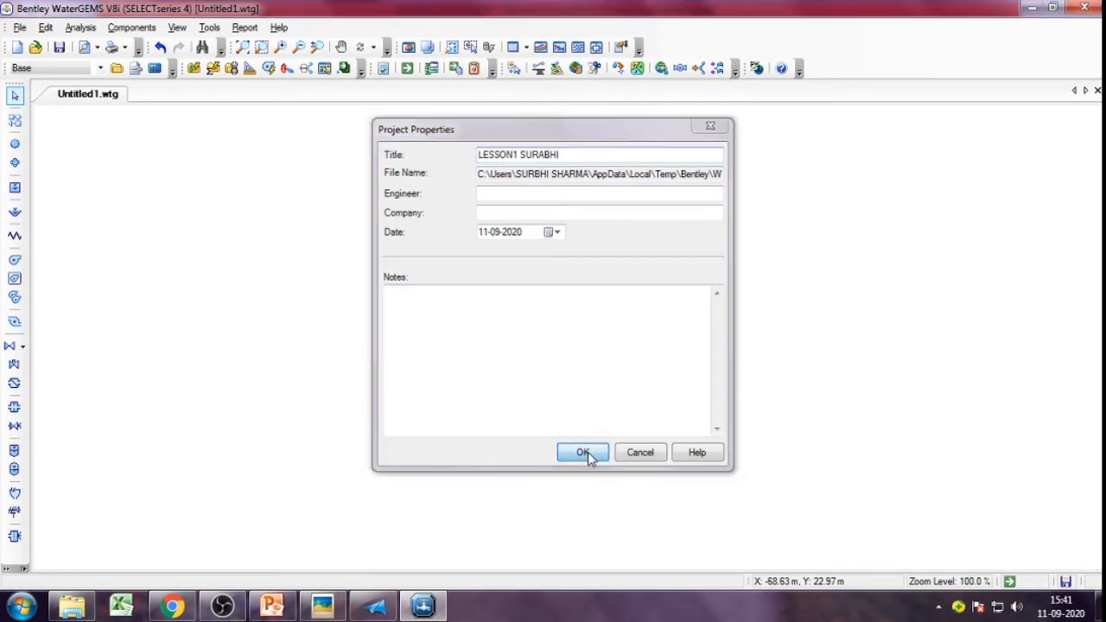
Step: Save the project in F:\Water GEMS\SUR\Watergems exercises, naming the file Lesson1_ plus the author's first name
{"action": "left_click", "coordinate": [19, 27]}
{"action": "left_click", "coordinate": [42, 147]}
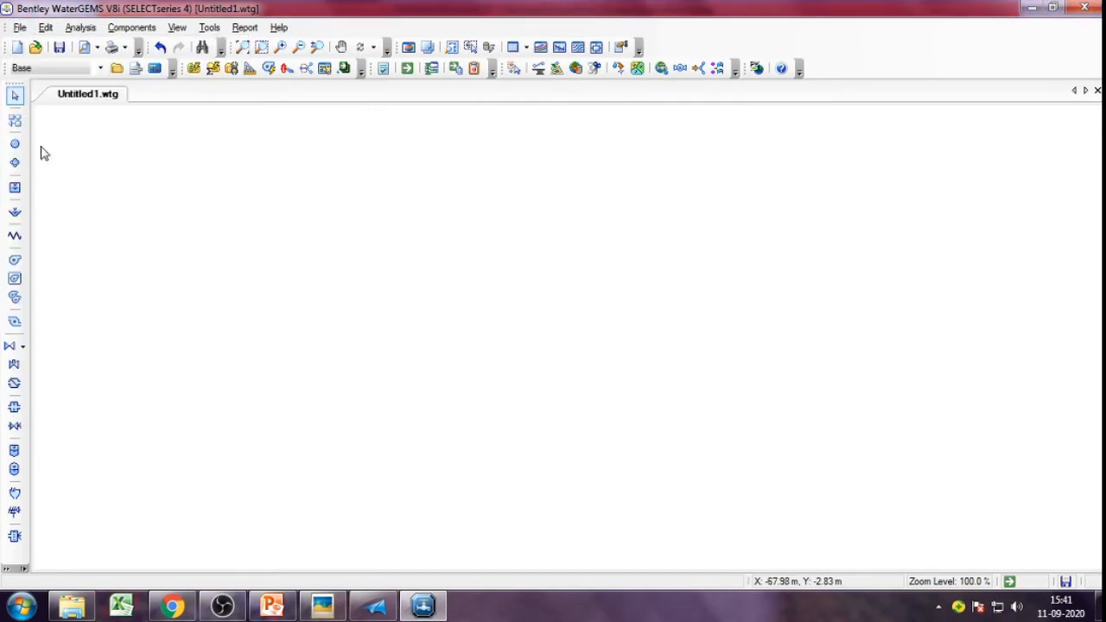
{"action": "left_click", "coordinate": [160, 319]}
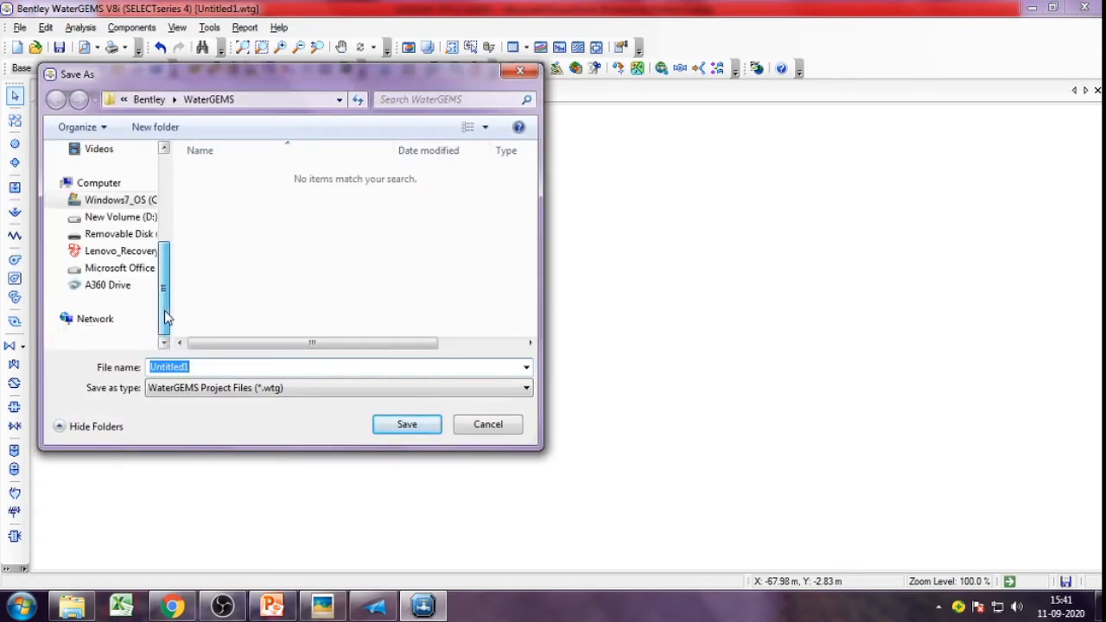
{"action": "left_click", "coordinate": [154, 232]}
{"action": "scroll", "coordinate": [217, 259], "scroll_direction": "down", "scroll_amount": 10}
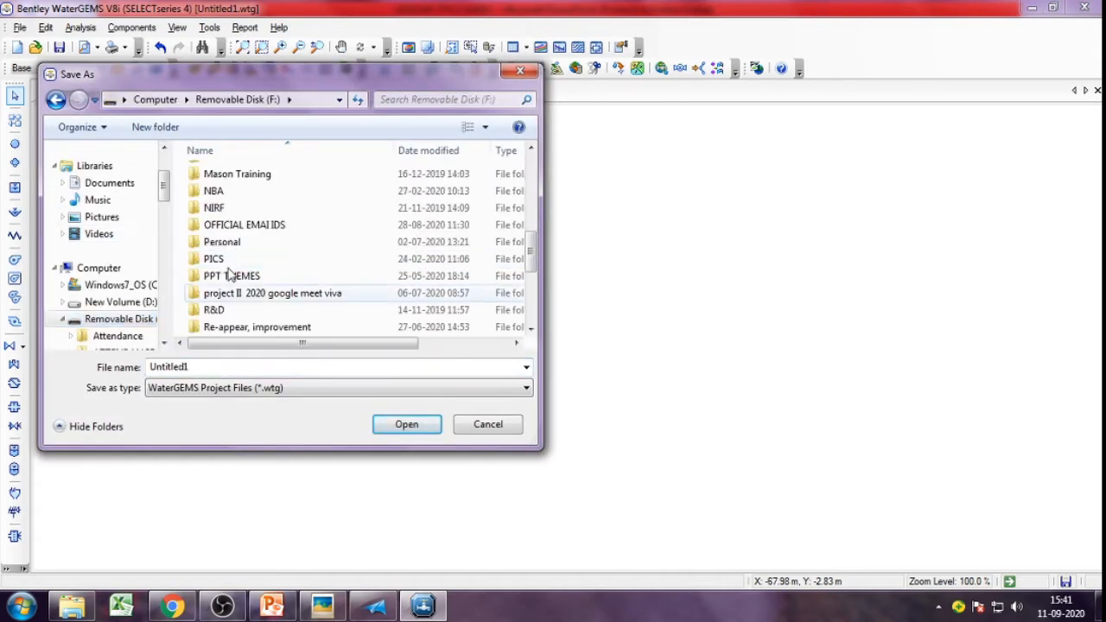
{"action": "double_click", "coordinate": [238, 327]}
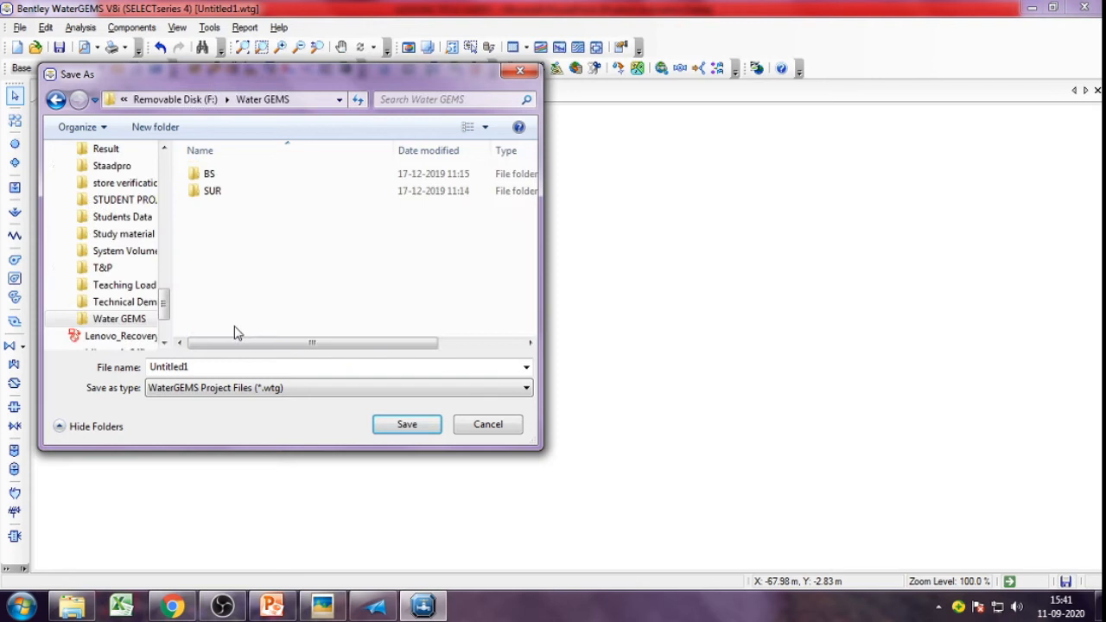
{"action": "double_click", "coordinate": [207, 193]}
{"action": "double_click", "coordinate": [253, 192]}
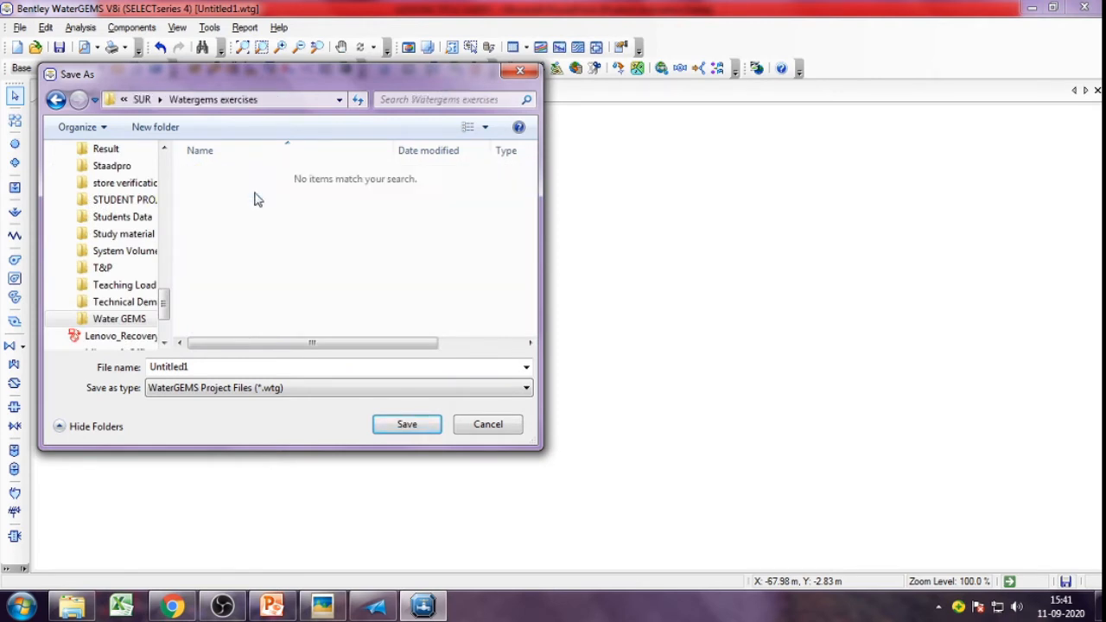
{"action": "double_click", "coordinate": [193, 367]}
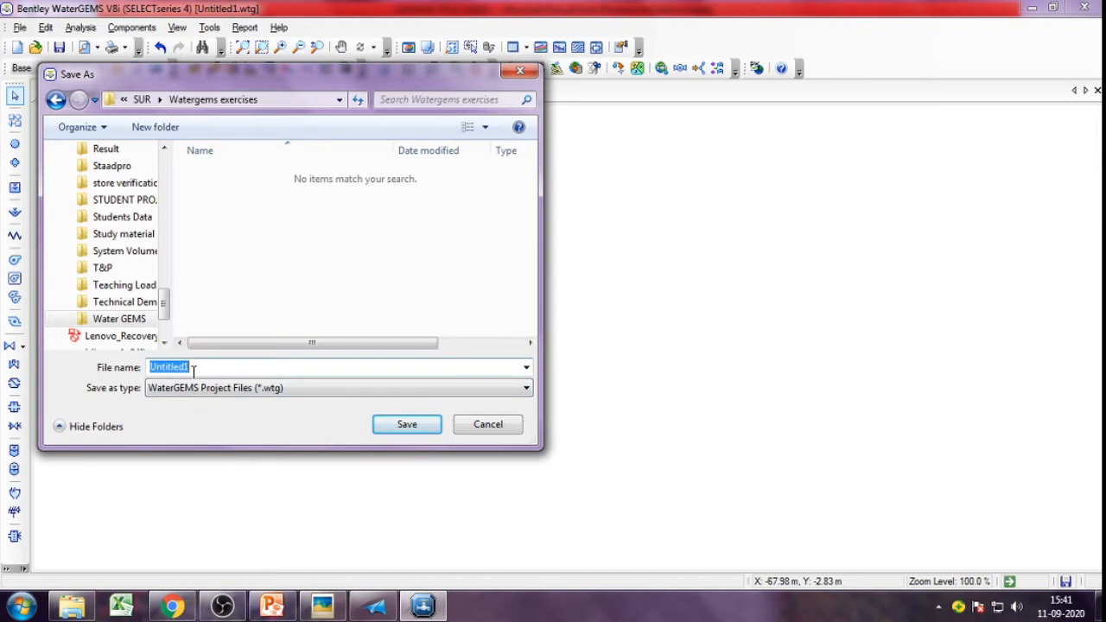
{"action": "type", "text": "Lesson1_Surabhi"}
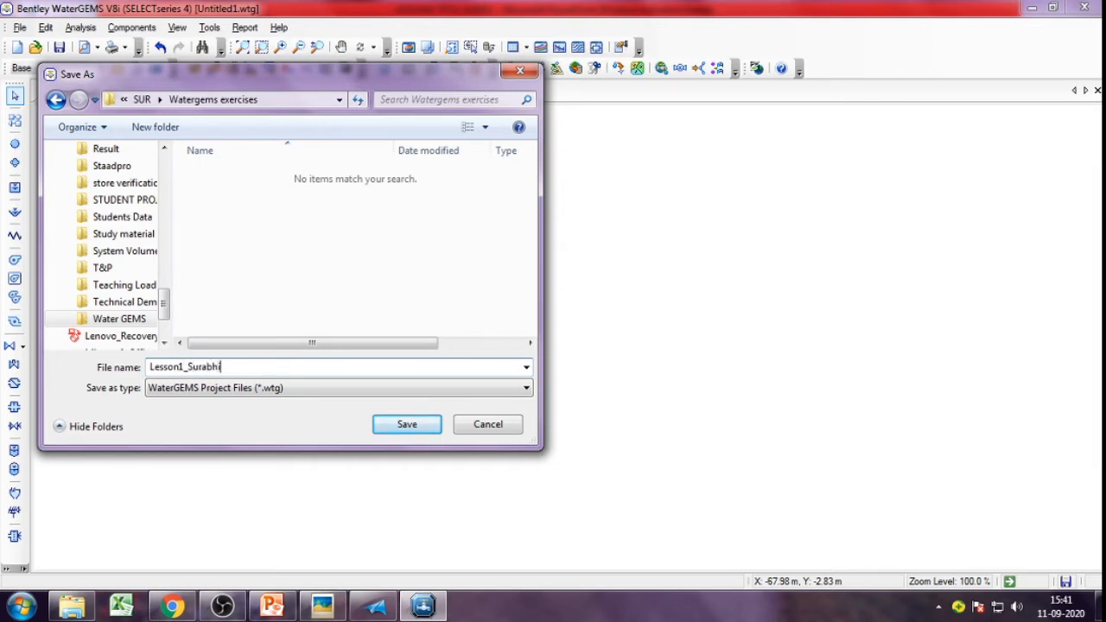
{"action": "key", "text": "Return"}
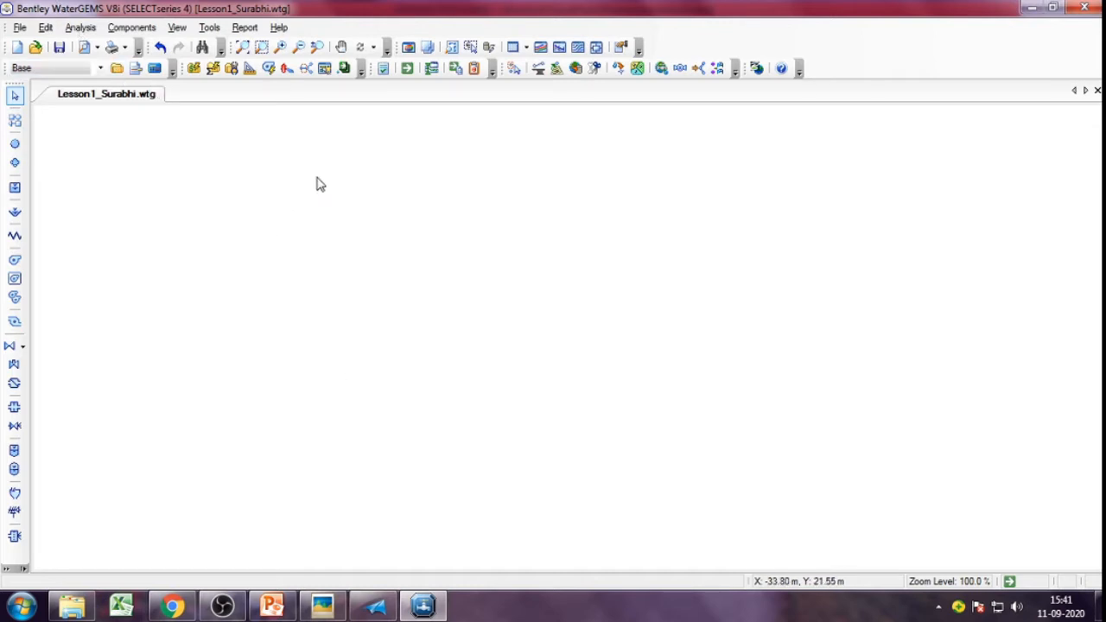
Step: Switch to lesson 1.xps in XPS Viewer and examine the enlarged network drawing on page 1
{"action": "left_click", "coordinate": [374, 607]}
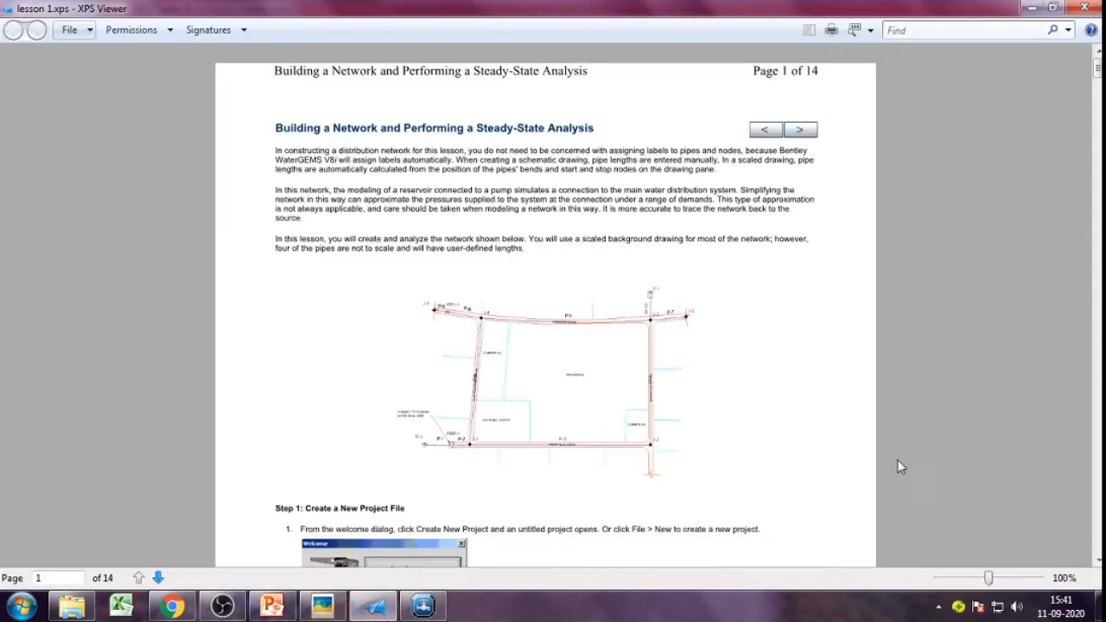
{"action": "mouse_move", "coordinate": [989, 578]}
{"action": "left_mouse_down"}
{"action": "mouse_move", "coordinate": [1015, 578]}
{"action": "mouse_move", "coordinate": [1008, 590]}
{"action": "left_mouse_up"}
{"action": "scroll", "coordinate": [671, 412], "scroll_direction": "down", "scroll_amount": 2}
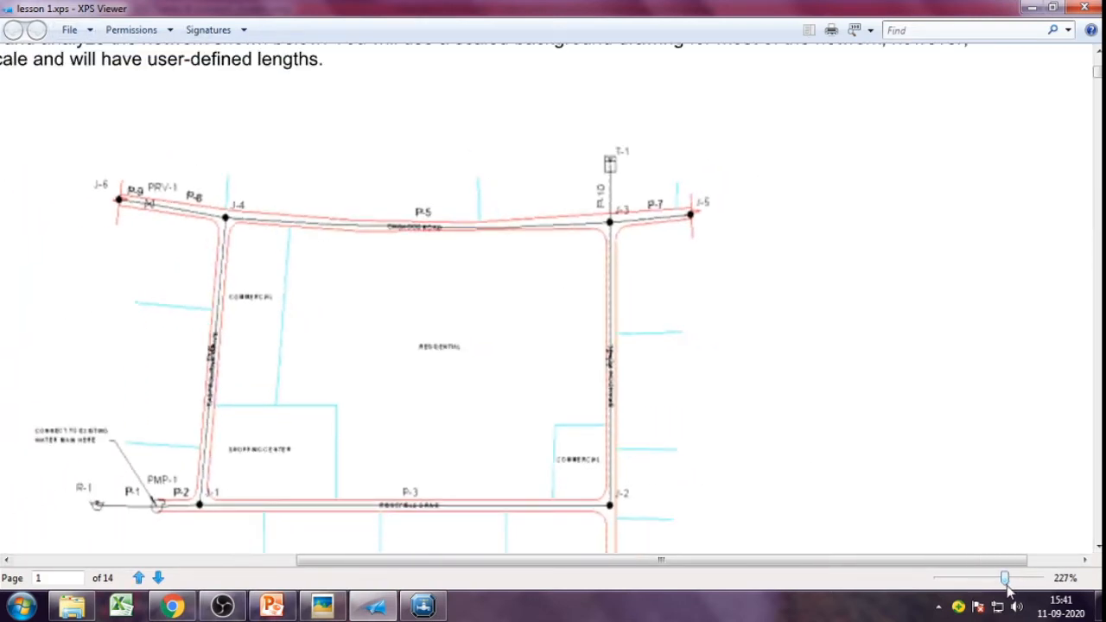
{"action": "scroll", "coordinate": [691, 435], "scroll_direction": "down", "scroll_amount": 2}
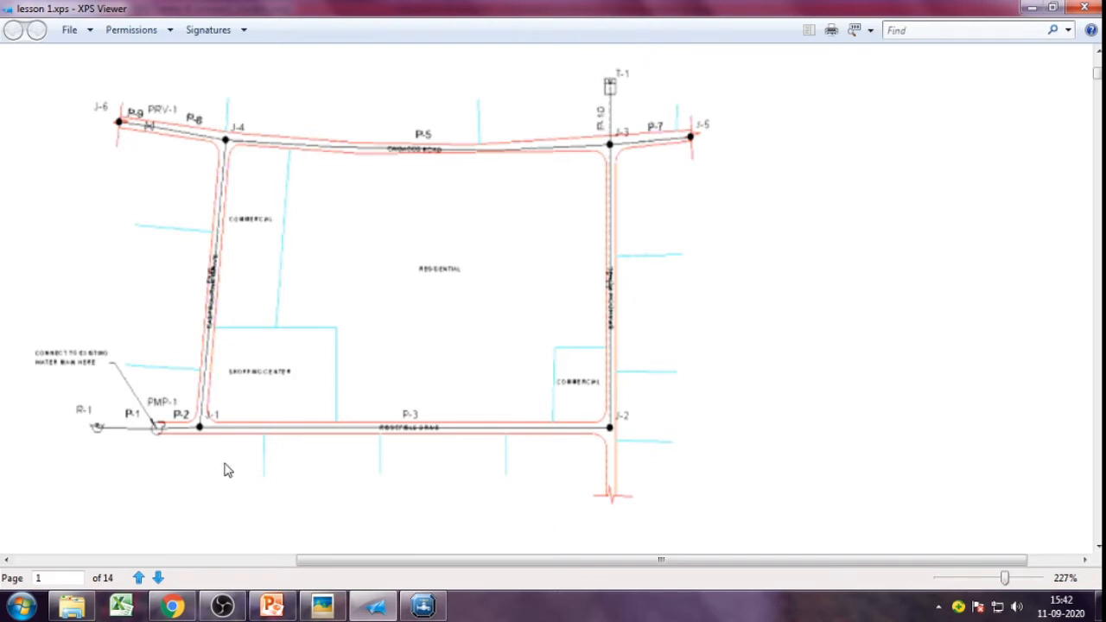
Step: Examine the enlarged network layout in the LESSON1layout.JPG image and return to WaterGEMS
{"action": "left_click", "coordinate": [320, 605]}
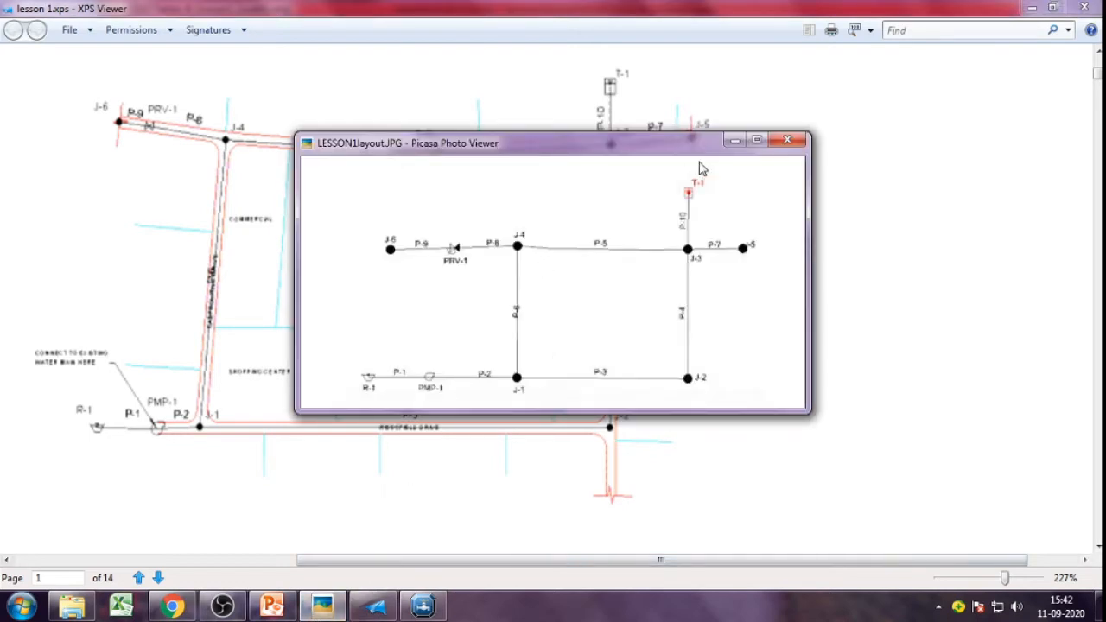
{"action": "left_click", "coordinate": [756, 140]}
{"action": "scroll", "coordinate": [523, 298], "scroll_direction": "up", "scroll_amount": 2}
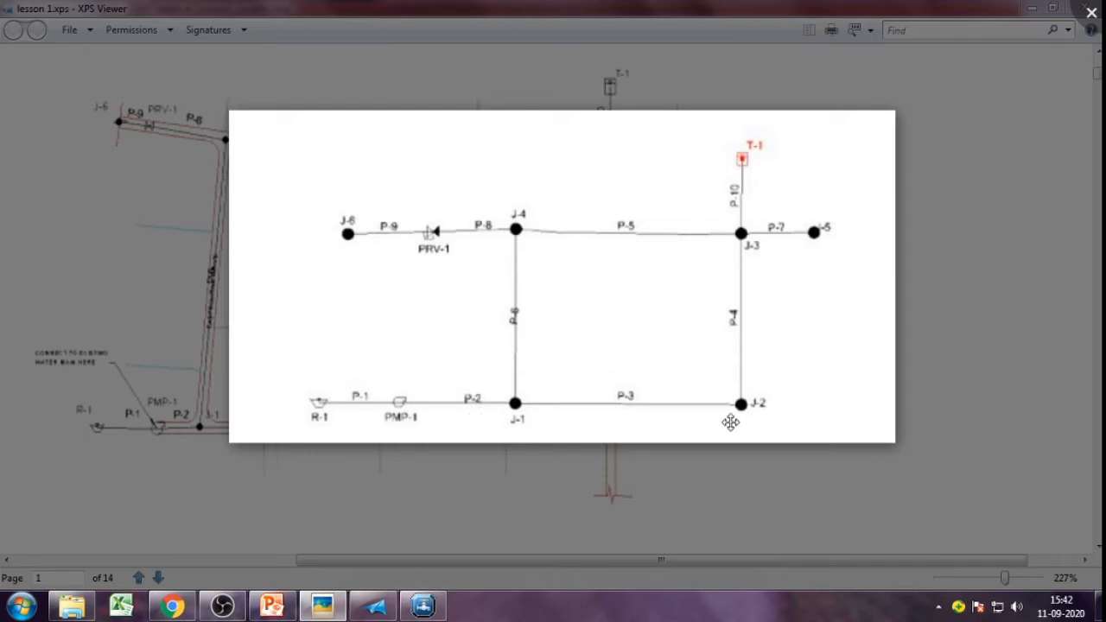
{"action": "left_click", "coordinate": [422, 606]}
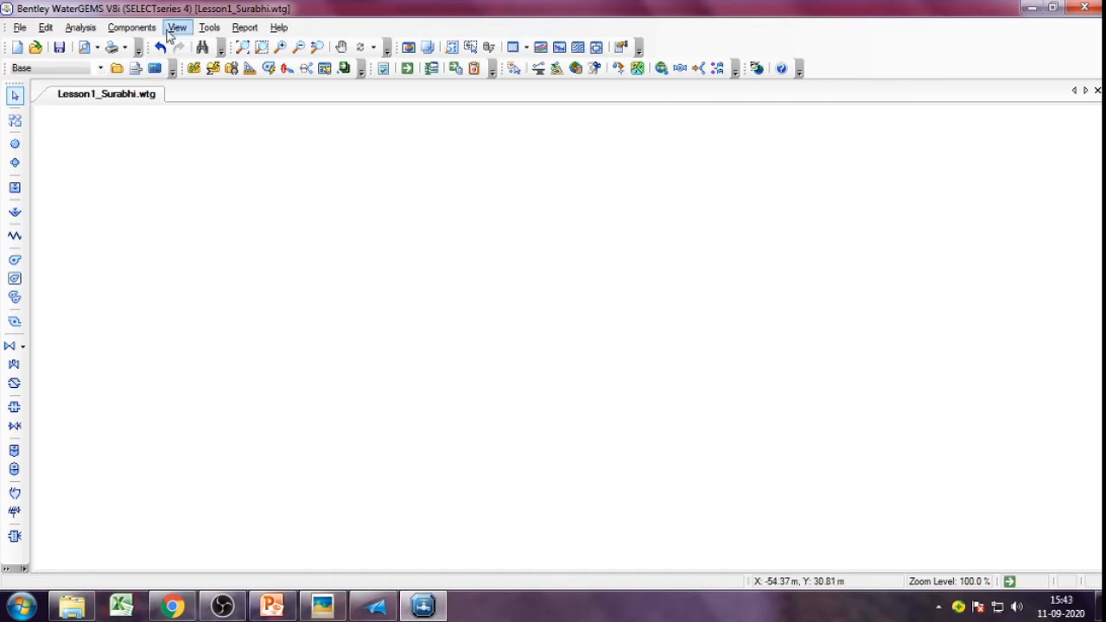
{"action": "left_click", "coordinate": [210, 28]}
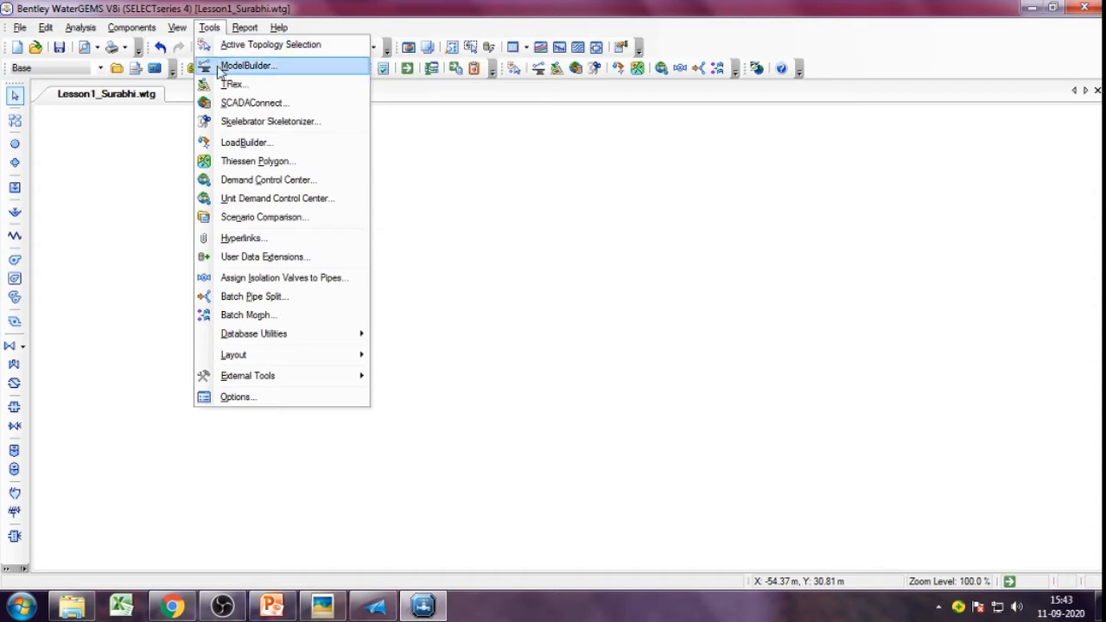
{"action": "mouse_move", "coordinate": [260, 357]}
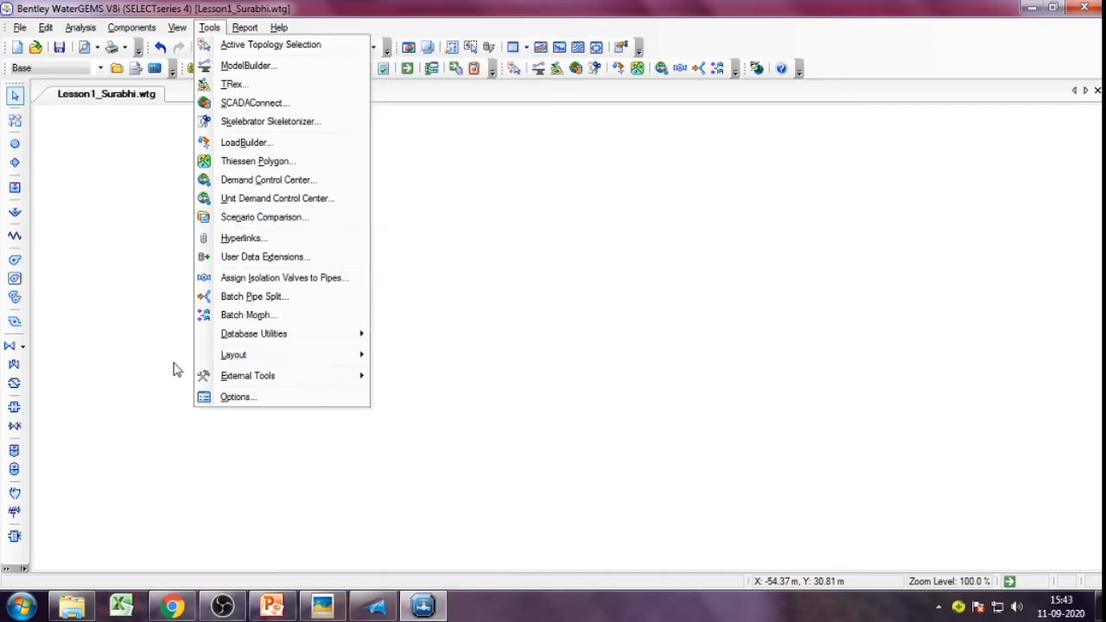
{"action": "right_click", "coordinate": [492, 244]}
{"action": "left_click", "coordinate": [360, 227]}
{"action": "left_click_drag", "start_coordinate": [361, 228], "coordinate": [210, 260]}
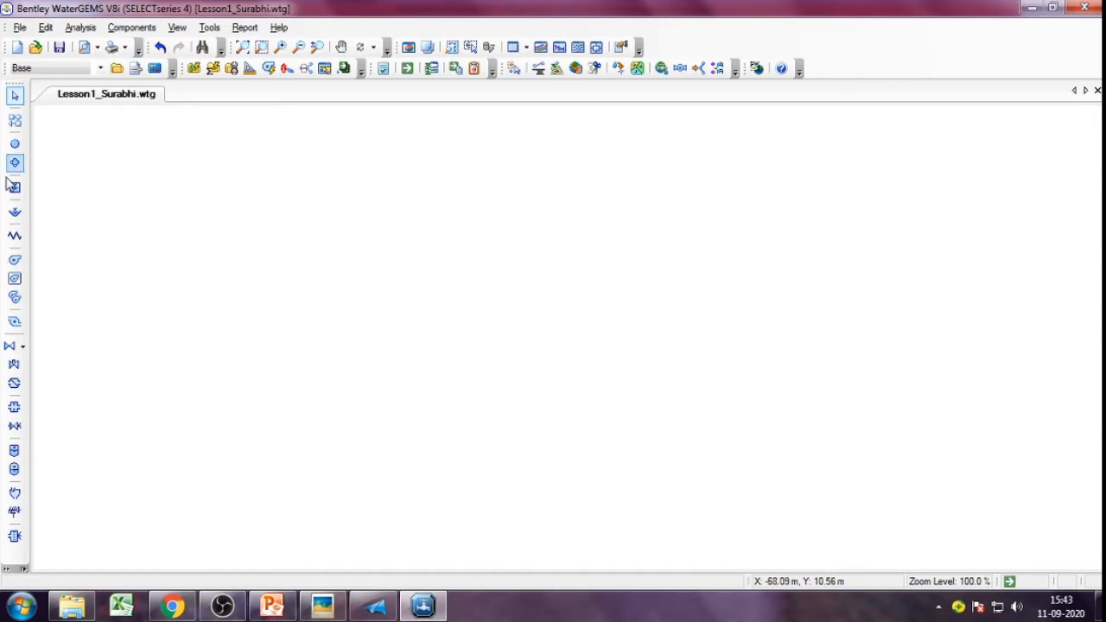
Step: Start laying out the network by placing a reservoir at about X -49 m, Y -8 m
{"action": "left_click", "coordinate": [16, 123]}
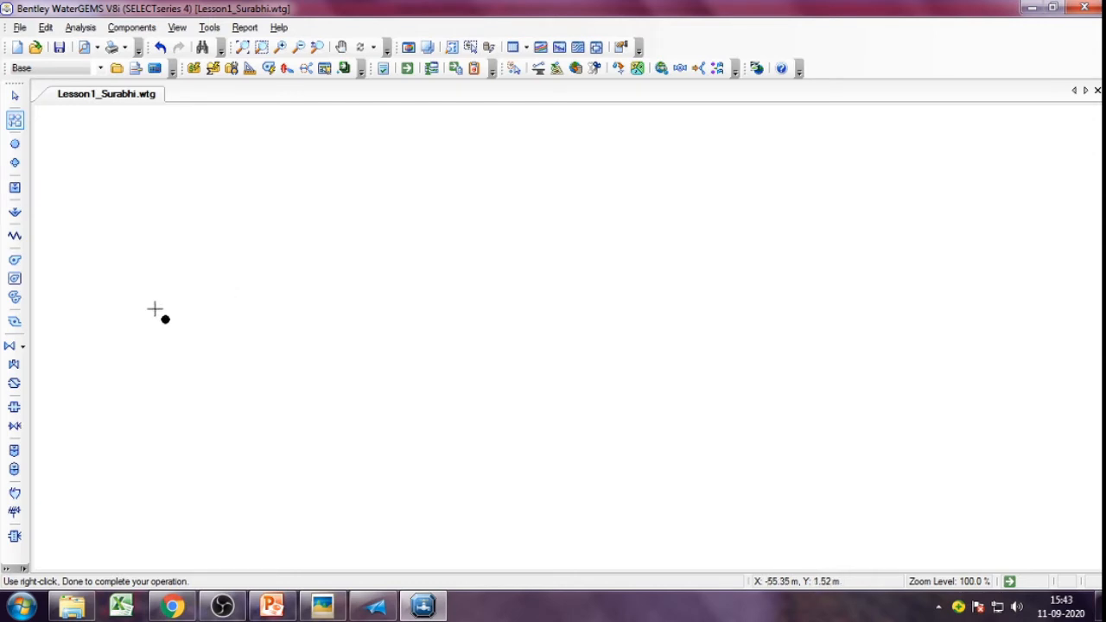
{"action": "right_click", "coordinate": [199, 397]}
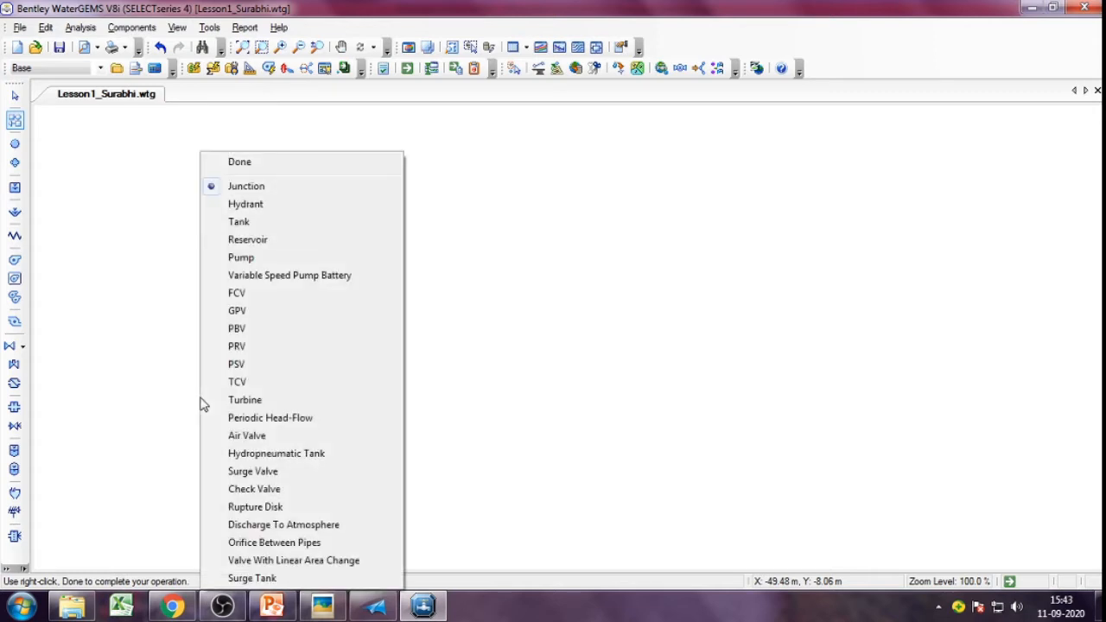
{"action": "left_click", "coordinate": [250, 240]}
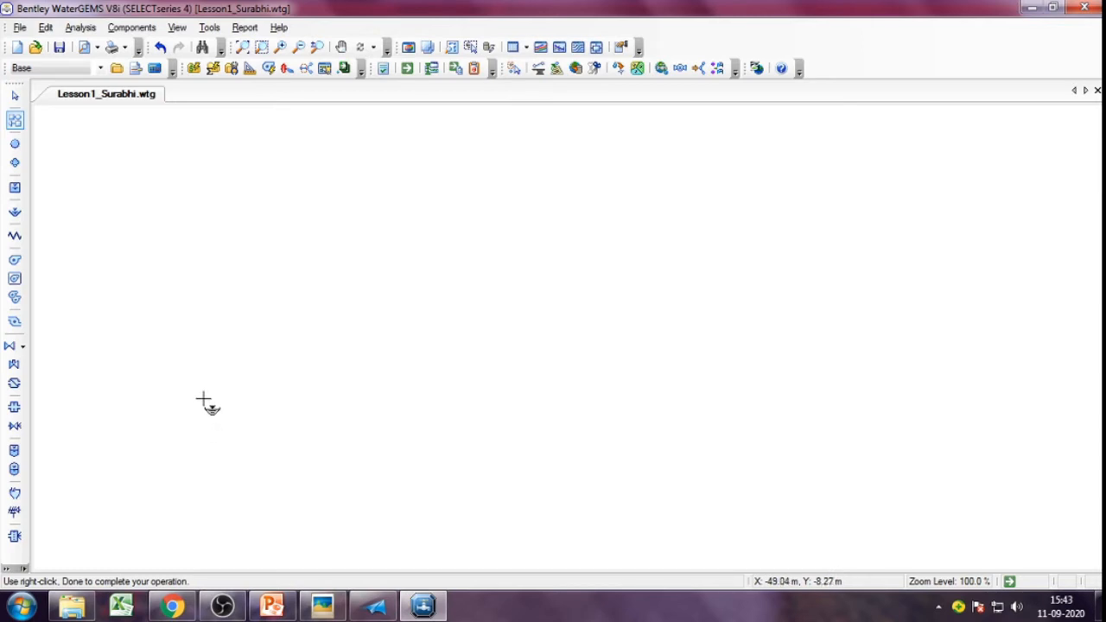
{"action": "left_click", "coordinate": [203, 399]}
{"action": "scroll", "coordinate": [203, 399], "scroll_direction": "down", "scroll_amount": 3}
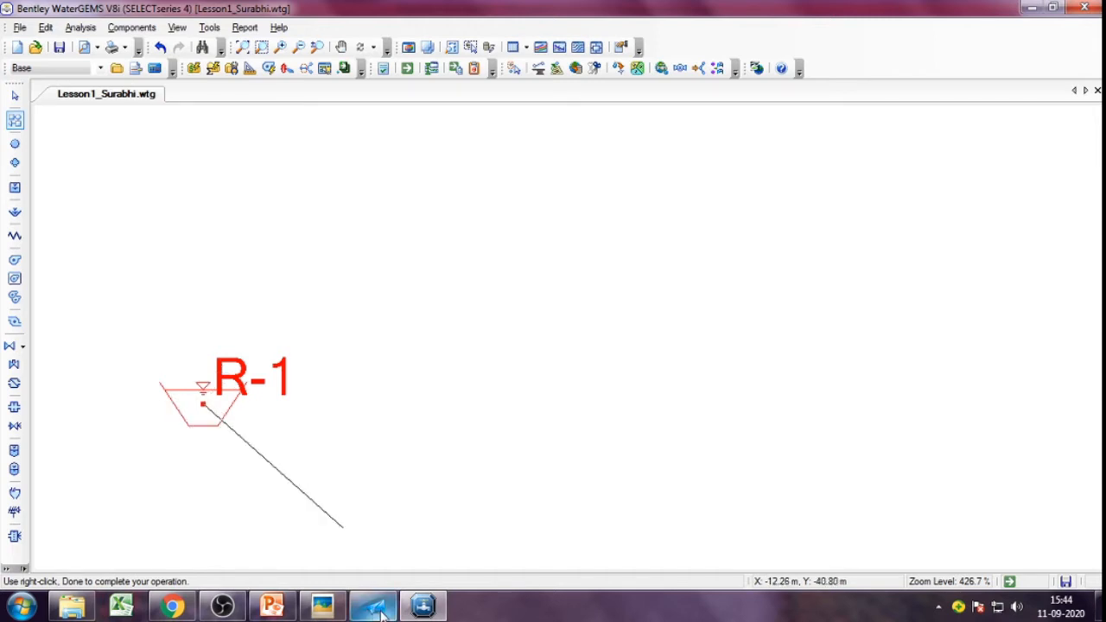
Step: Check what follows the reservoir R-1 in the LESSON1layout.JPG image and return to WaterGEMS
{"action": "left_click", "coordinate": [318, 608]}
{"action": "mouse_move", "coordinate": [391, 439]}
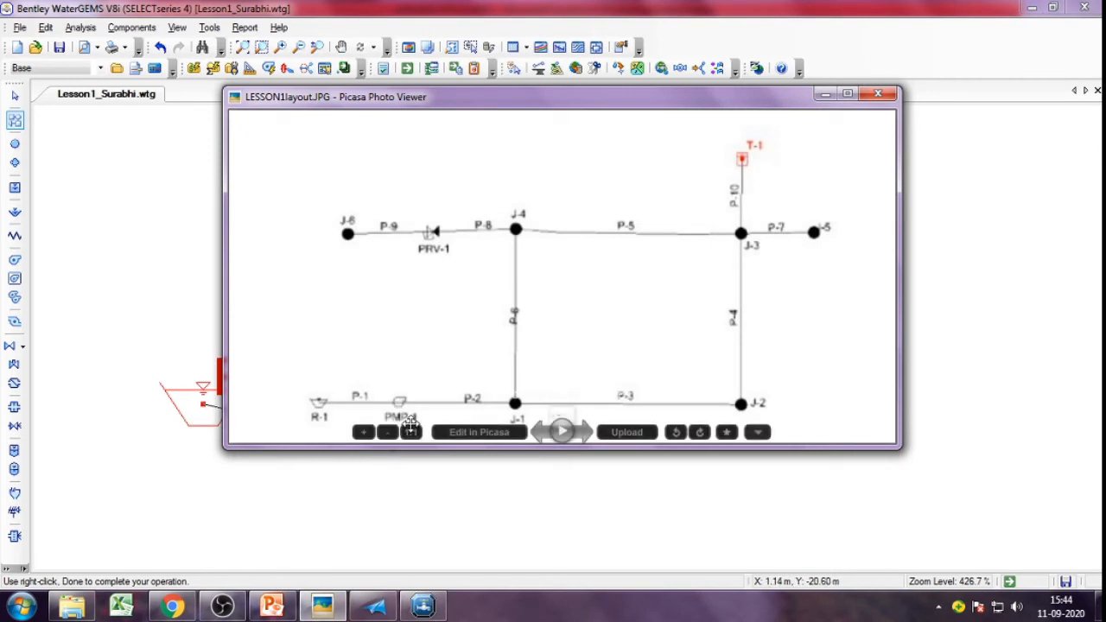
{"action": "left_click", "coordinate": [825, 95]}
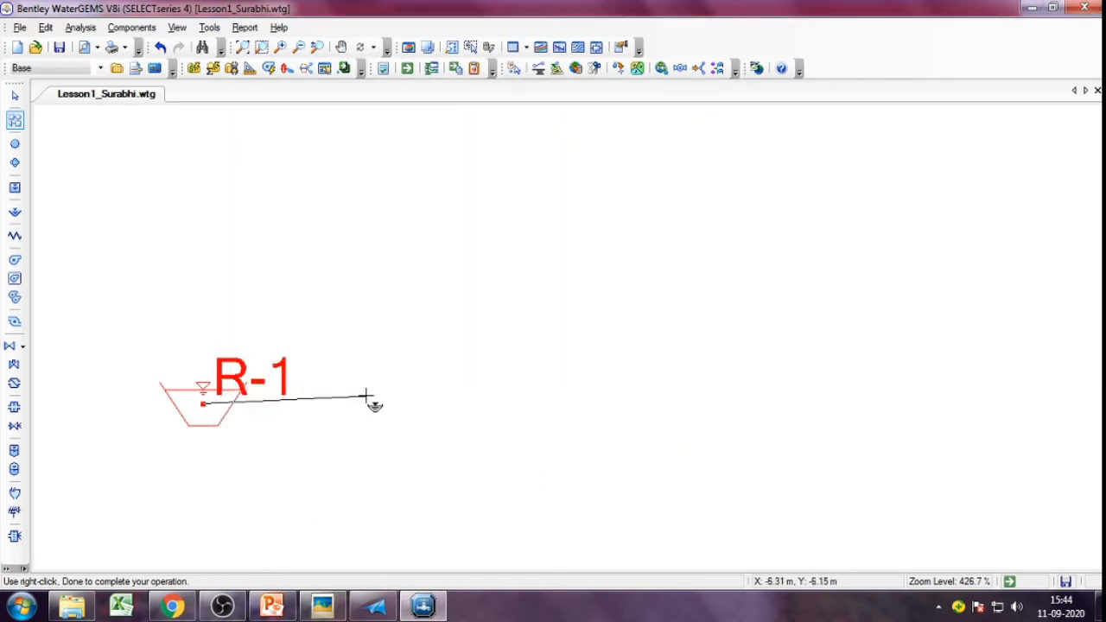
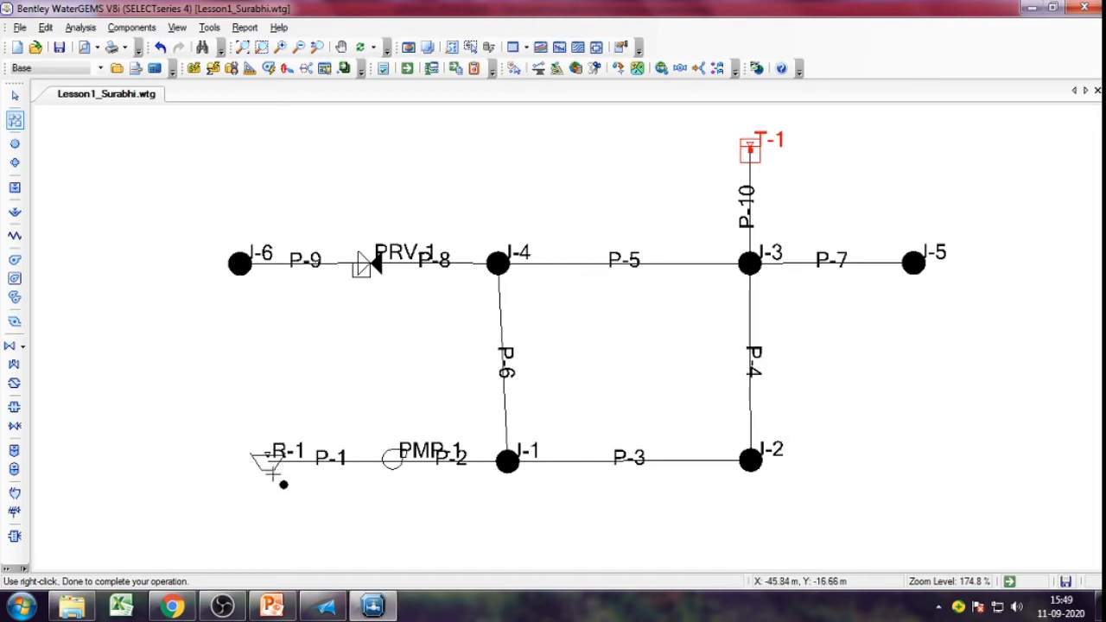
Step: End the layout drawing and set the elevation of reservoir R-1 to 198 m in its properties
{"action": "key", "text": "Escape"}
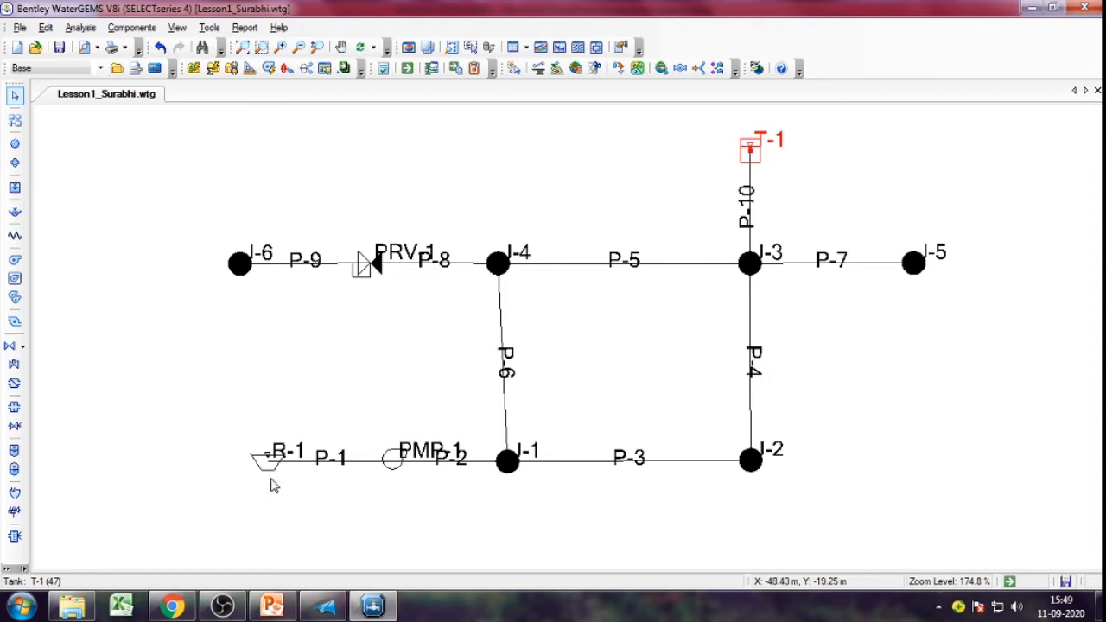
{"action": "left_click", "coordinate": [276, 471]}
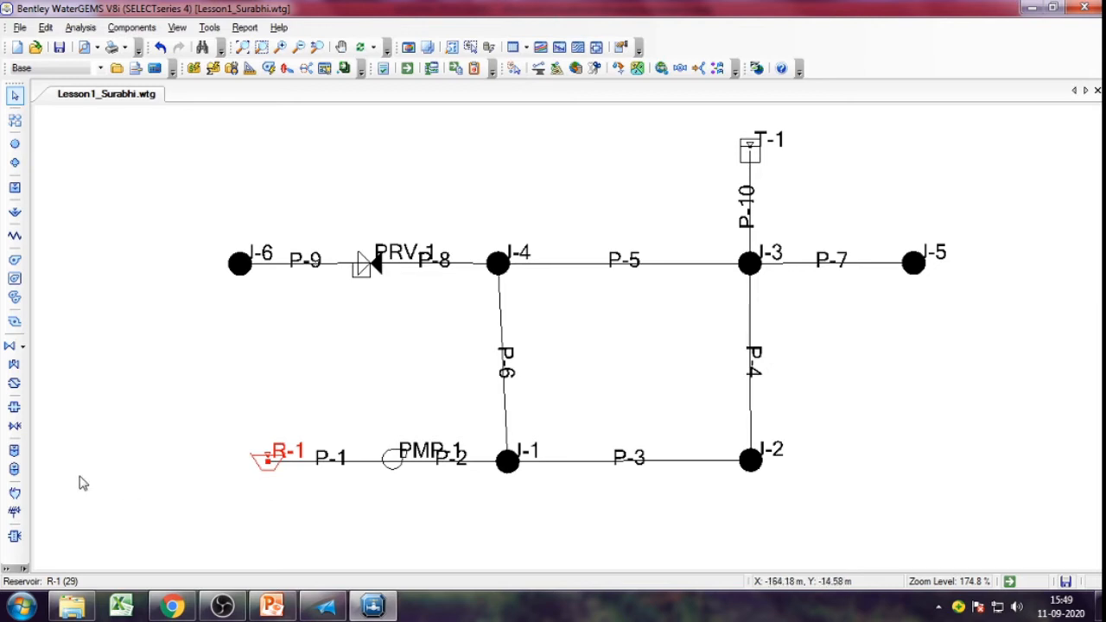
{"action": "double_click", "coordinate": [270, 471]}
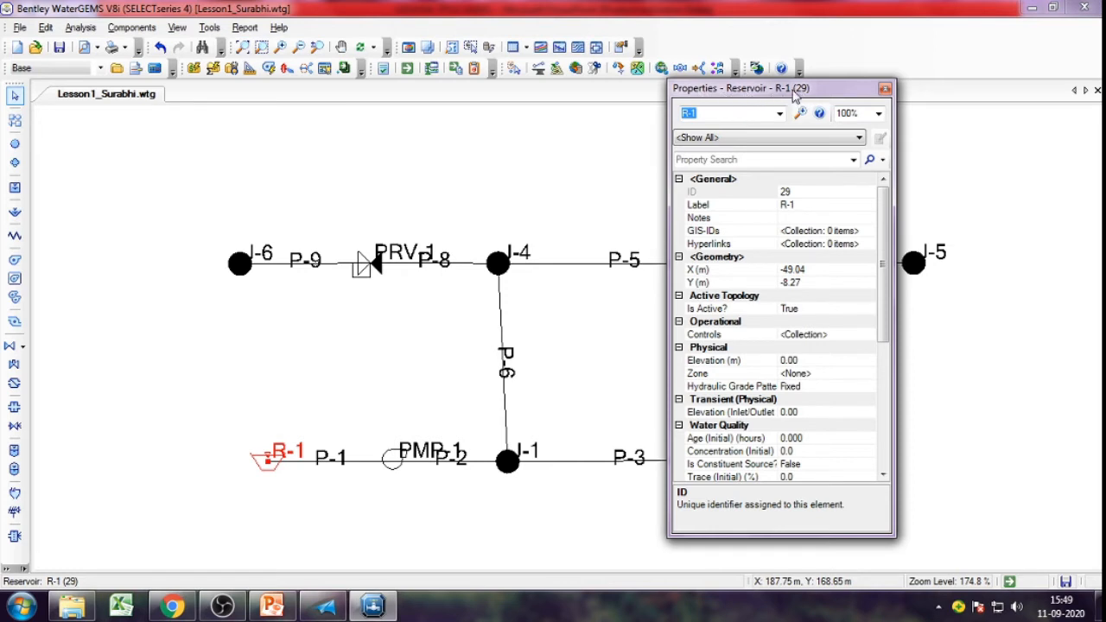
{"action": "left_click", "coordinate": [806, 360]}
{"action": "left_click", "coordinate": [822, 360]}
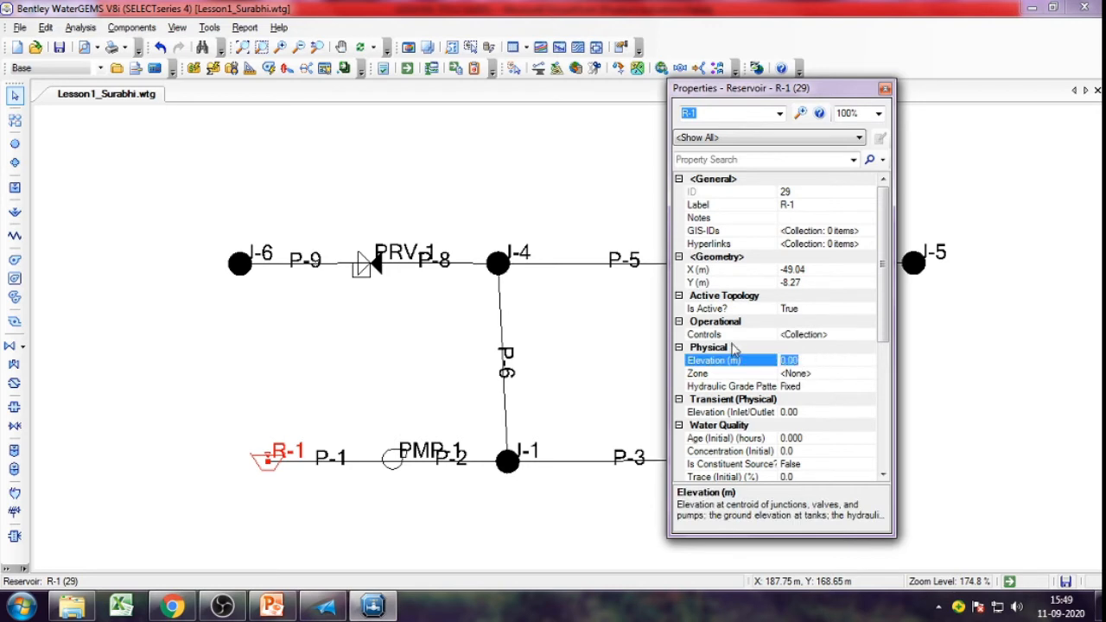
{"action": "type", "text": "198"}
{"action": "left_click", "coordinate": [715, 375]}
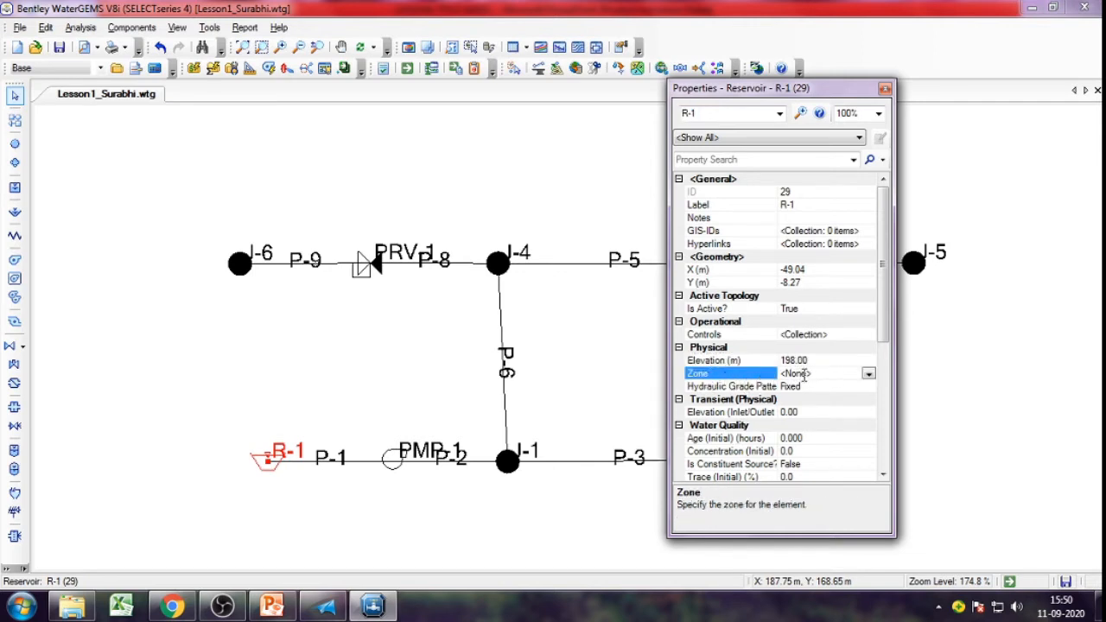
Step: Create a new zone with the default label through the reservoir's zone property
{"action": "left_click", "coordinate": [868, 375]}
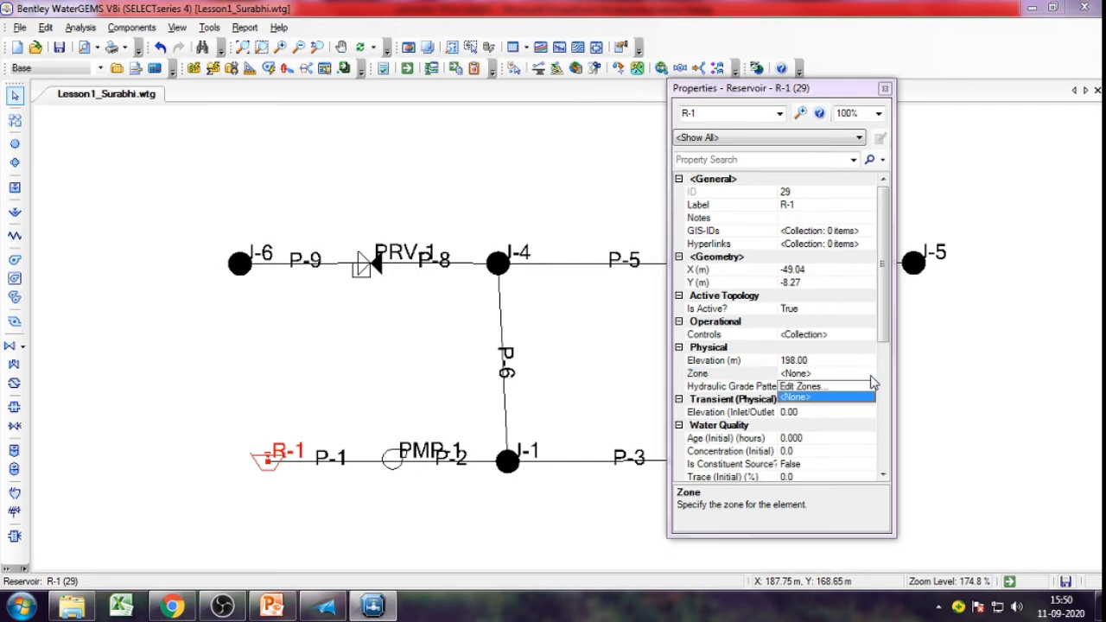
{"action": "left_click", "coordinate": [799, 387]}
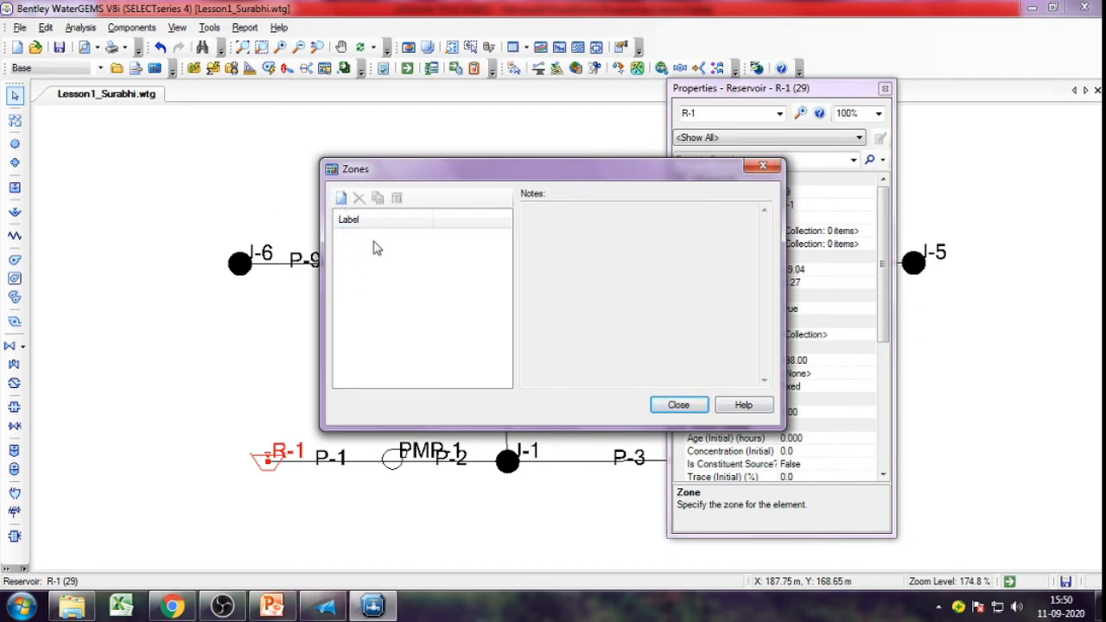
{"action": "left_click", "coordinate": [341, 198]}
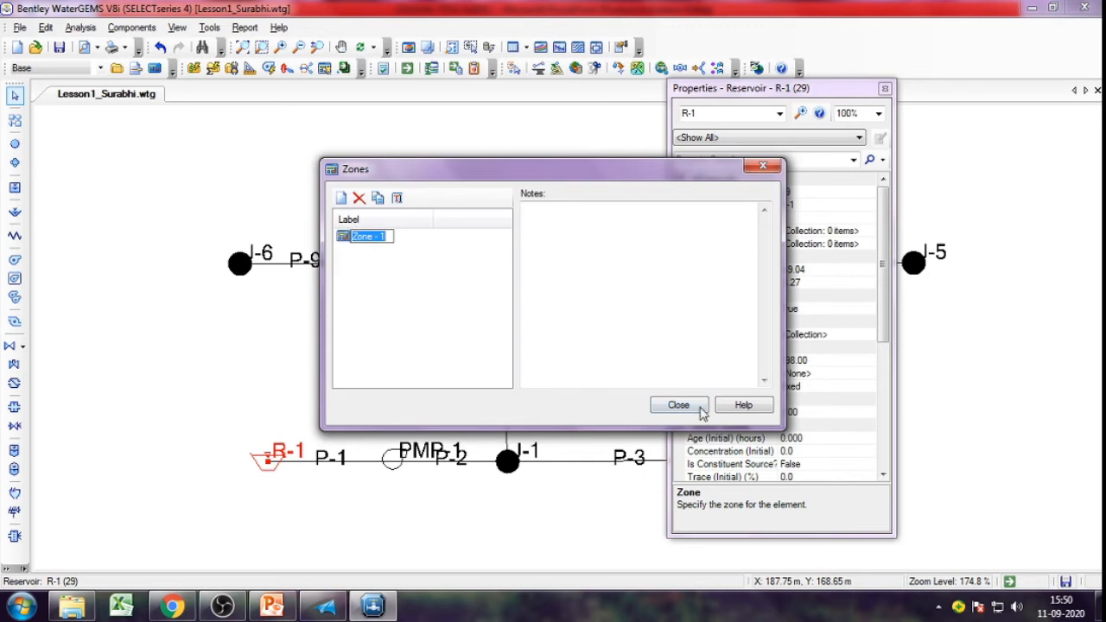
{"action": "left_click", "coordinate": [373, 254]}
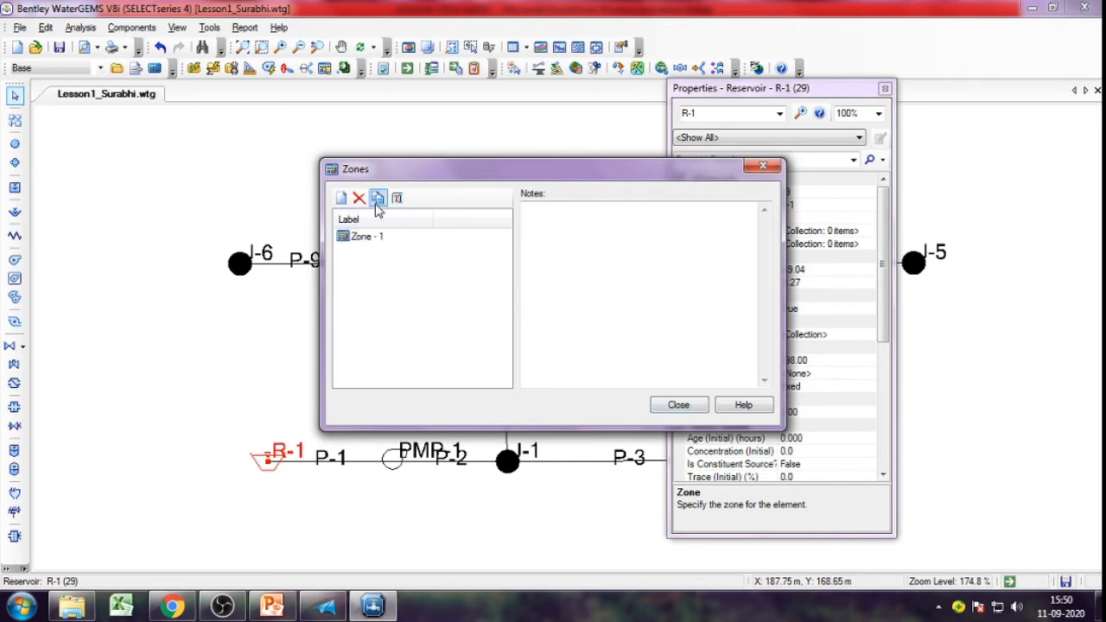
{"action": "left_click", "coordinate": [672, 407]}
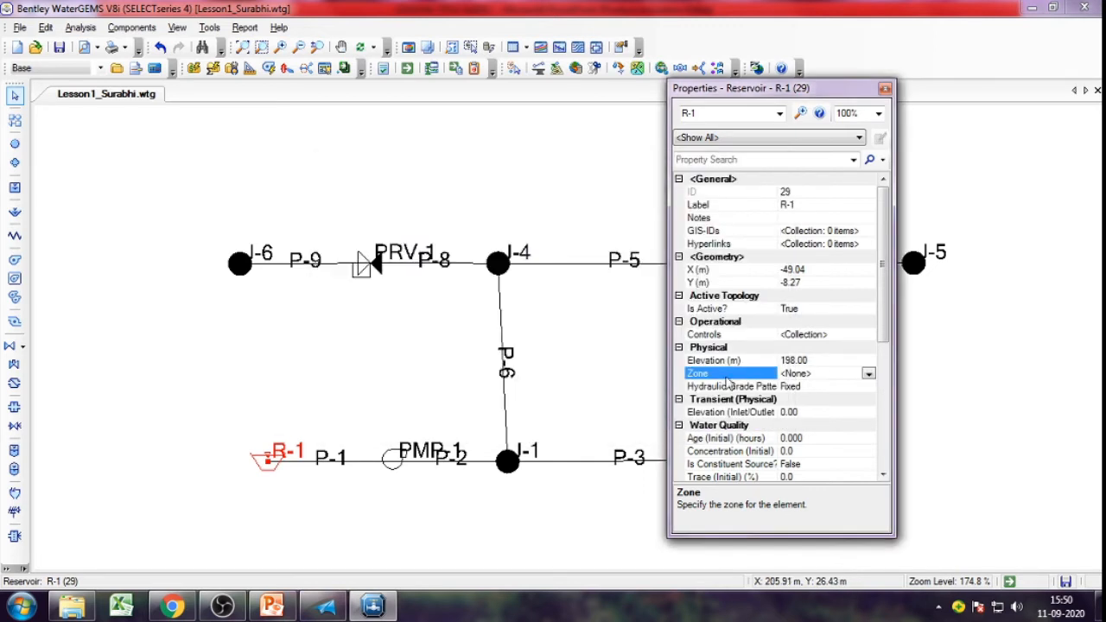
Step: Assign reservoir R-1 to Zone - 1 and close its properties
{"action": "left_click", "coordinate": [868, 374]}
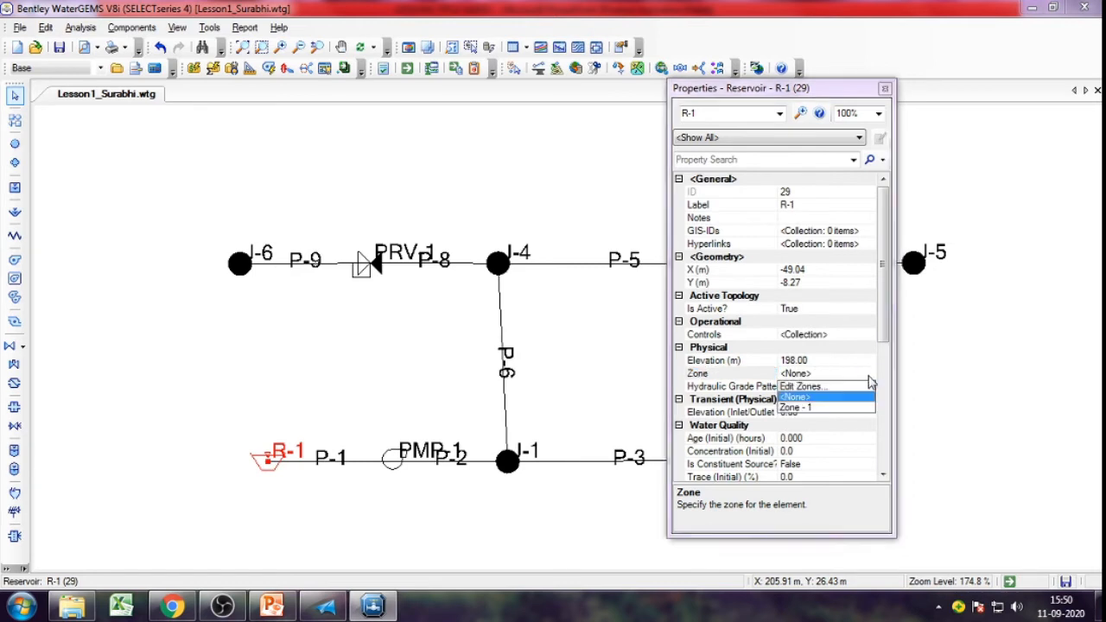
{"action": "left_click", "coordinate": [799, 408]}
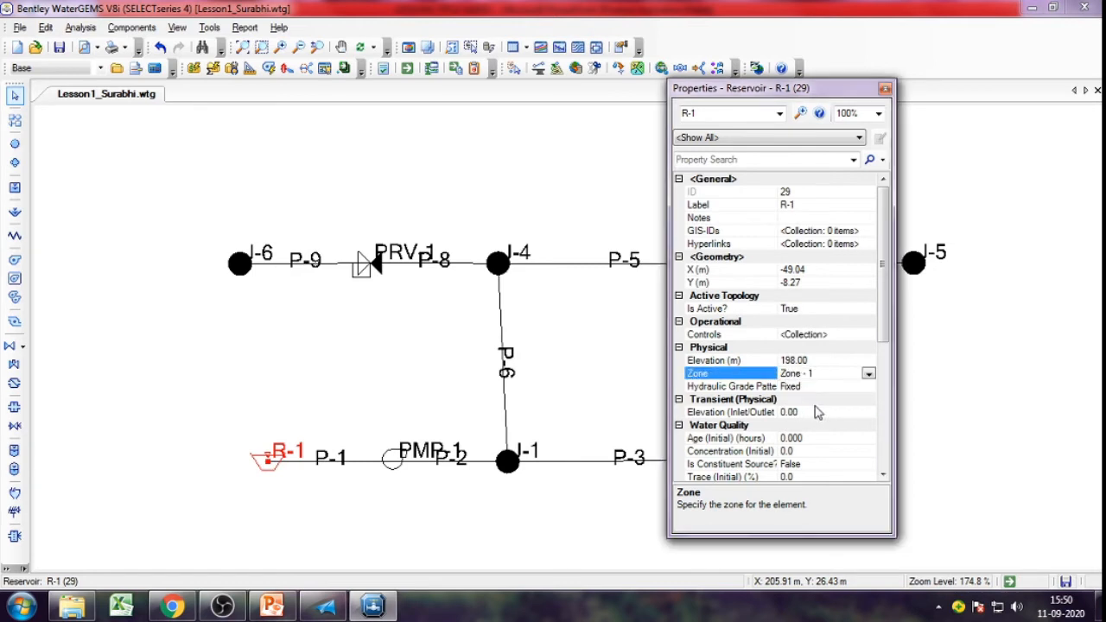
{"action": "left_click", "coordinate": [884, 88]}
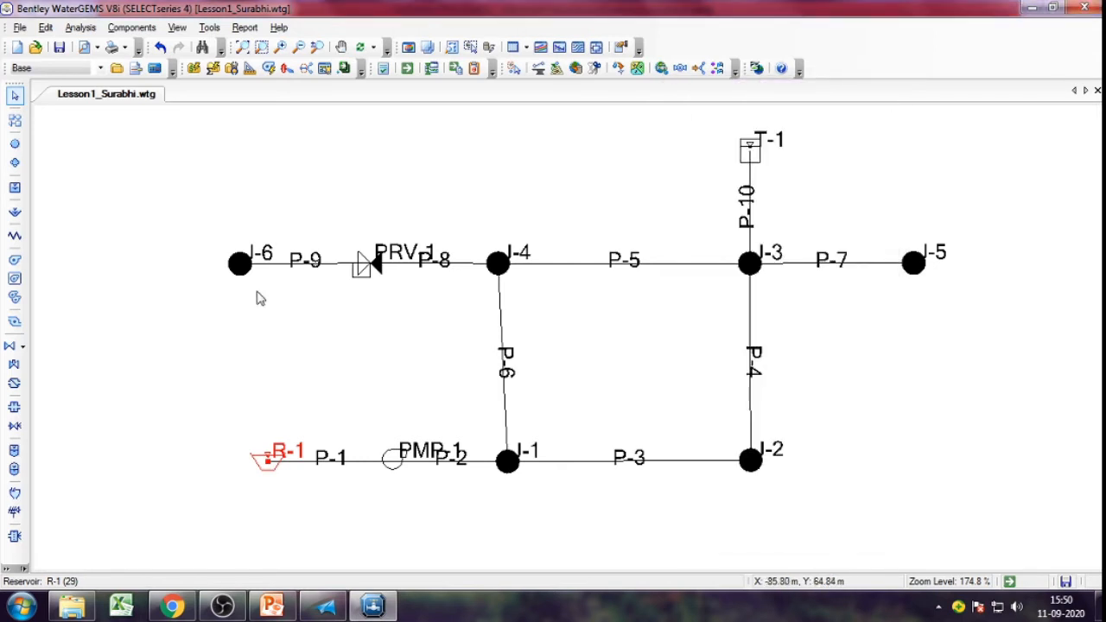
Step: Reopen the properties of reservoir R-1 to check its elevation and zone, closing them and deselecting the reservoir
{"action": "double_click", "coordinate": [268, 466]}
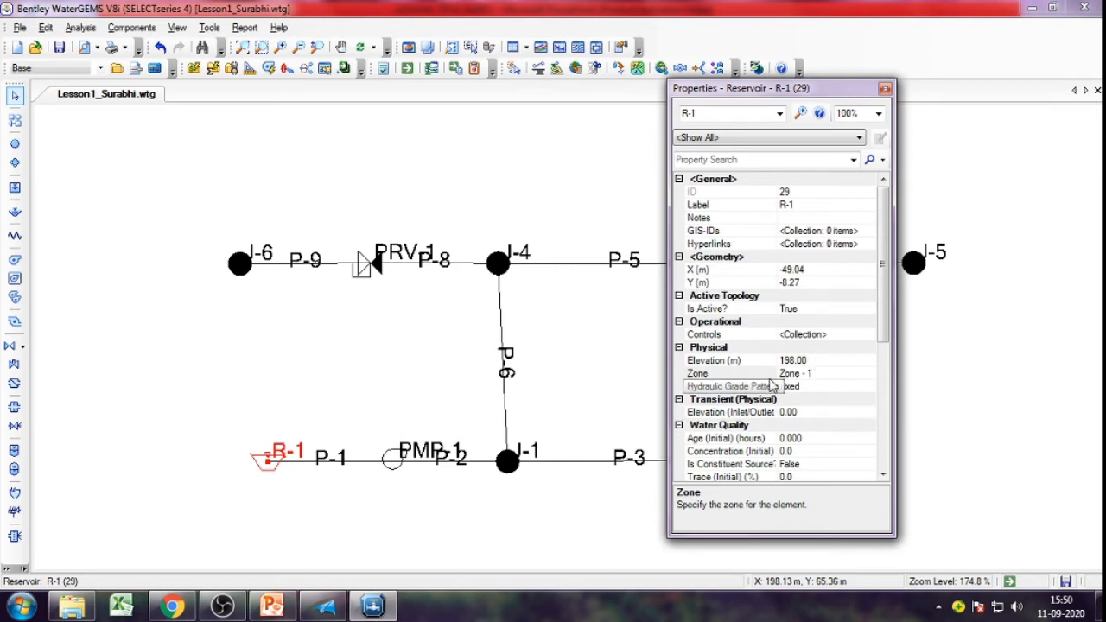
{"action": "left_click", "coordinate": [886, 90]}
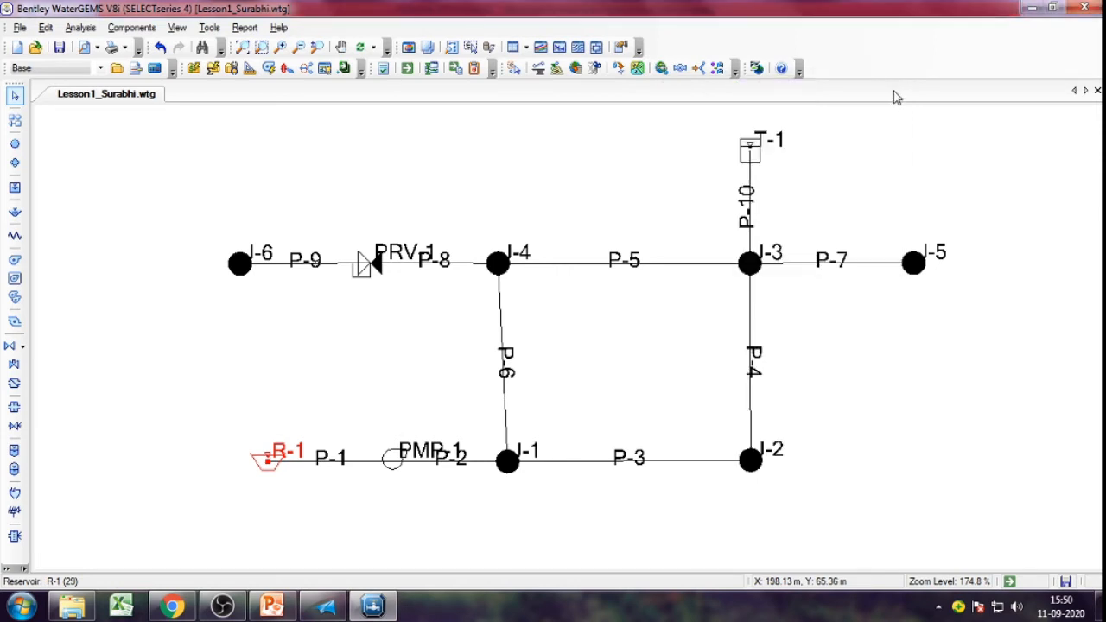
{"action": "left_click", "coordinate": [581, 442]}
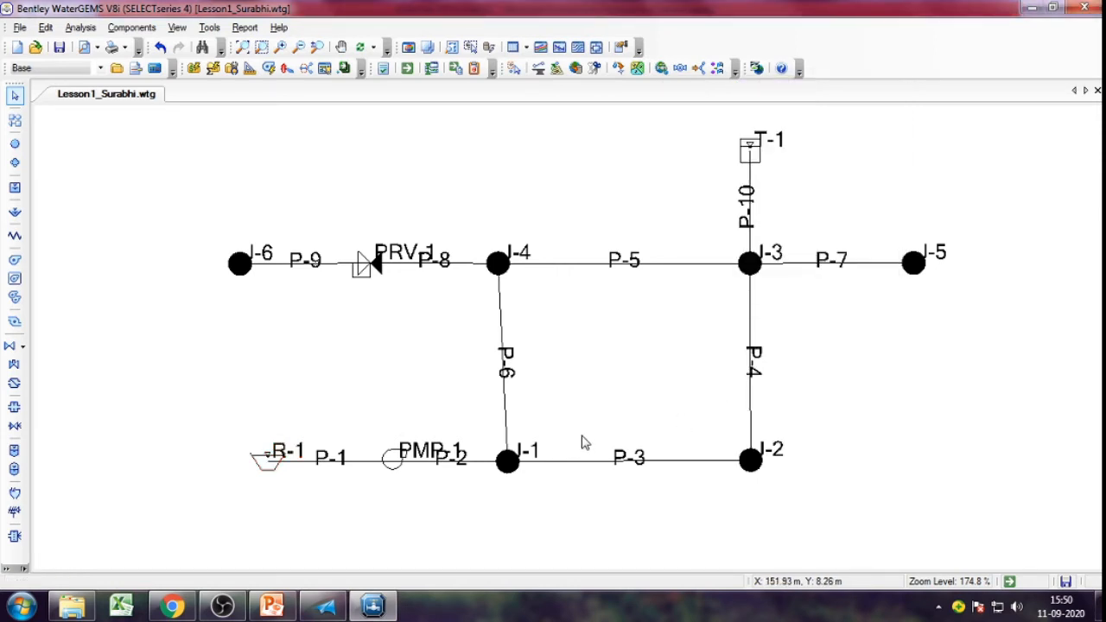
Step: Open the properties of tank T-1 and set its base elevation to 200 m
{"action": "double_click", "coordinate": [760, 150]}
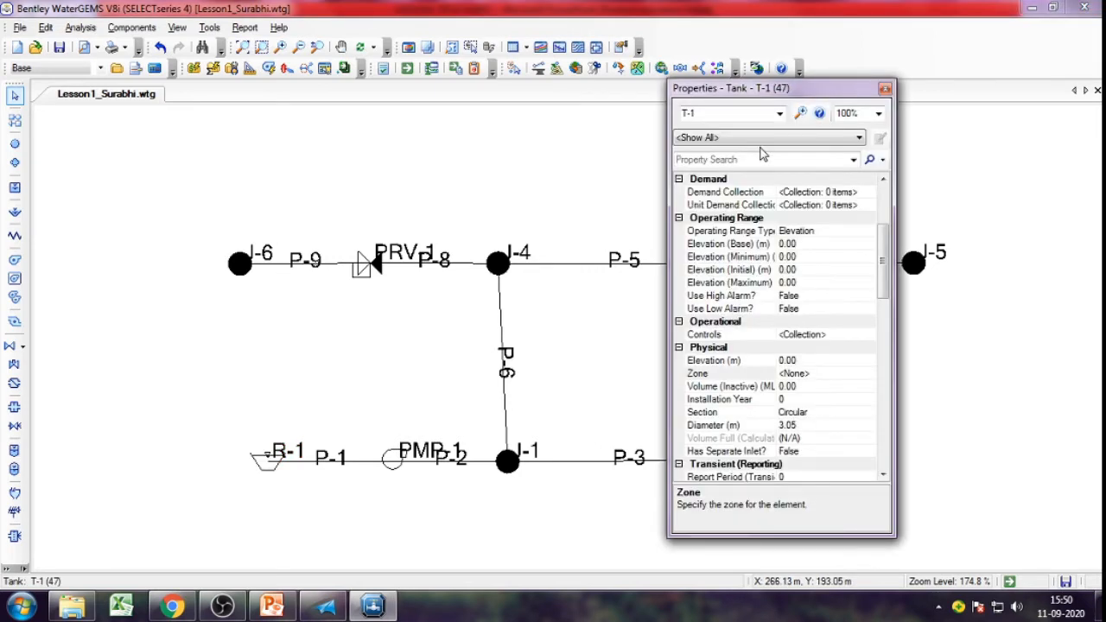
{"action": "left_click", "coordinate": [803, 244]}
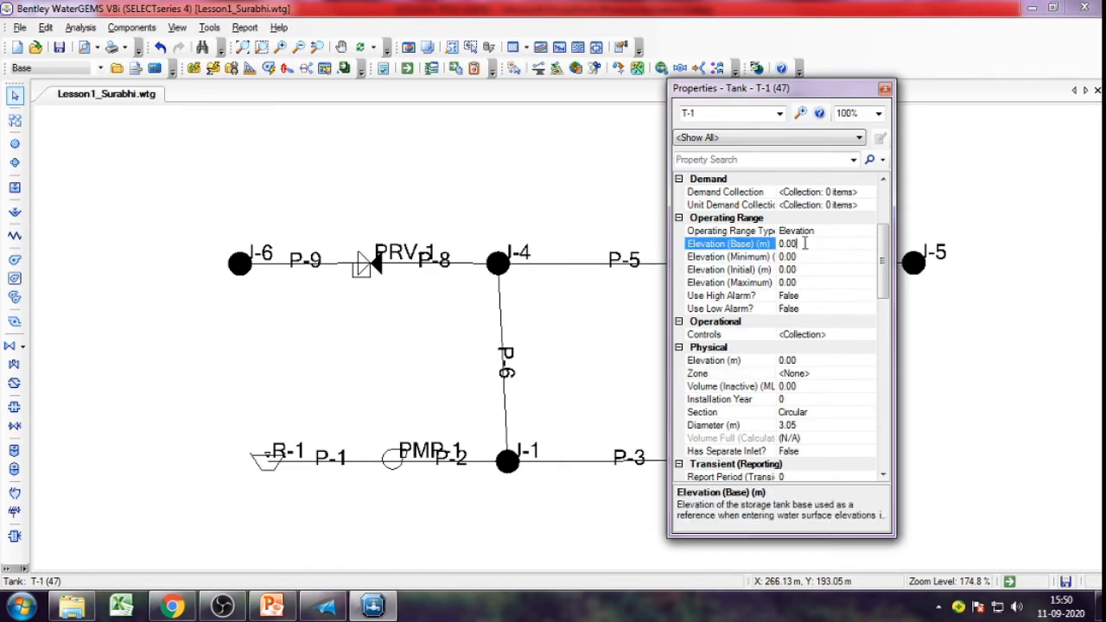
{"action": "type", "text": "2"}
{"action": "left_click_drag", "start_coordinate": [806, 245], "coordinate": [765, 255]}
{"action": "left_click_drag", "start_coordinate": [856, 247], "coordinate": [766, 249]}
{"action": "type", "text": "2"}
{"action": "left_click", "coordinate": [802, 270]}
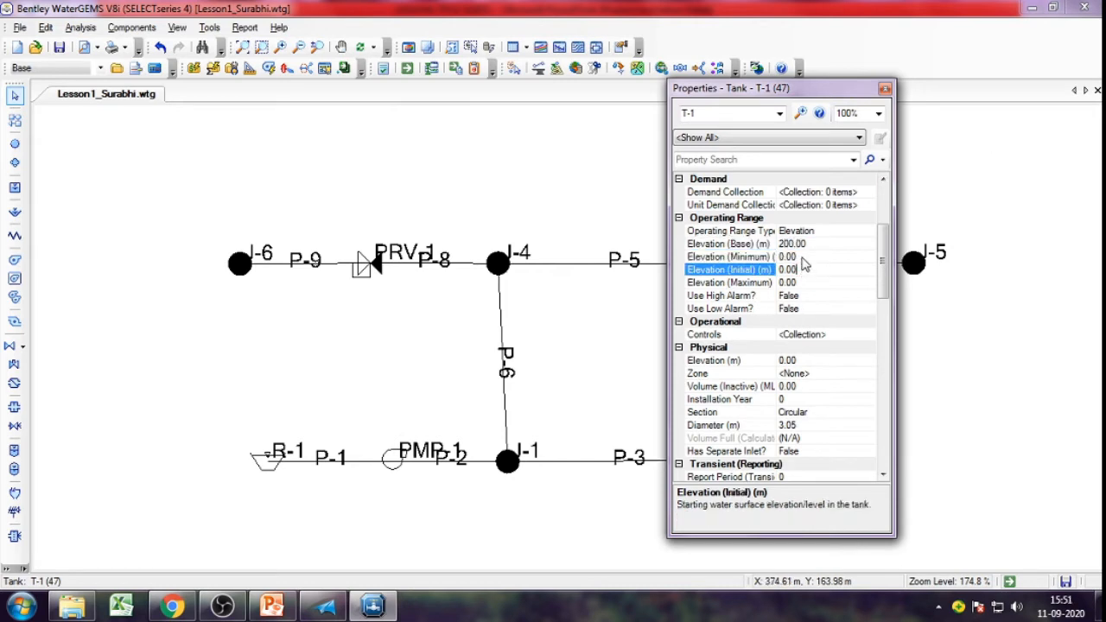
Step: Set tank T-1's minimum elevation to 220 m, initial elevation to 225 m and maximum elevation to 226 m
{"action": "left_click", "coordinate": [801, 256]}
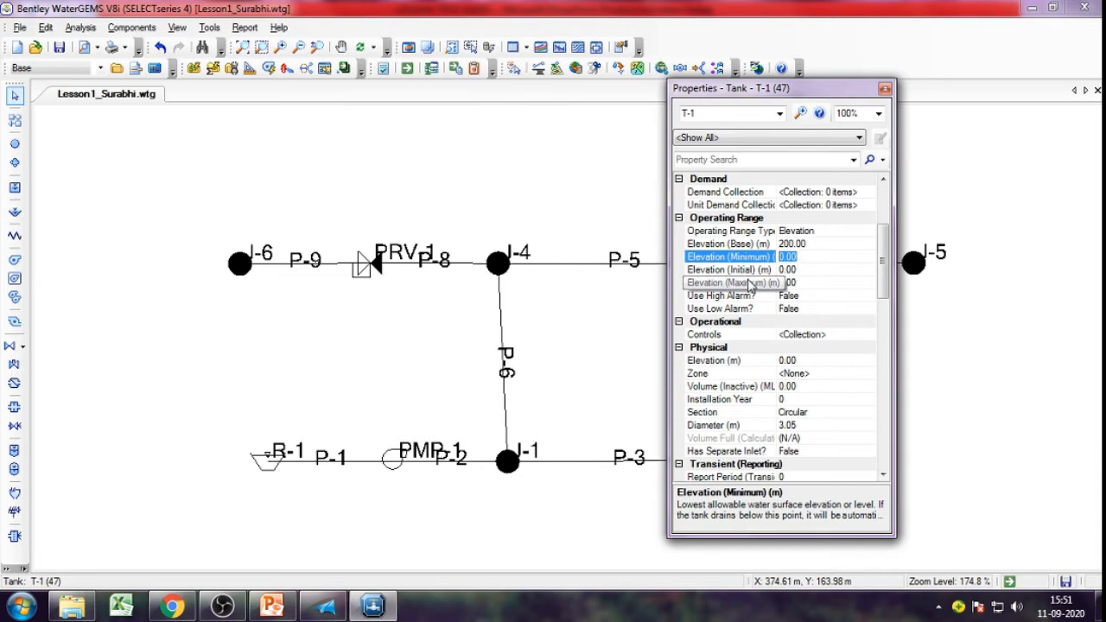
{"action": "type", "text": "220"}
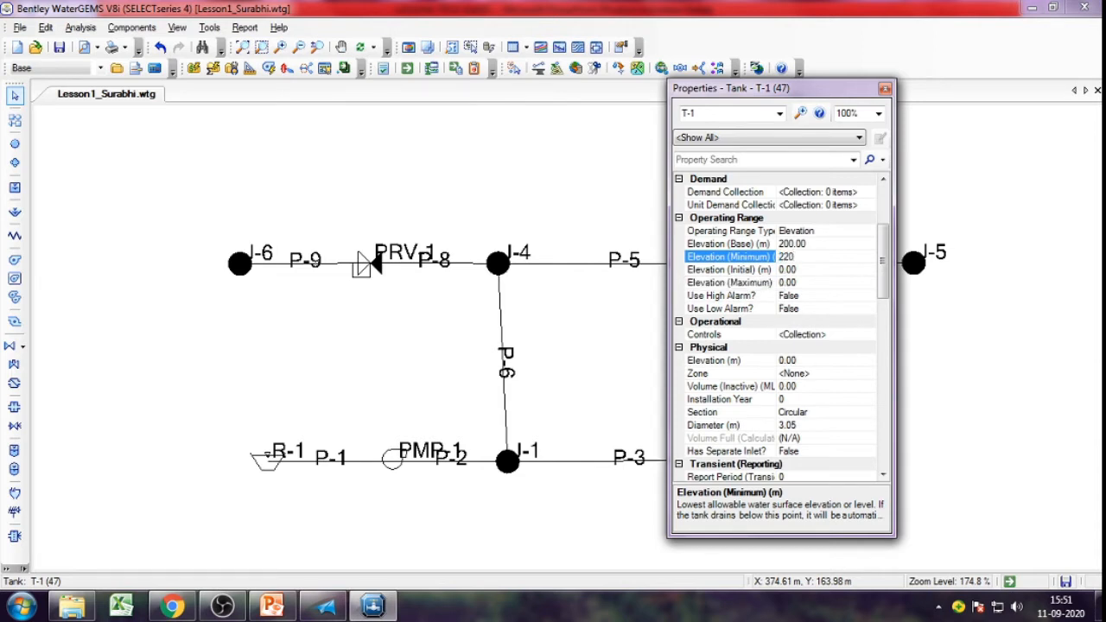
{"action": "left_click", "coordinate": [802, 269]}
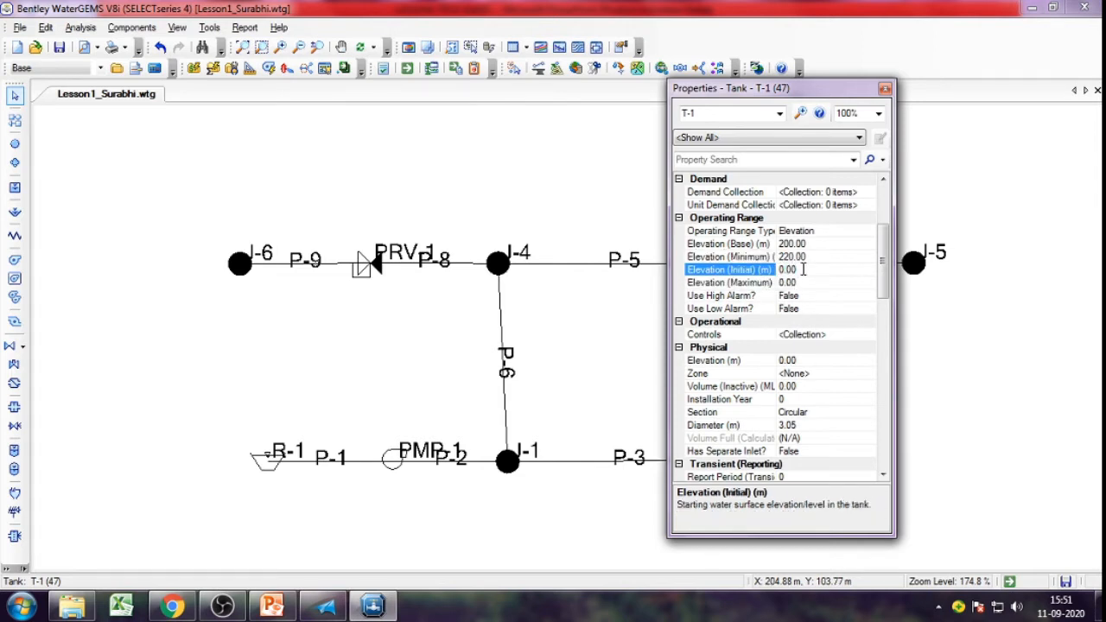
{"action": "type", "text": "225"}
{"action": "left_click", "coordinate": [795, 283]}
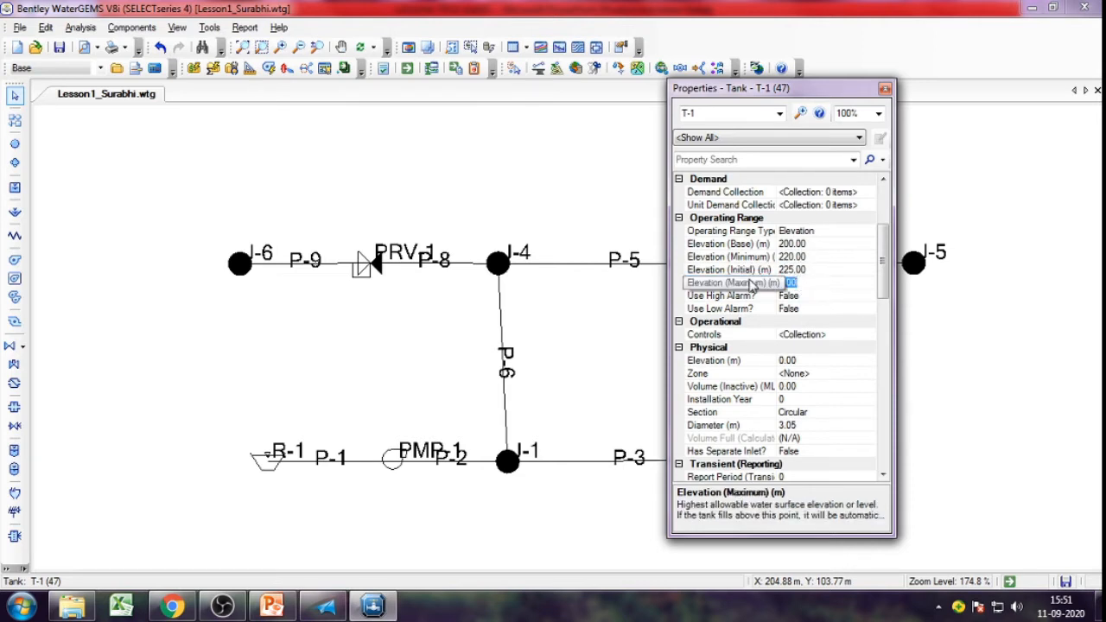
{"action": "type", "text": "228"}
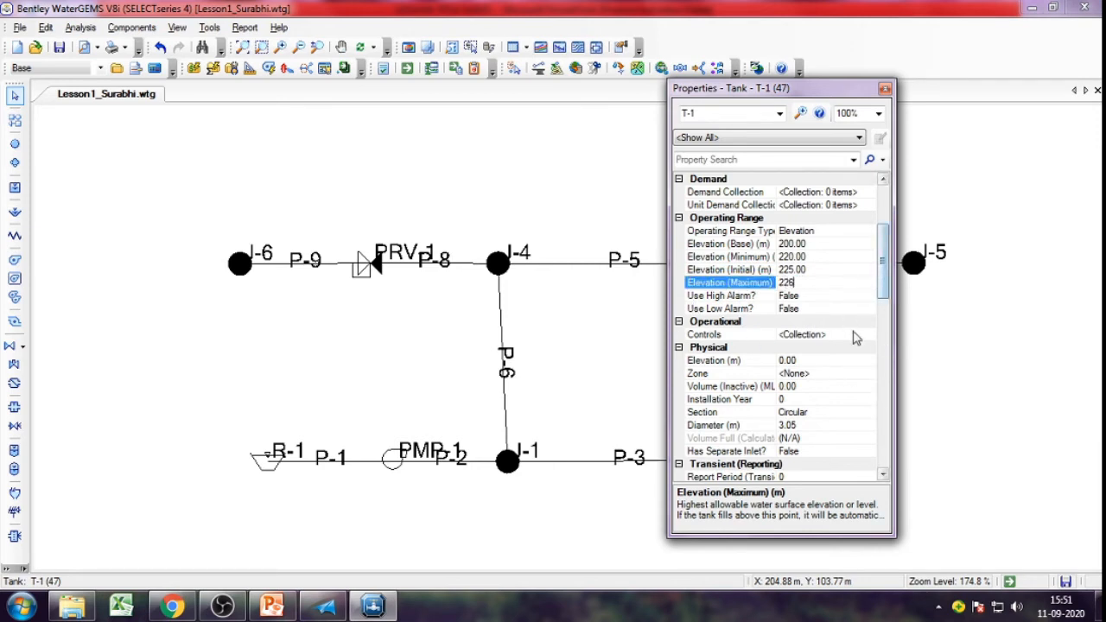
Step: Assign tank T-1 to Zone - 1
{"action": "left_click", "coordinate": [827, 375]}
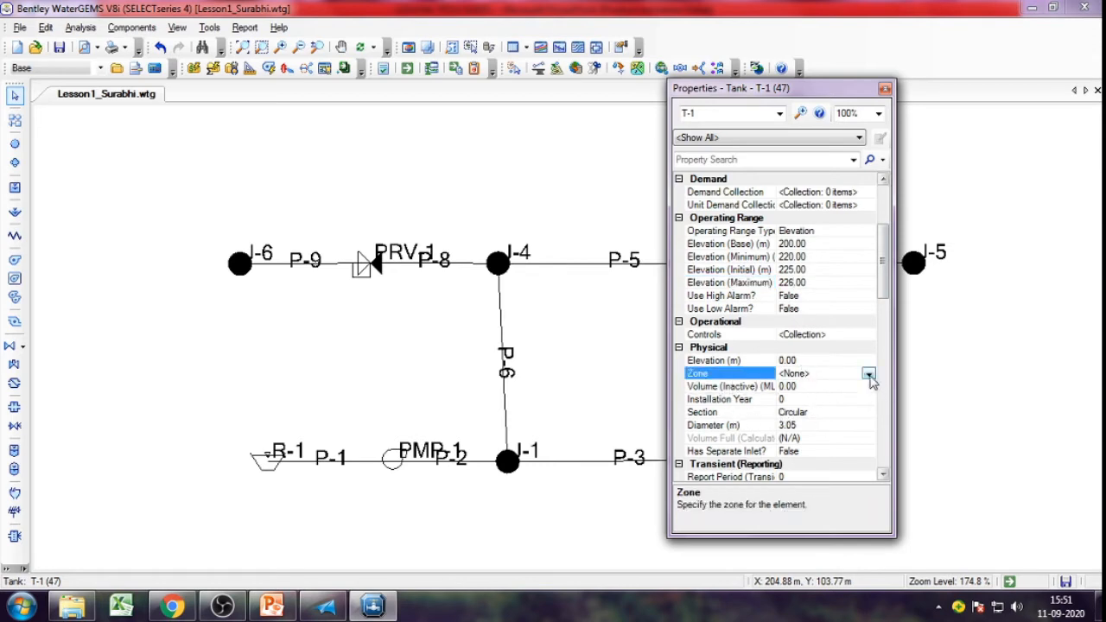
{"action": "left_click", "coordinate": [868, 373]}
{"action": "left_click", "coordinate": [811, 406]}
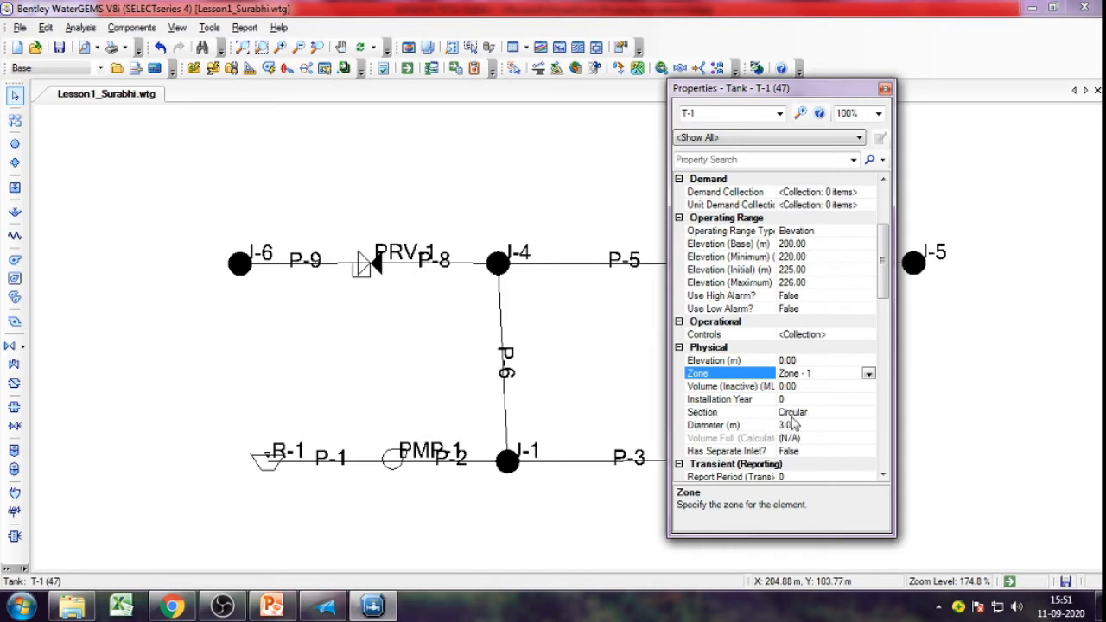
Step: Keep the tank's circular section, set its diameter to 8 m and close the tank properties
{"action": "left_click", "coordinate": [857, 415]}
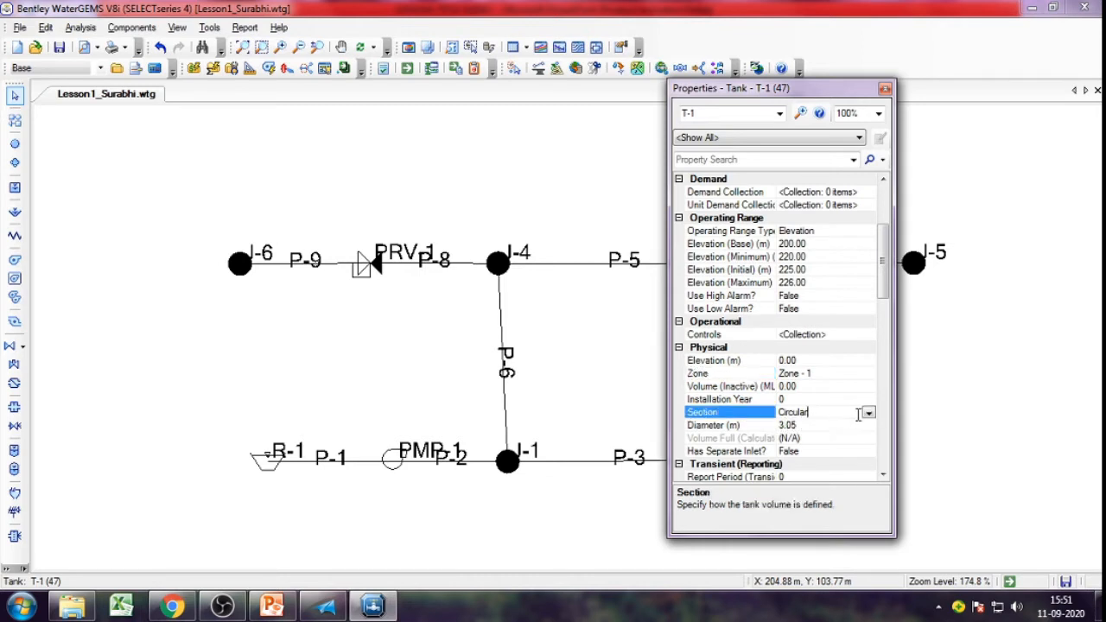
{"action": "left_click", "coordinate": [803, 425]}
{"action": "double_click", "coordinate": [805, 425]}
{"action": "type", "text": "8"}
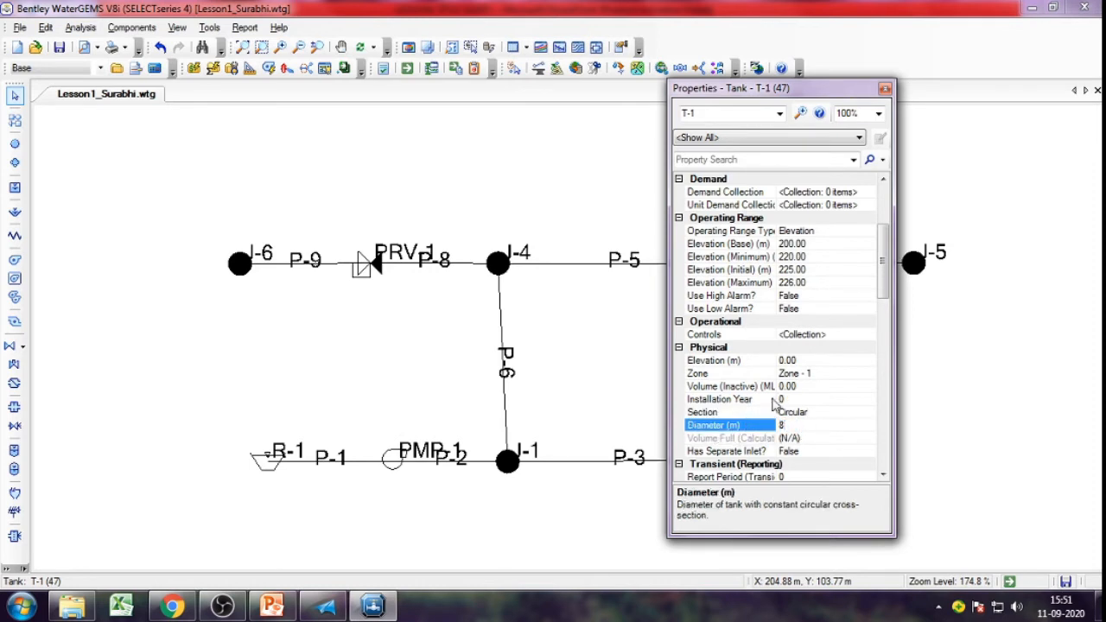
{"action": "left_click", "coordinate": [957, 425]}
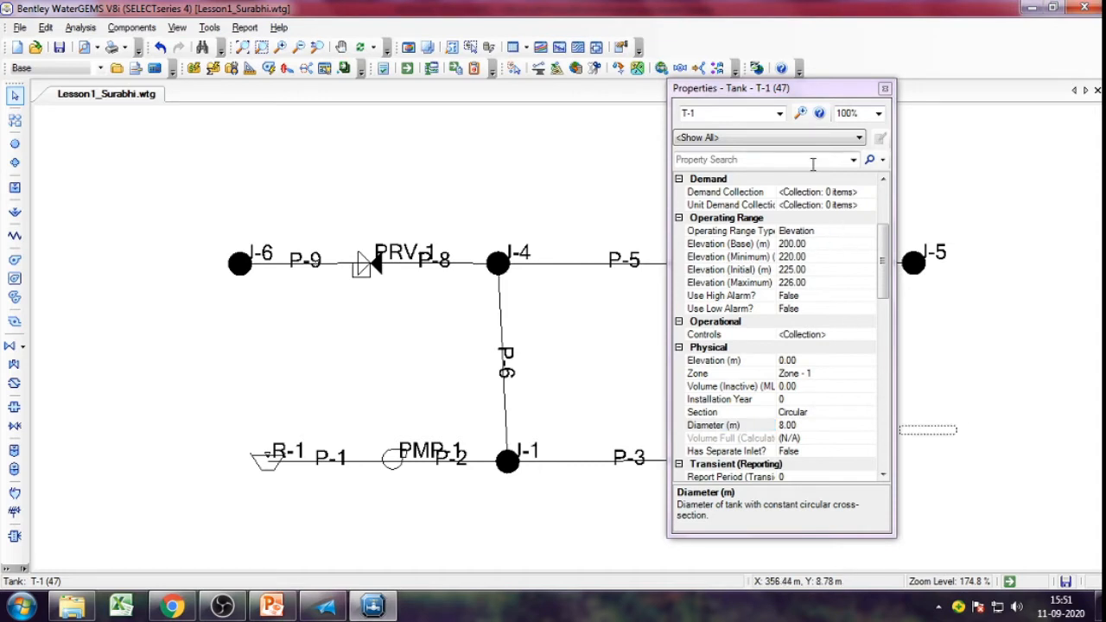
{"action": "left_click", "coordinate": [887, 90]}
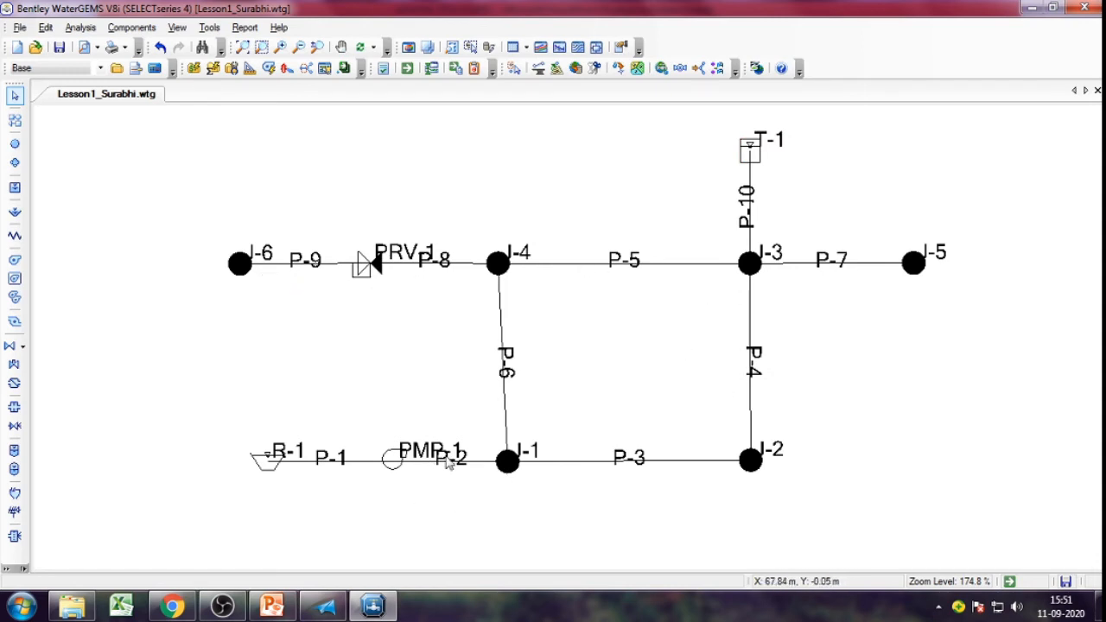
Step: Open the properties of pump PMP-1 and set its elevation to 193 m
{"action": "scroll", "coordinate": [413, 460], "scroll_direction": "up", "scroll_amount": 2}
{"action": "scroll", "coordinate": [413, 461], "scroll_direction": "up", "scroll_amount": 1}
{"action": "double_click", "coordinate": [399, 465]}
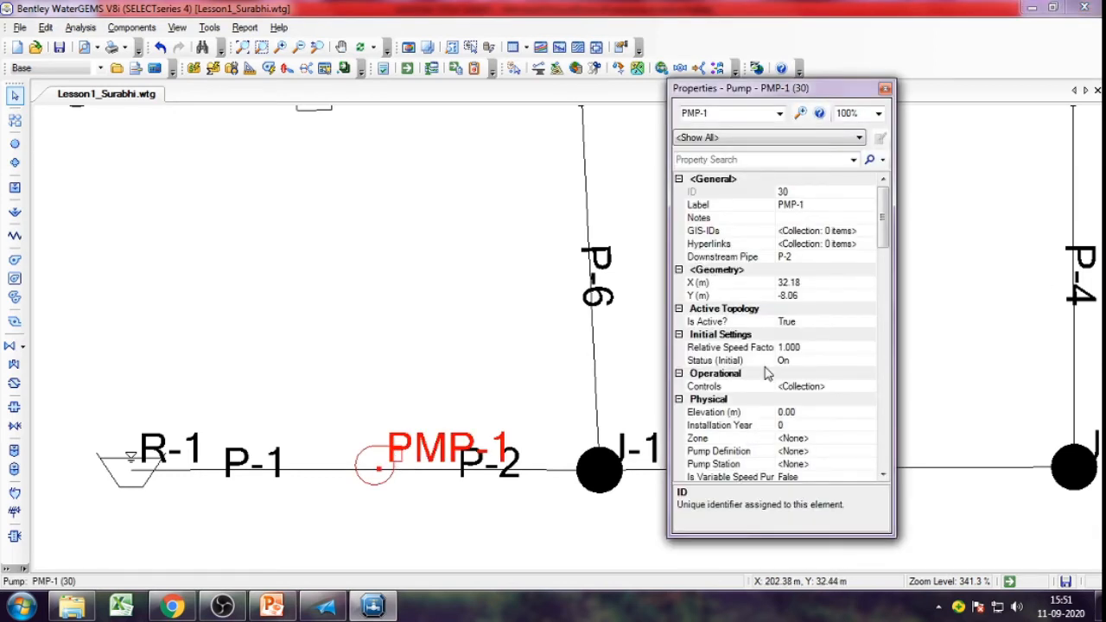
{"action": "left_click", "coordinate": [701, 414]}
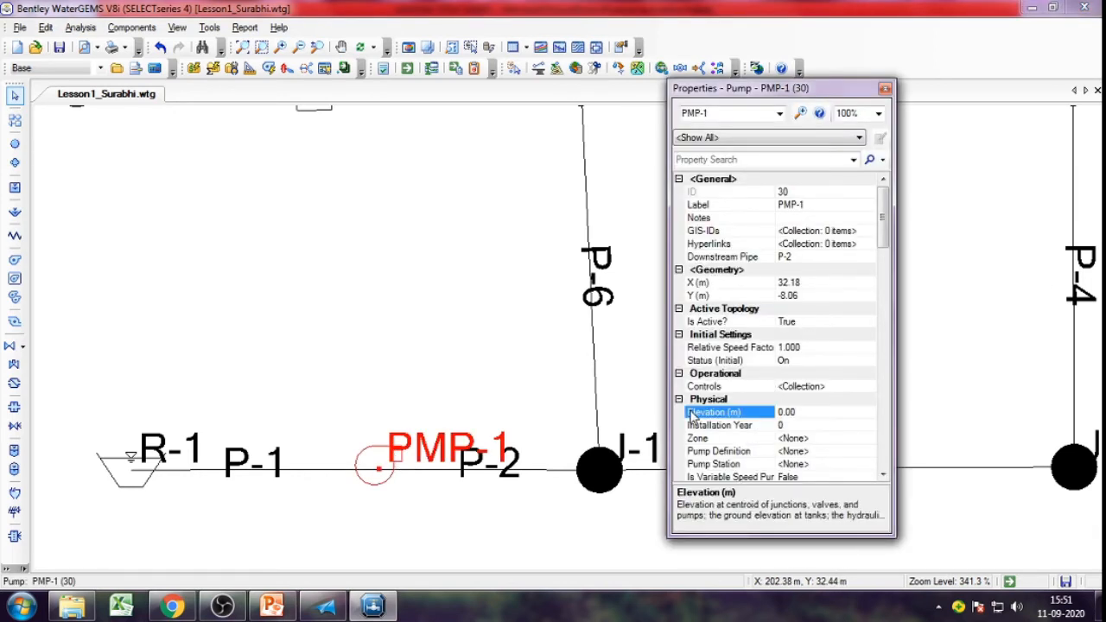
{"action": "double_click", "coordinate": [812, 415]}
{"action": "type", "text": "193"}
Step: Create a new pump definition for PMP-1 and keep its type as Standard (3 Point)
{"action": "left_click", "coordinate": [727, 453]}
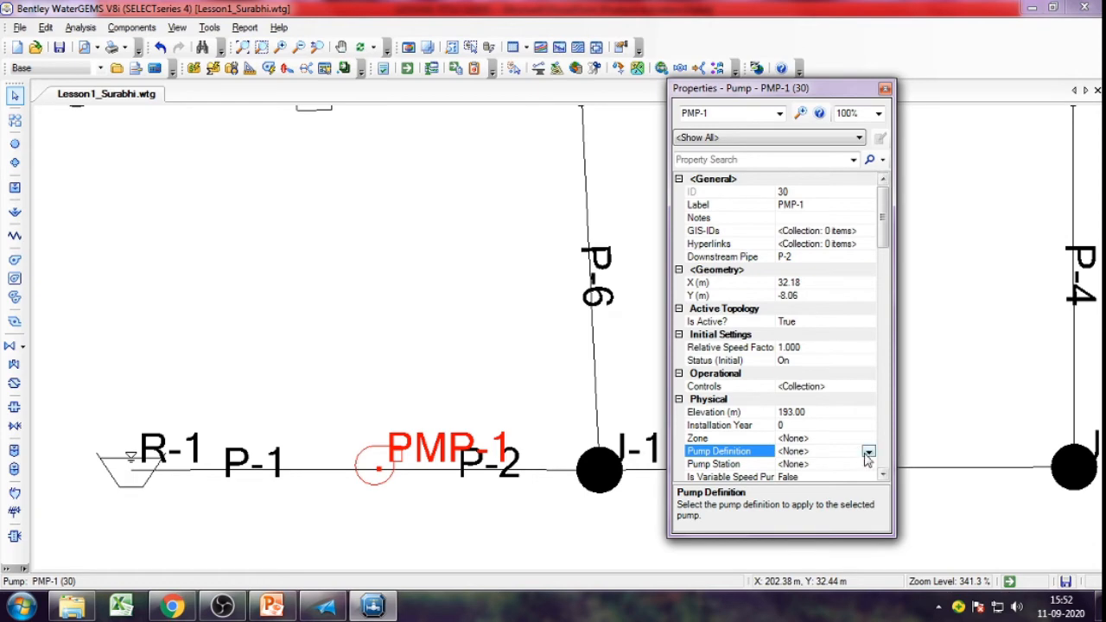
{"action": "left_click", "coordinate": [868, 453]}
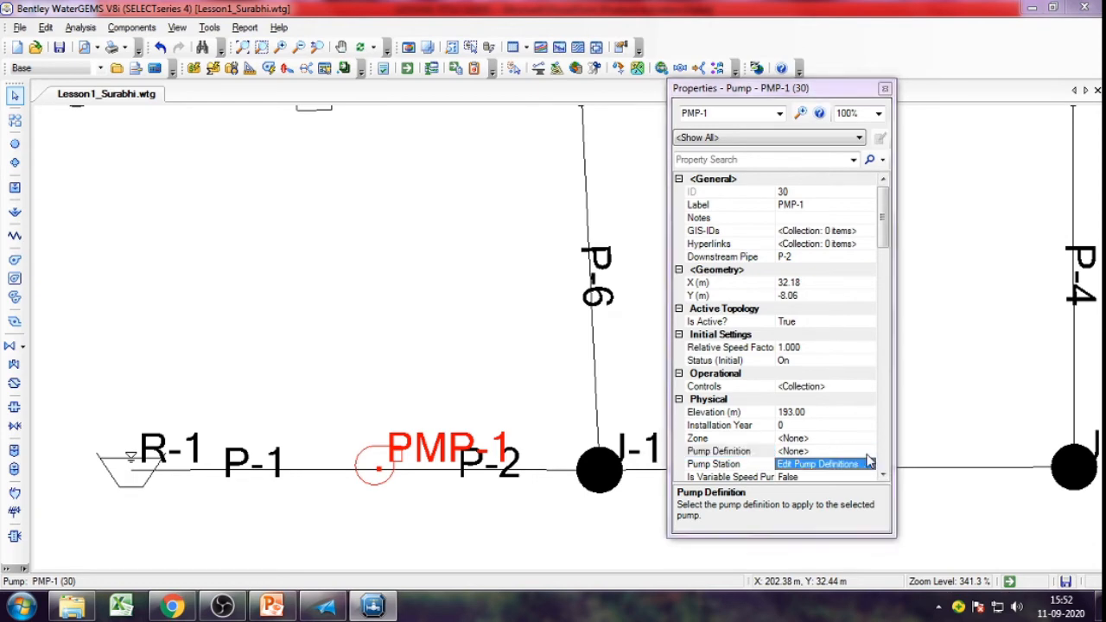
{"action": "left_click", "coordinate": [845, 464]}
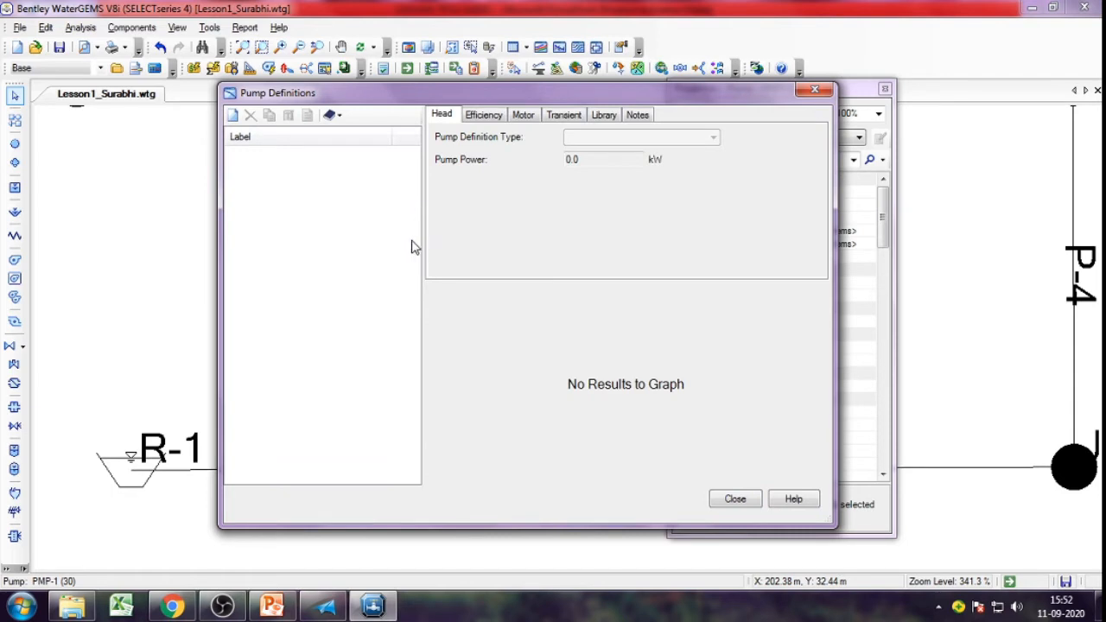
{"action": "left_click", "coordinate": [232, 115]}
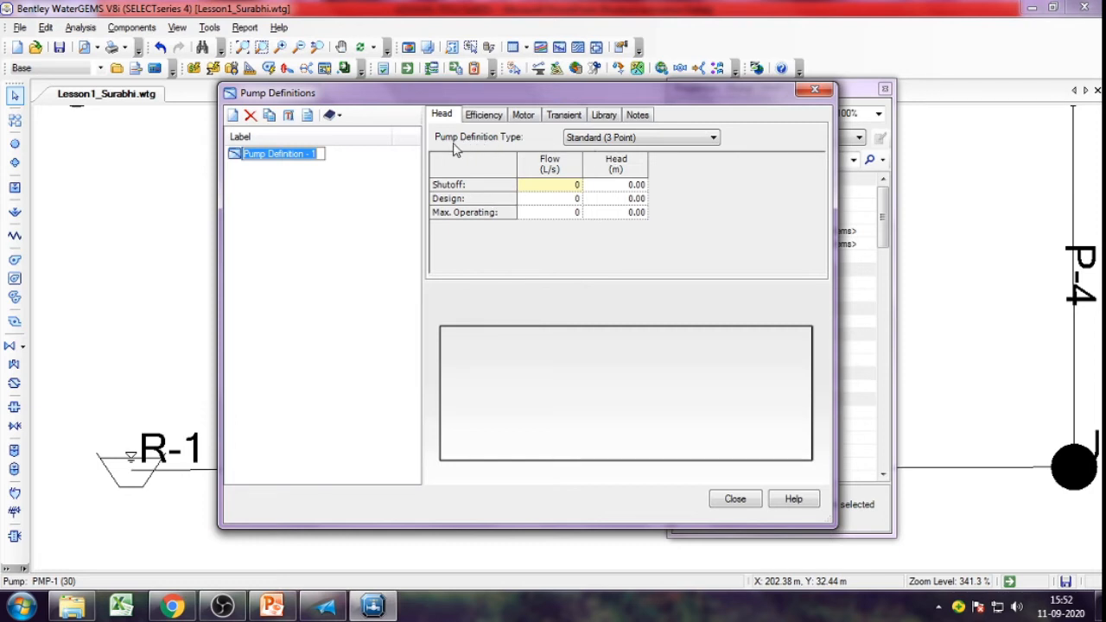
{"action": "left_click", "coordinate": [626, 142]}
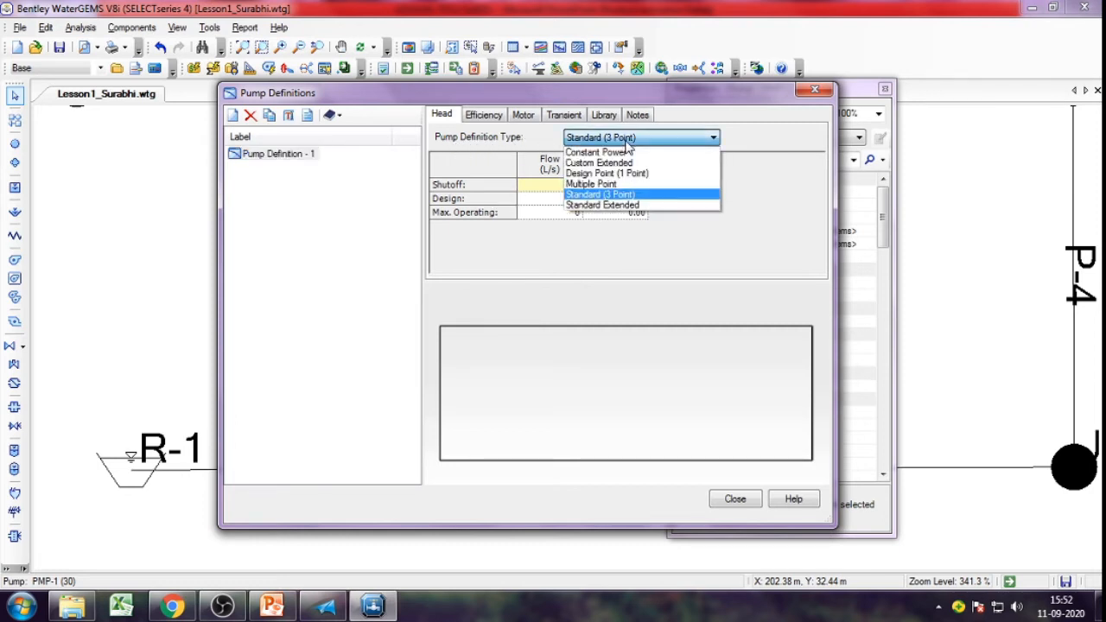
{"action": "left_click", "coordinate": [611, 197]}
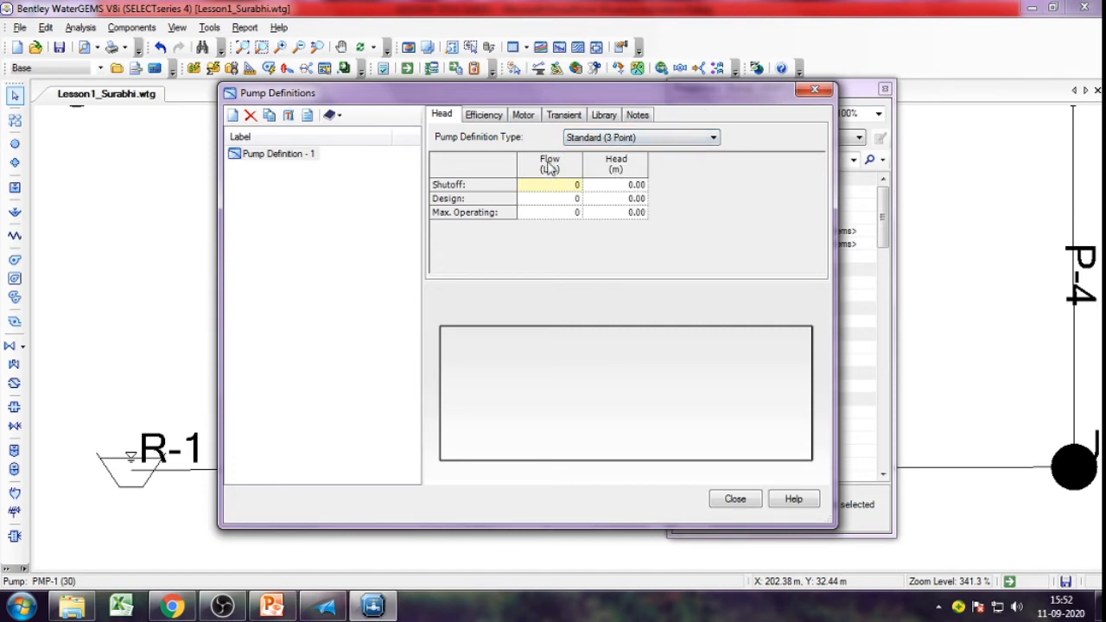
Step: Change the unit of the pump definition's flow column to L/min
{"action": "left_click", "coordinate": [560, 200]}
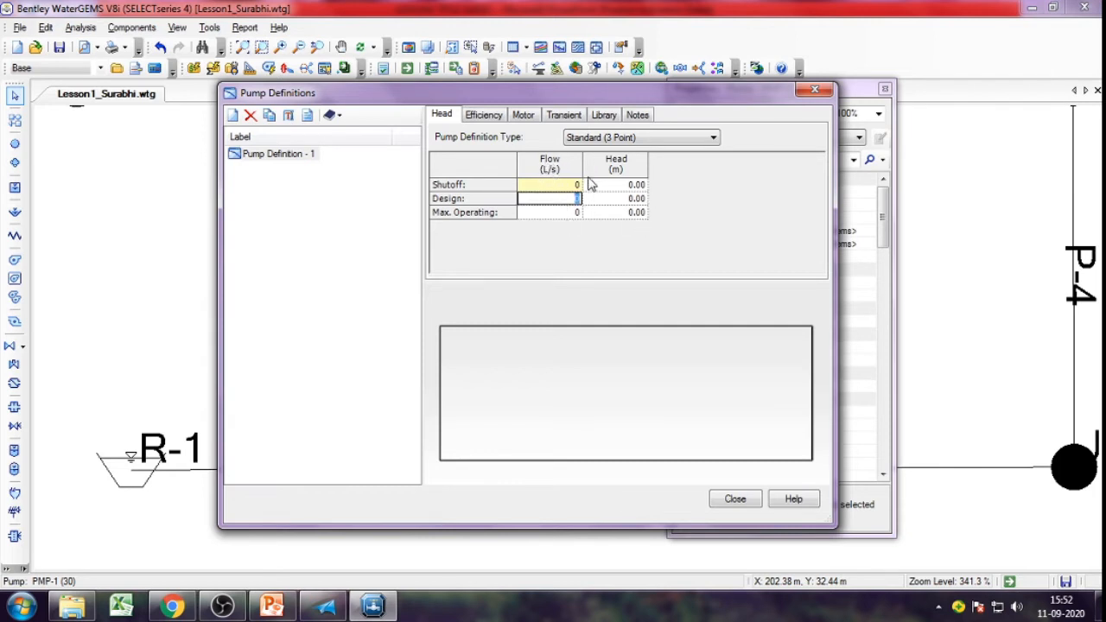
{"action": "right_click", "coordinate": [546, 166]}
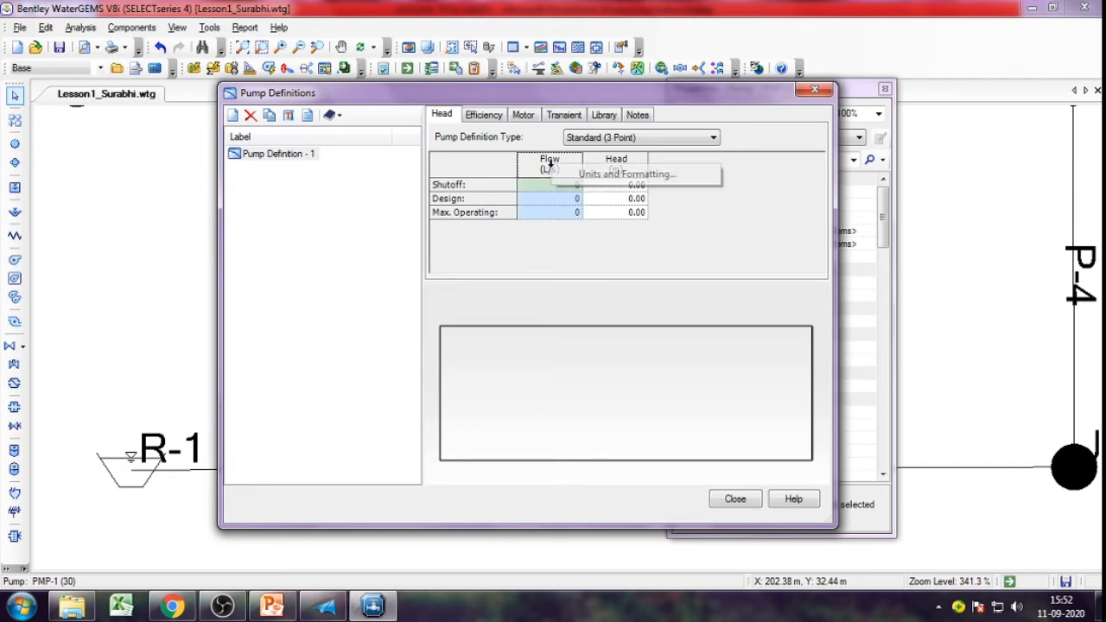
{"action": "left_click", "coordinate": [596, 176]}
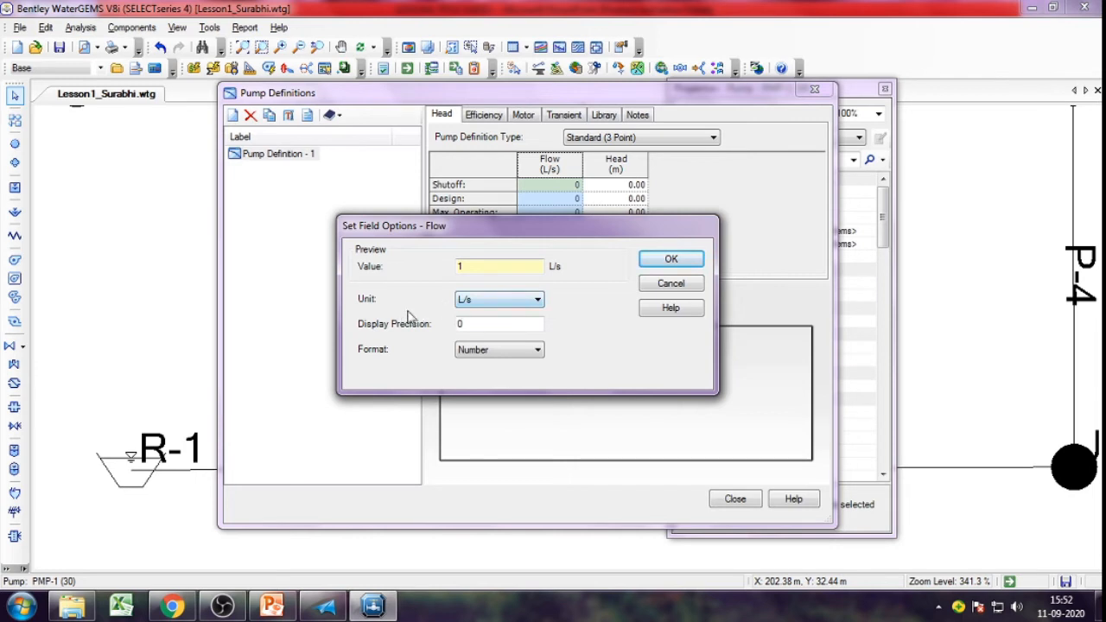
{"action": "left_click", "coordinate": [507, 309]}
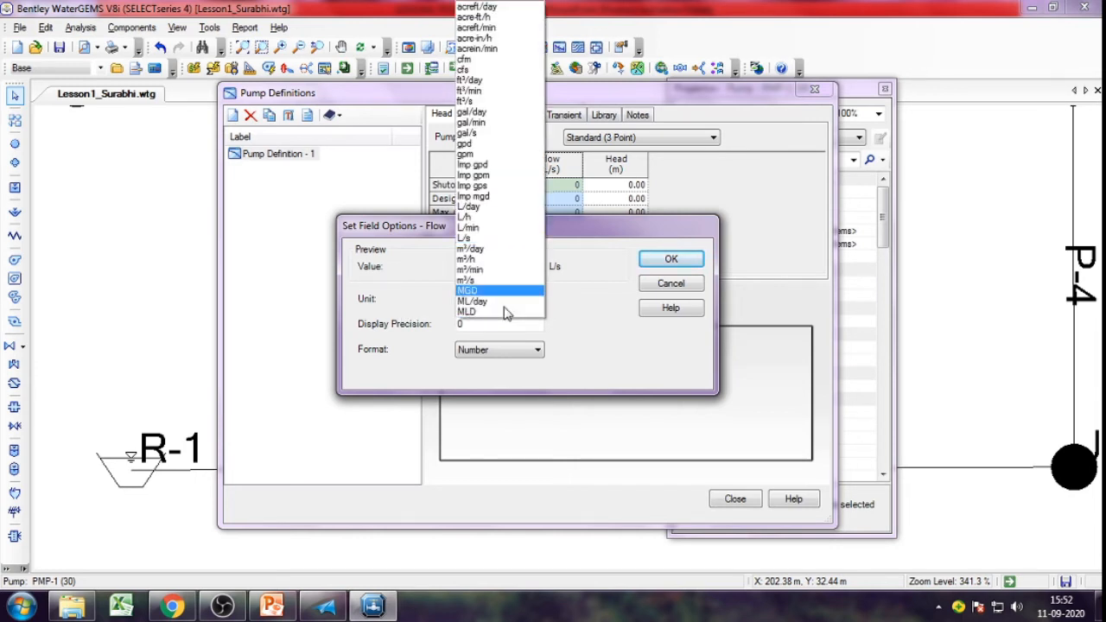
{"action": "left_click", "coordinate": [493, 229]}
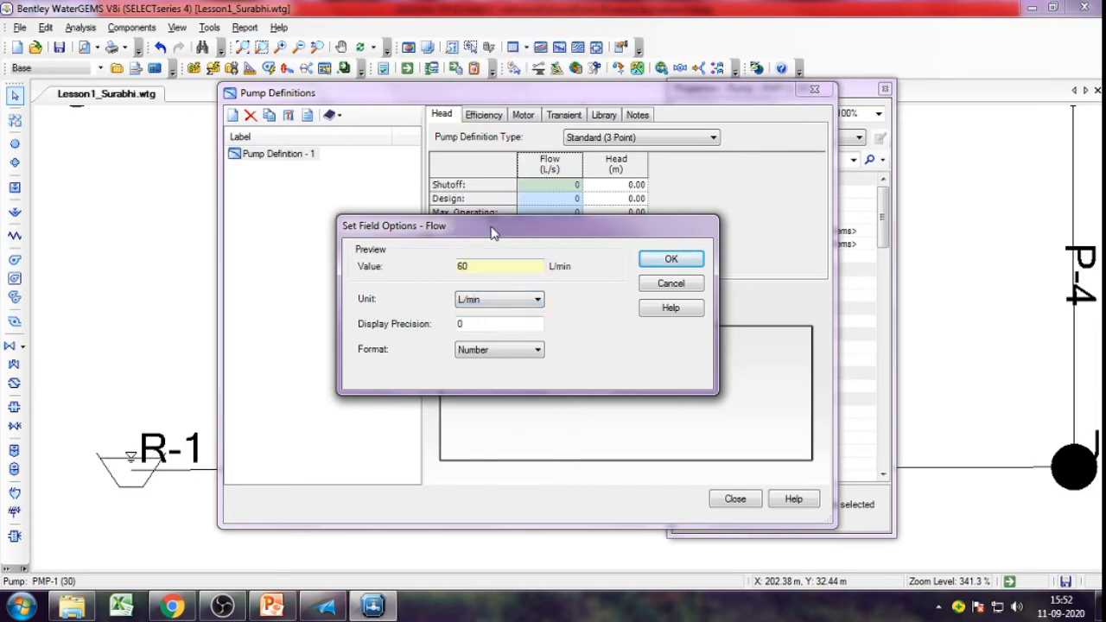
{"action": "left_click", "coordinate": [672, 261]}
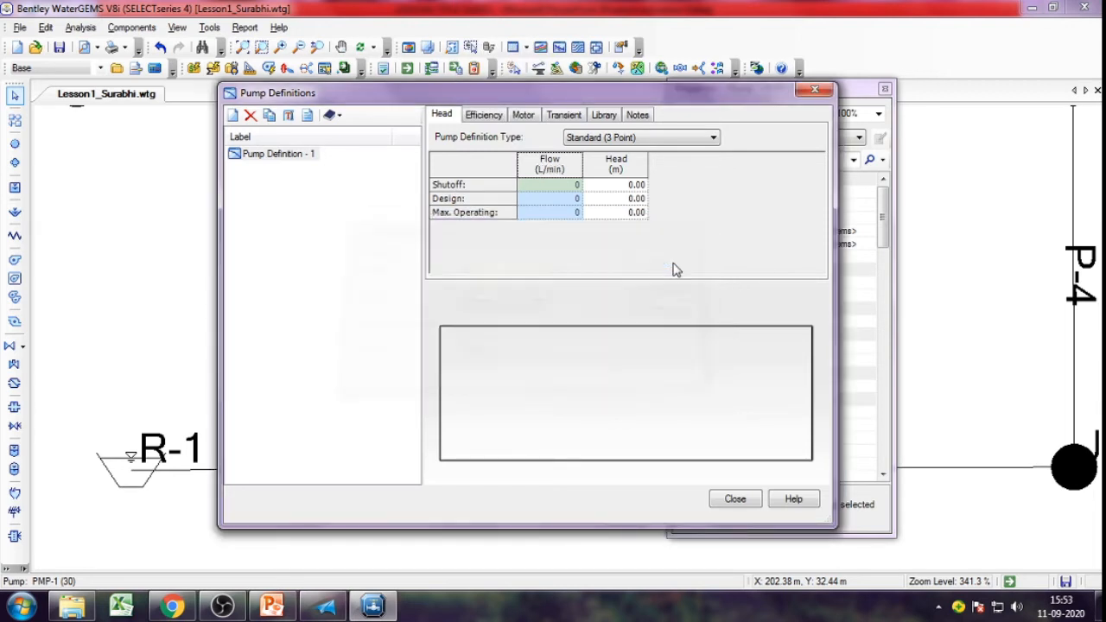
Step: Enter a shutoff head of 30 m and a design point of 3,800 L/min at 27.4 m head
{"action": "left_click", "coordinate": [570, 185]}
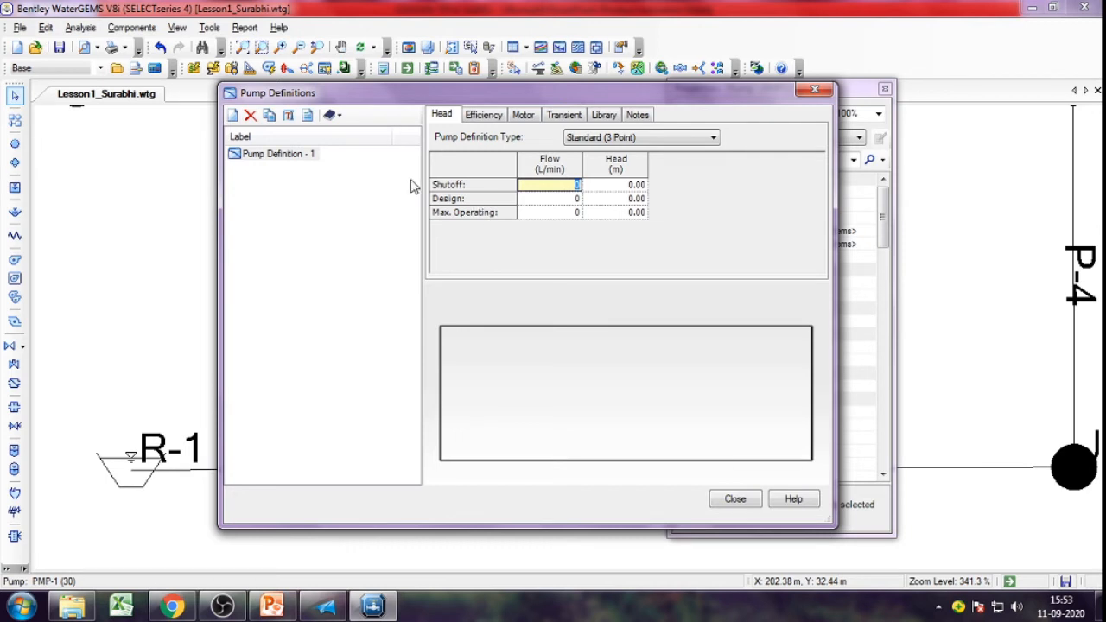
{"action": "left_click", "coordinate": [633, 188]}
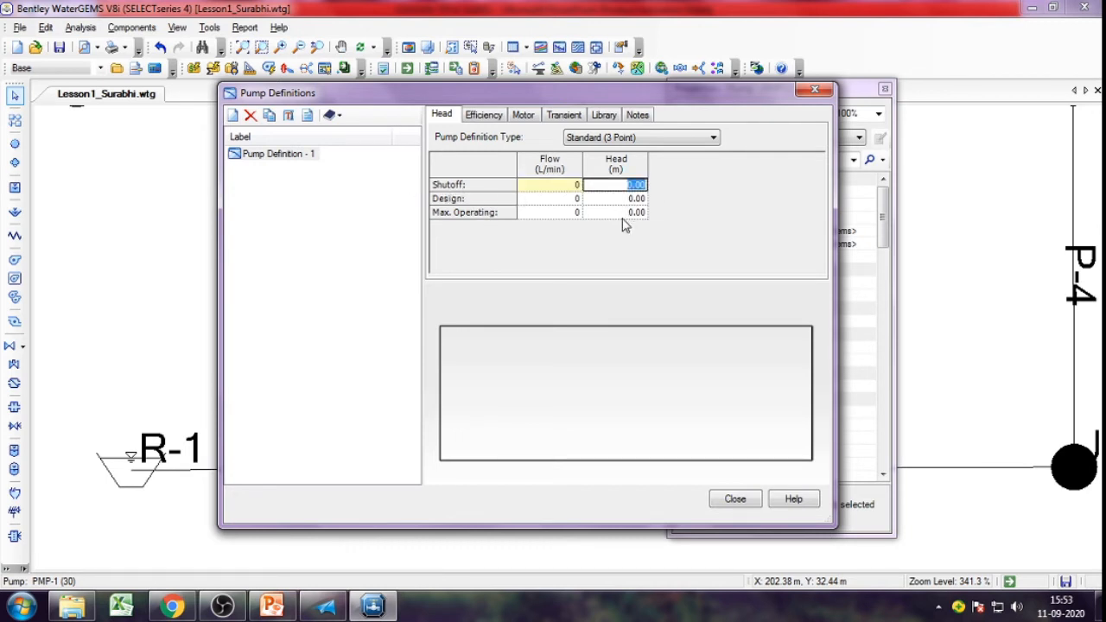
{"action": "type", "text": "30"}
{"action": "left_click", "coordinate": [556, 201]}
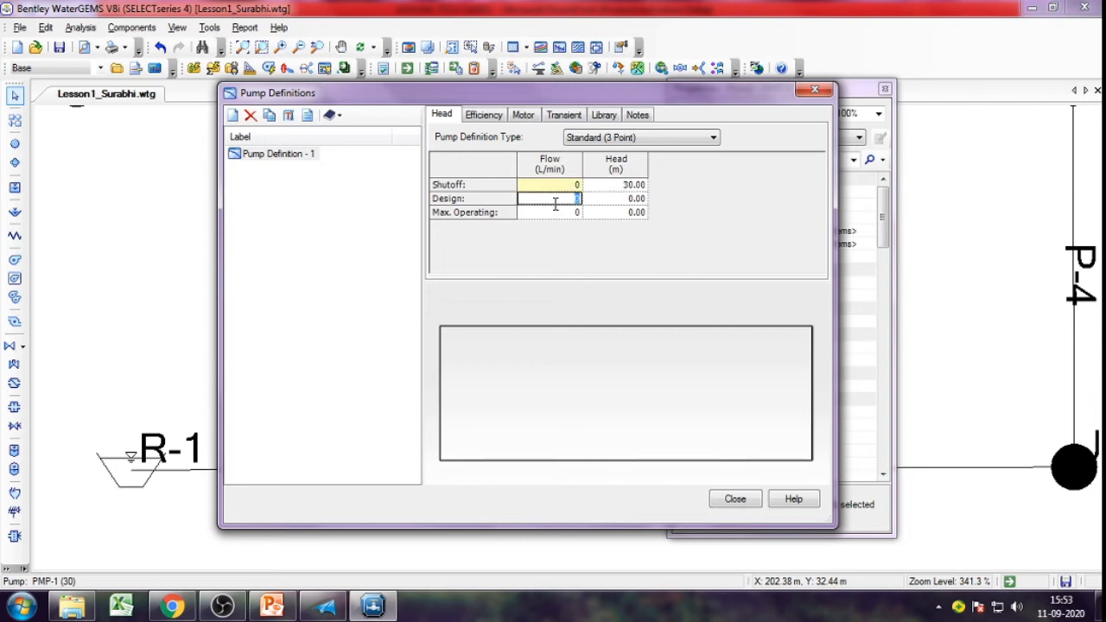
{"action": "left_click", "coordinate": [634, 203]}
{"action": "type", "text": "27.4"}
Step: Enter the maximum operating point of 7,500 L/min at 24.8 m head
{"action": "left_click", "coordinate": [569, 214]}
{"action": "type", "text": "7500"}
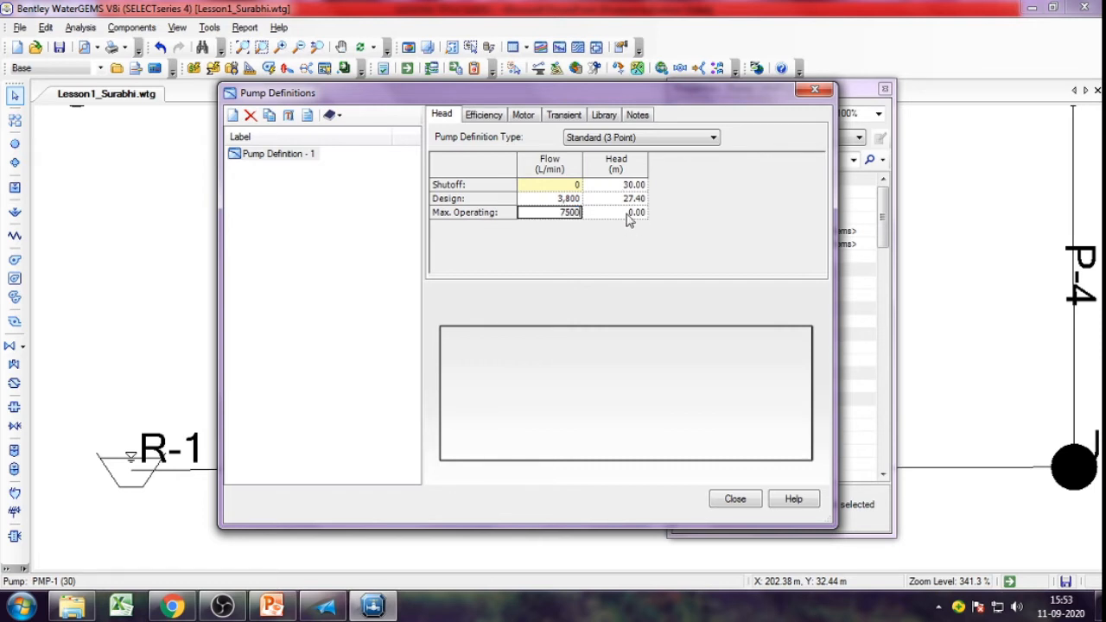
{"action": "left_click", "coordinate": [630, 212]}
{"action": "left_click", "coordinate": [630, 212]}
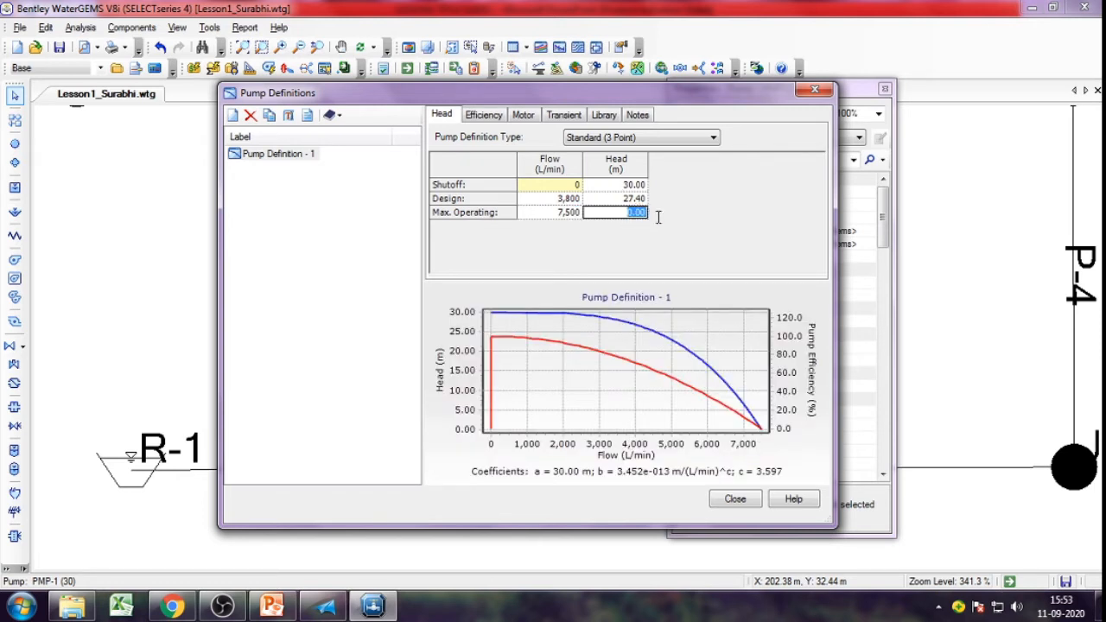
{"action": "type", "text": "24.8"}
{"action": "left_click", "coordinate": [779, 325]}
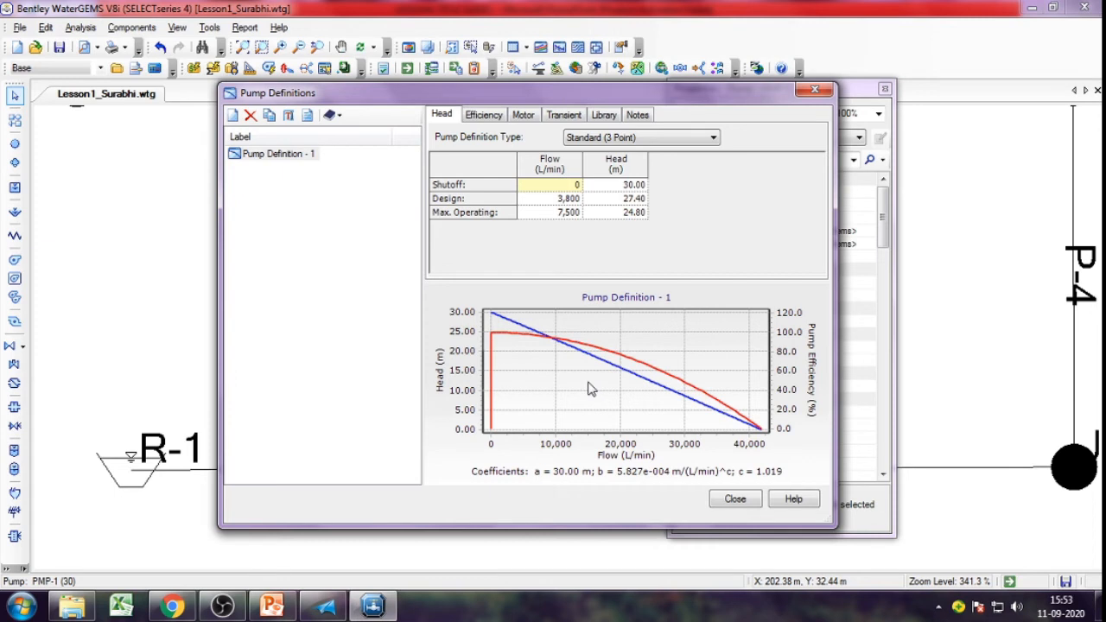
Step: Rename the pump definition as PMP-I and close the pump definitions
{"action": "left_click", "coordinate": [252, 154]}
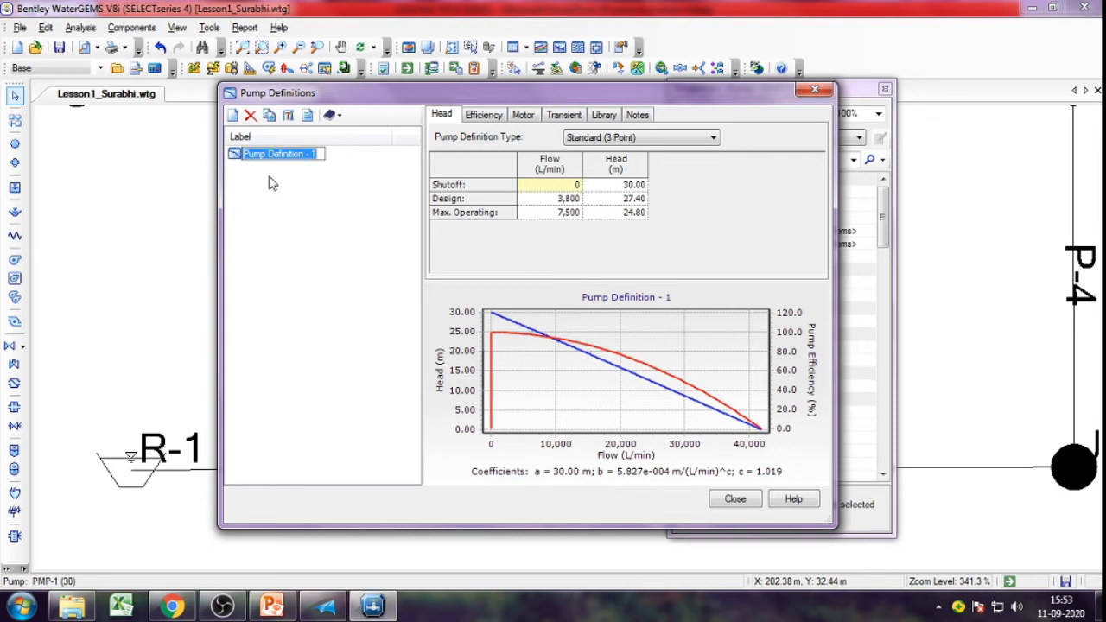
{"action": "type", "text": "P"}
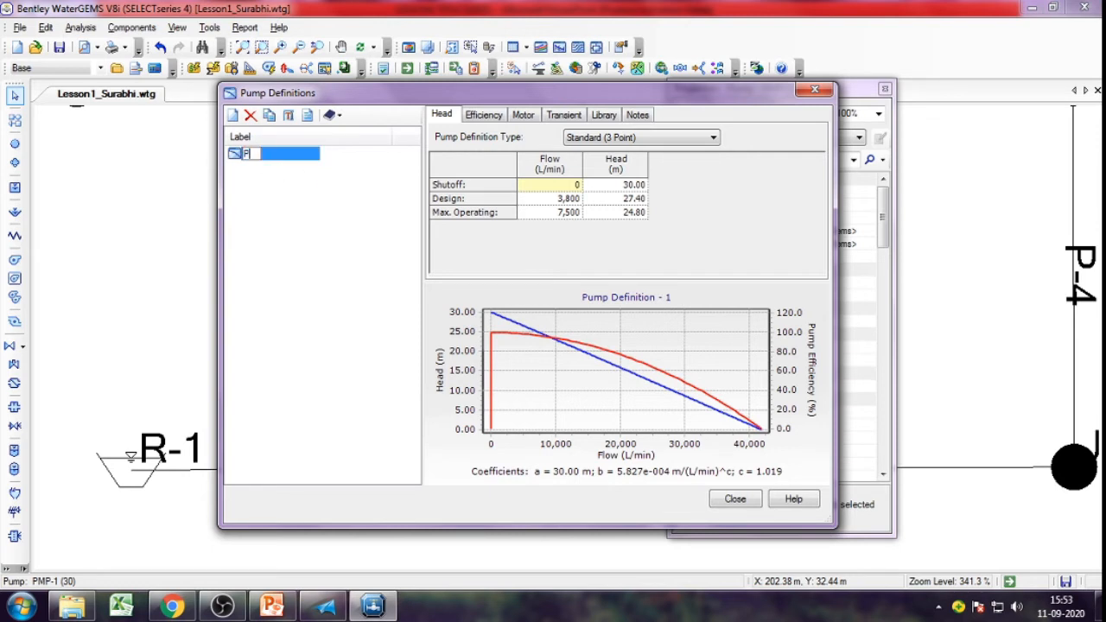
{"action": "type", "text": "MP-1"}
{"action": "left_click", "coordinate": [735, 500]}
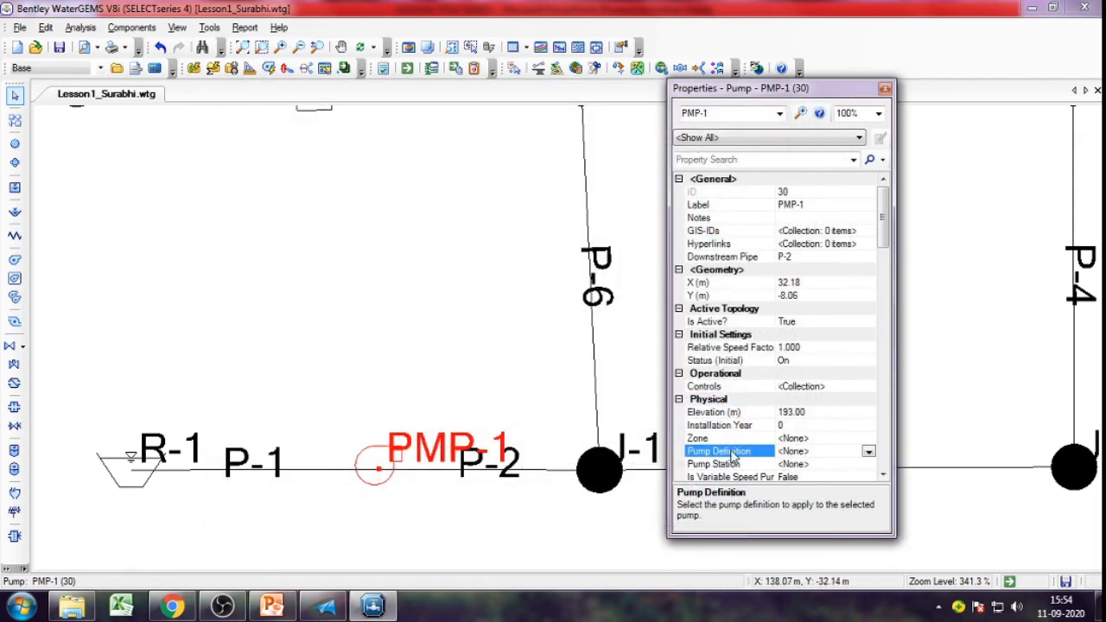
Step: Assign the PMP-I definition to pump PMP-1 and close the pump properties
{"action": "left_click", "coordinate": [869, 451]}
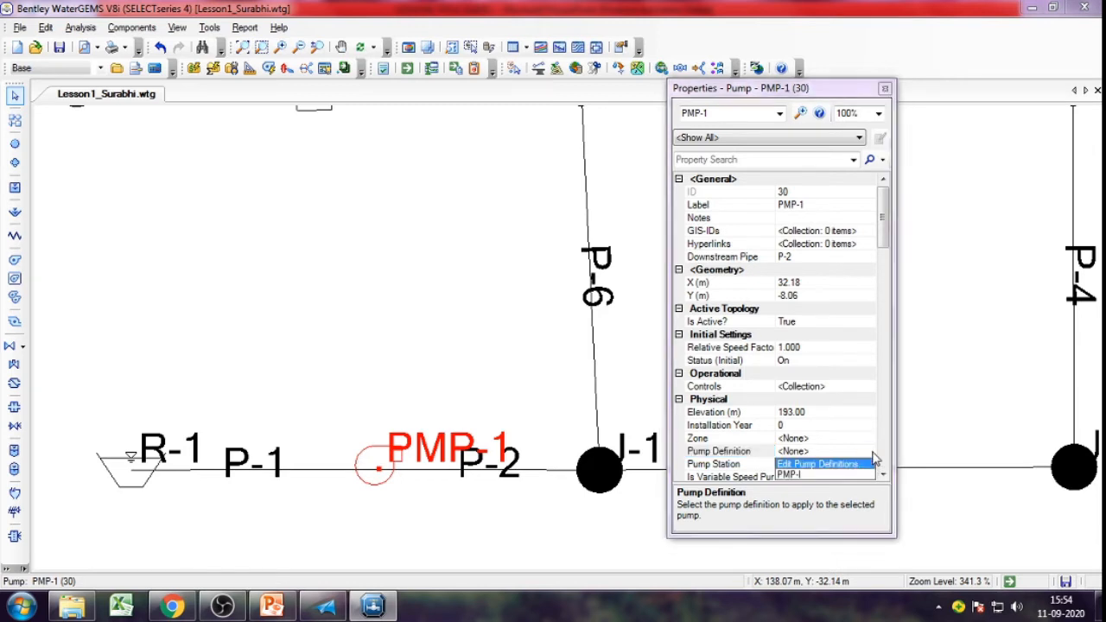
{"action": "left_click", "coordinate": [791, 475]}
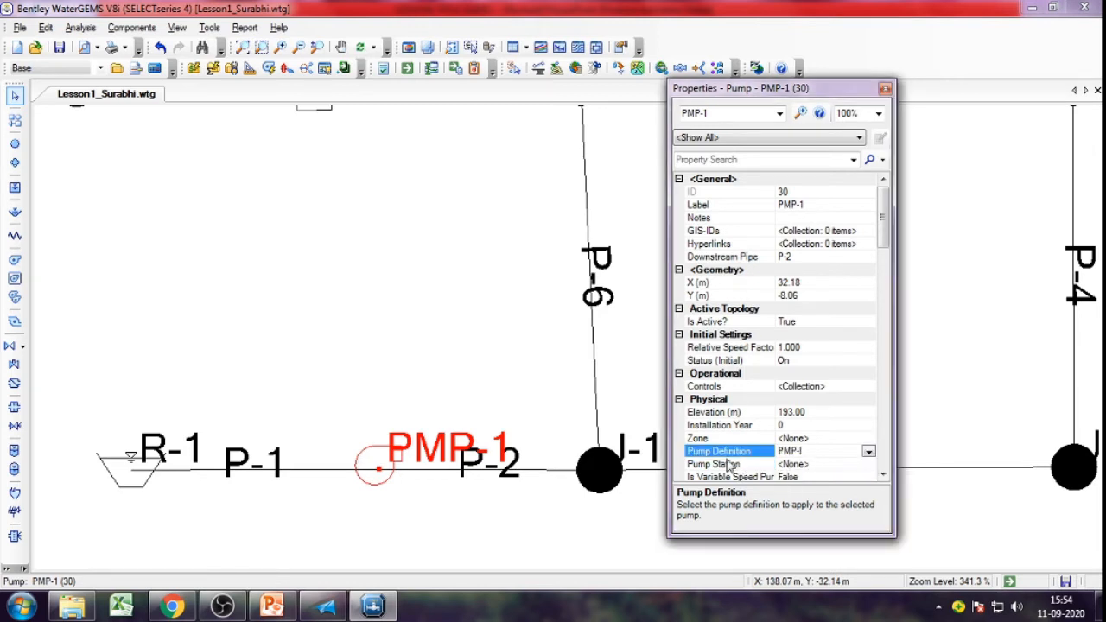
{"action": "left_click", "coordinate": [885, 90]}
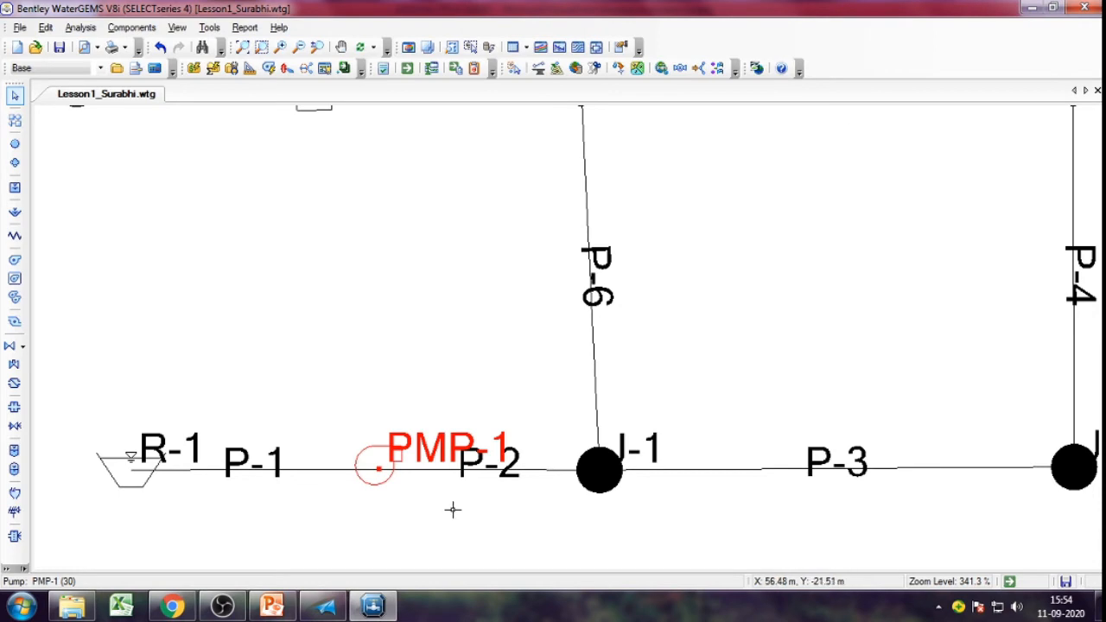
Step: Open the properties of valve PRV-1, keep its Active status and Pressure setting type, and set the initial pressure to 390 kPa
{"action": "scroll", "coordinate": [446, 499], "scroll_direction": "down", "scroll_amount": 1}
{"action": "scroll", "coordinate": [447, 499], "scroll_direction": "down", "scroll_amount": 1}
{"action": "left_click_drag", "start_coordinate": [450, 506], "coordinate": [466, 367]}
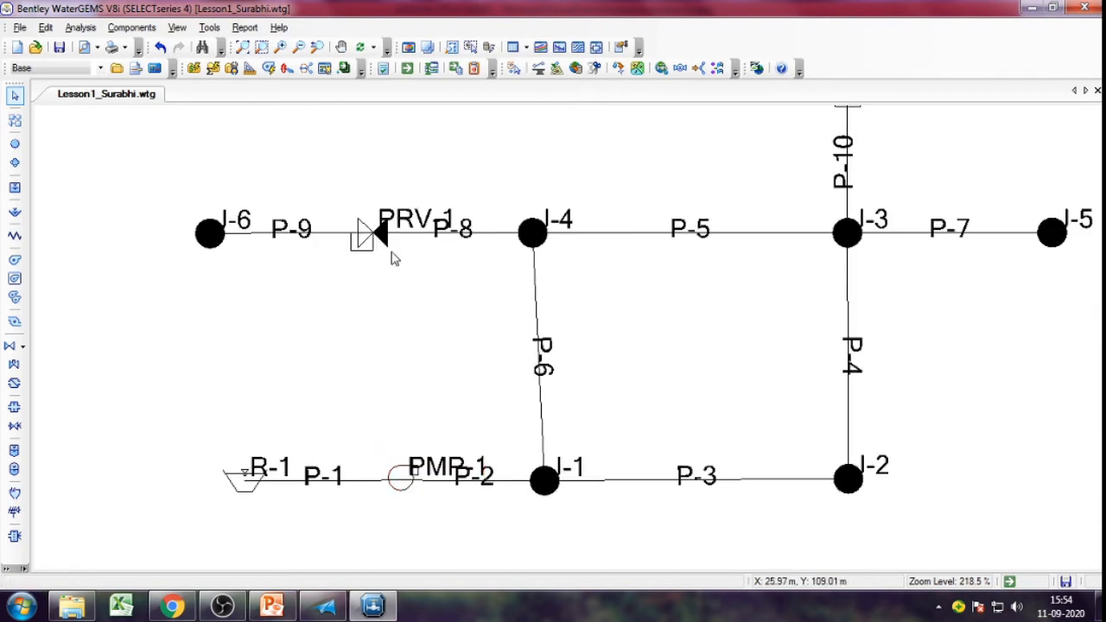
{"action": "double_click", "coordinate": [381, 241]}
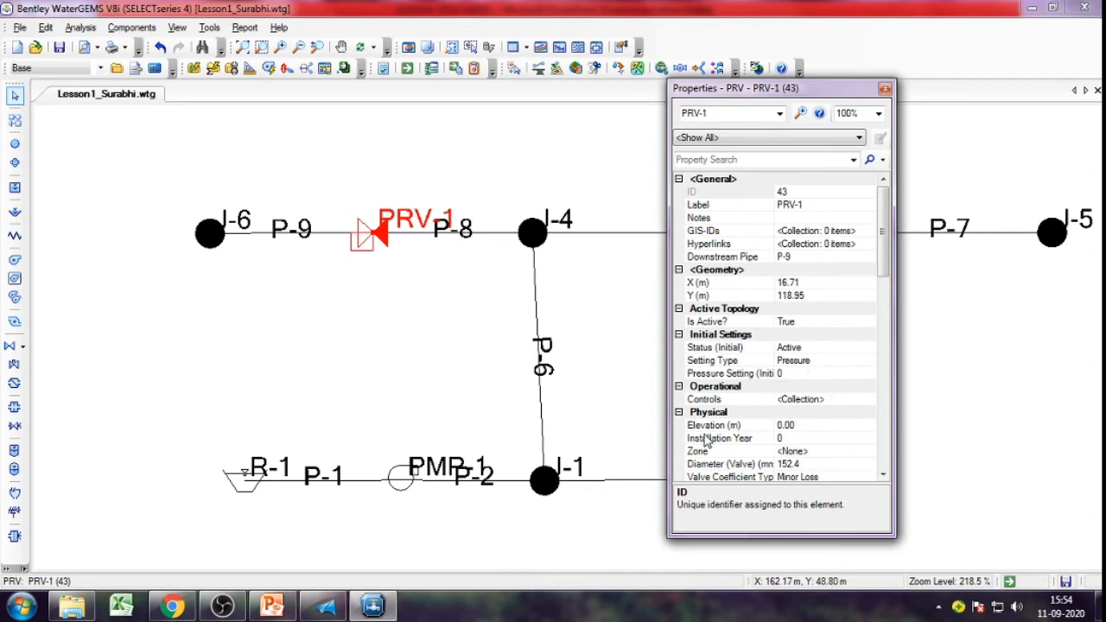
{"action": "left_click", "coordinate": [706, 350]}
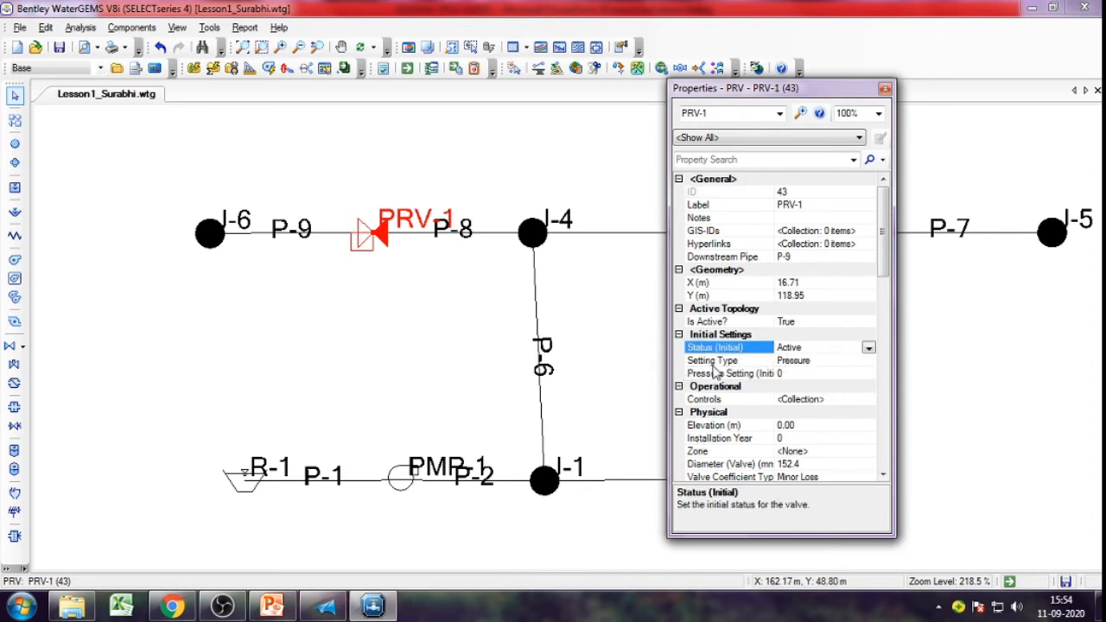
{"action": "left_click", "coordinate": [713, 363]}
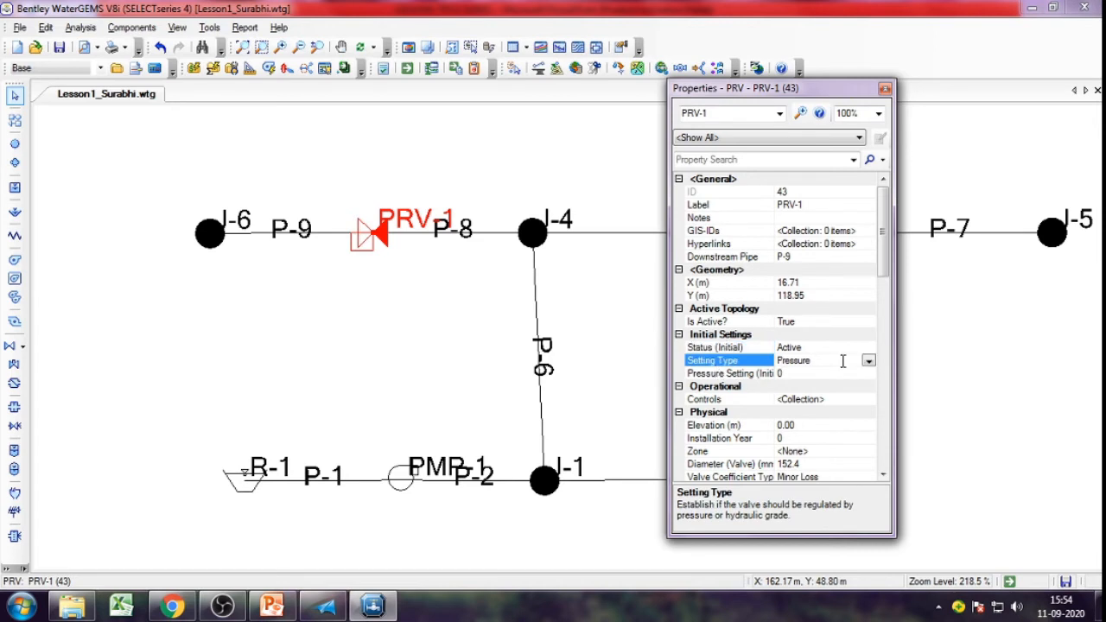
{"action": "left_click", "coordinate": [699, 376]}
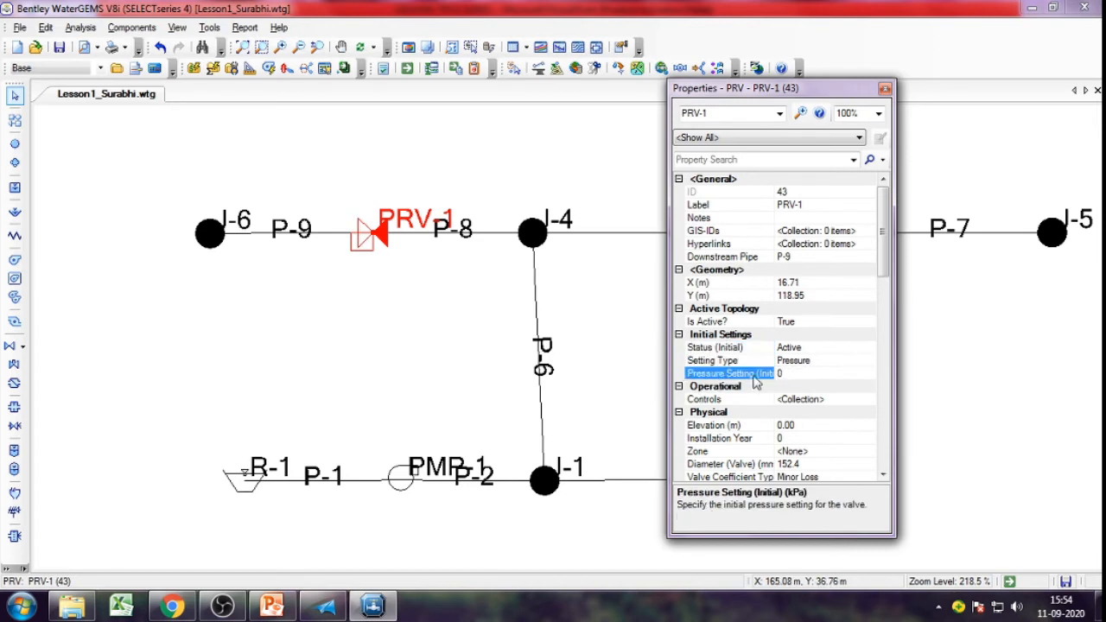
{"action": "left_click", "coordinate": [813, 370]}
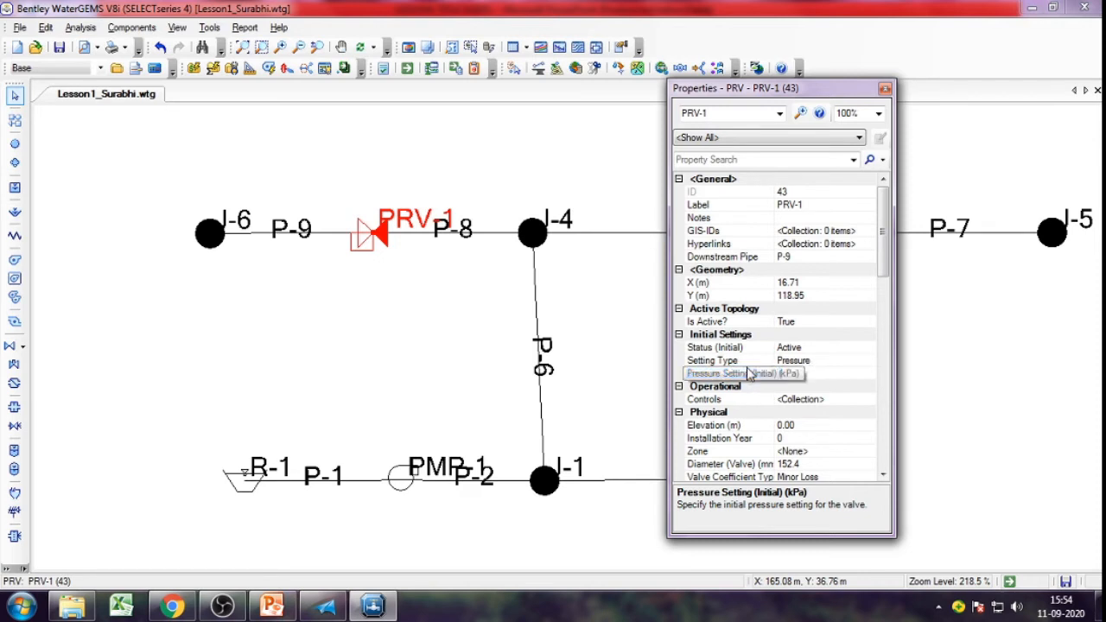
{"action": "key", "text": "BackSpace"}
{"action": "type", "text": "390"}
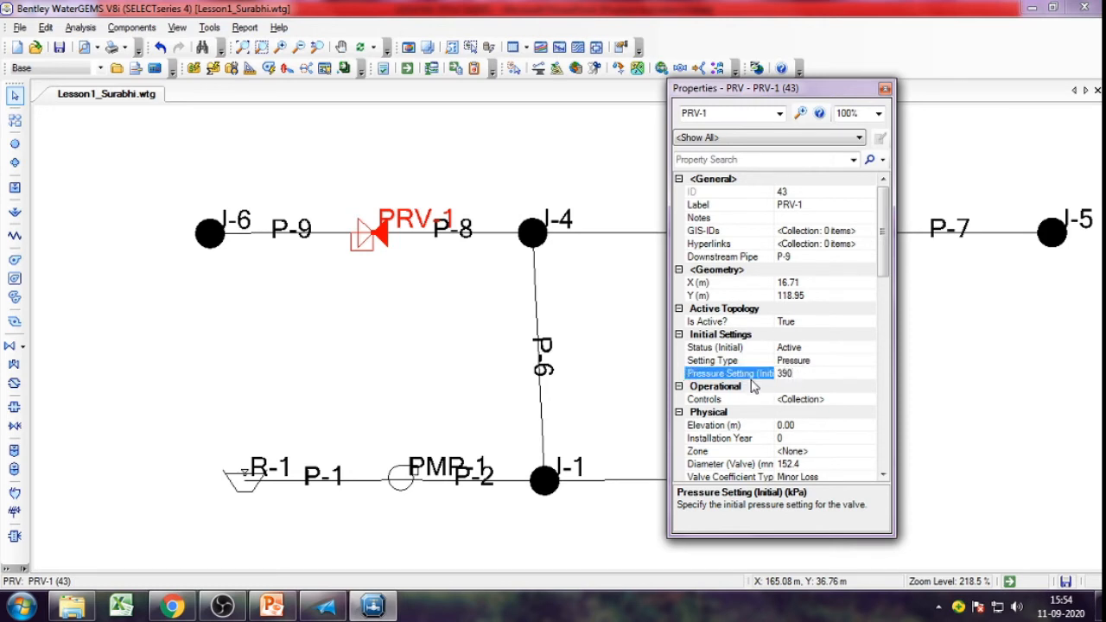
Step: Set PRV-1's elevation to 165 m and its valve diameter to 150 mm
{"action": "left_click", "coordinate": [796, 426]}
{"action": "key", "text": "BackSpace"}
{"action": "key", "text": "BackSpace"}
{"action": "key", "text": "BackSpace"}
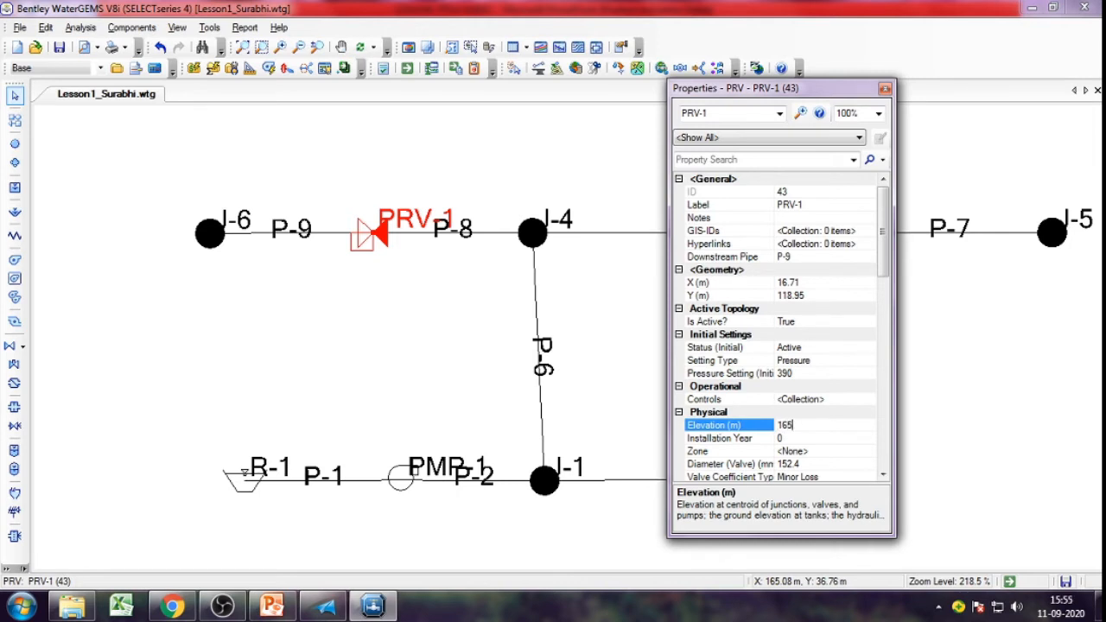
{"action": "left_click", "coordinate": [794, 466]}
{"action": "left_click_drag", "start_coordinate": [808, 465], "coordinate": [767, 471]}
{"action": "type", "text": "150"}
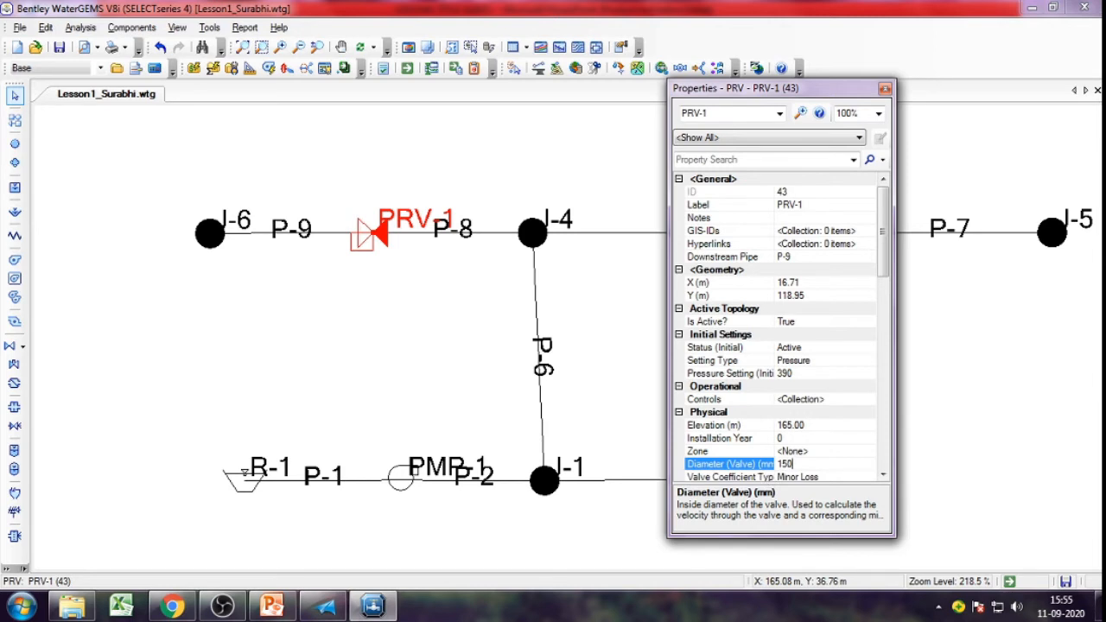
Step: Edit the zones from PRV-1's Zone property, add a second zone and close the zone list
{"action": "left_click", "coordinate": [883, 475]}
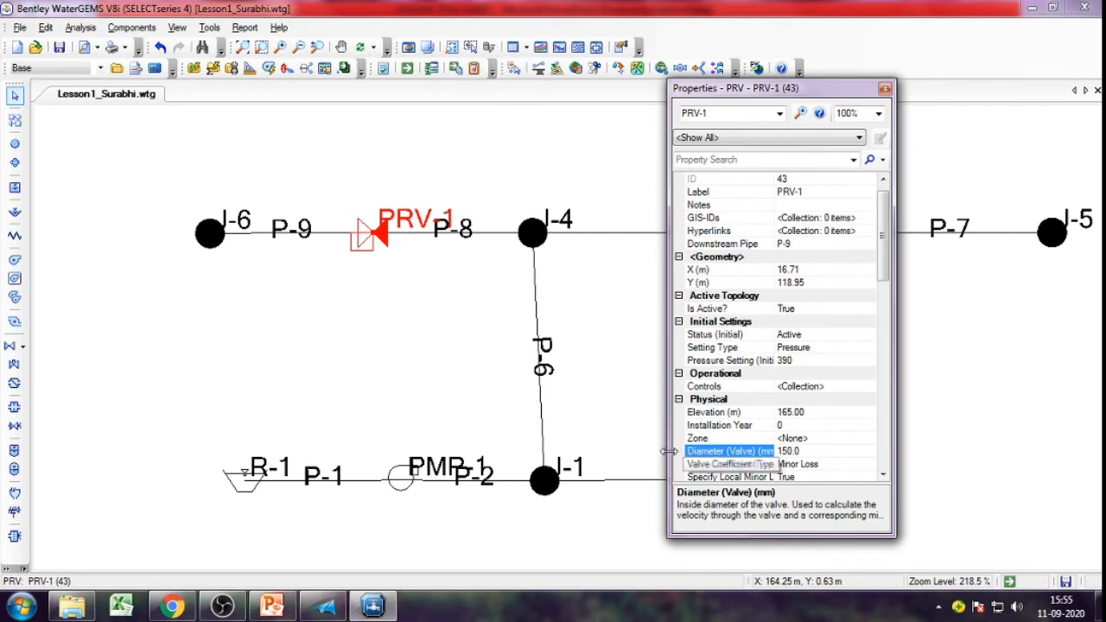
{"action": "left_click", "coordinate": [831, 439]}
{"action": "left_click", "coordinate": [868, 438]}
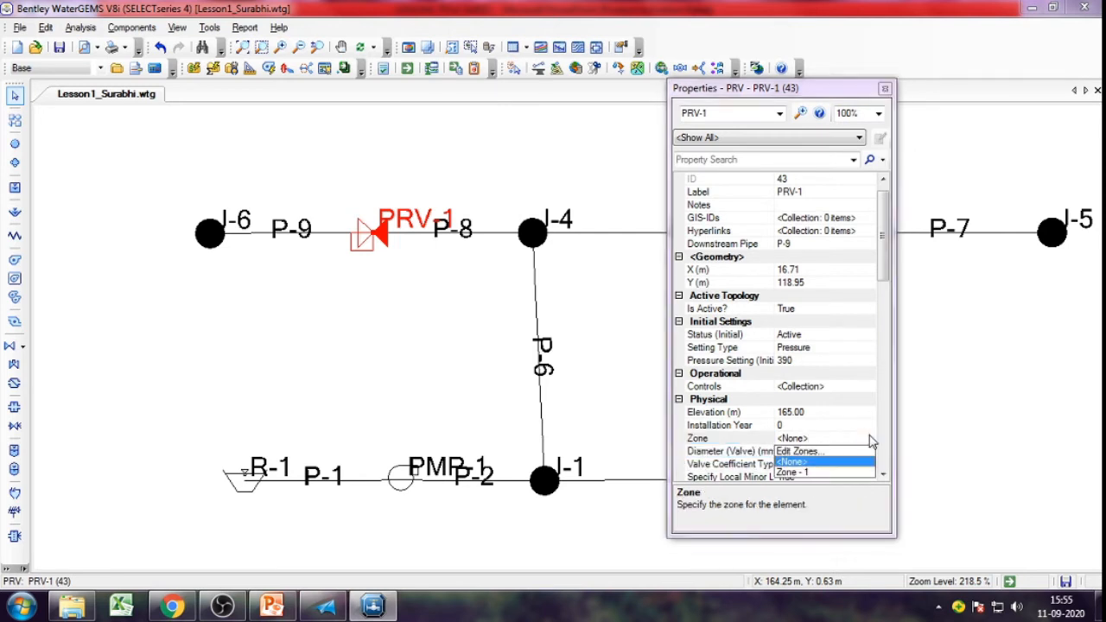
{"action": "left_click", "coordinate": [799, 450]}
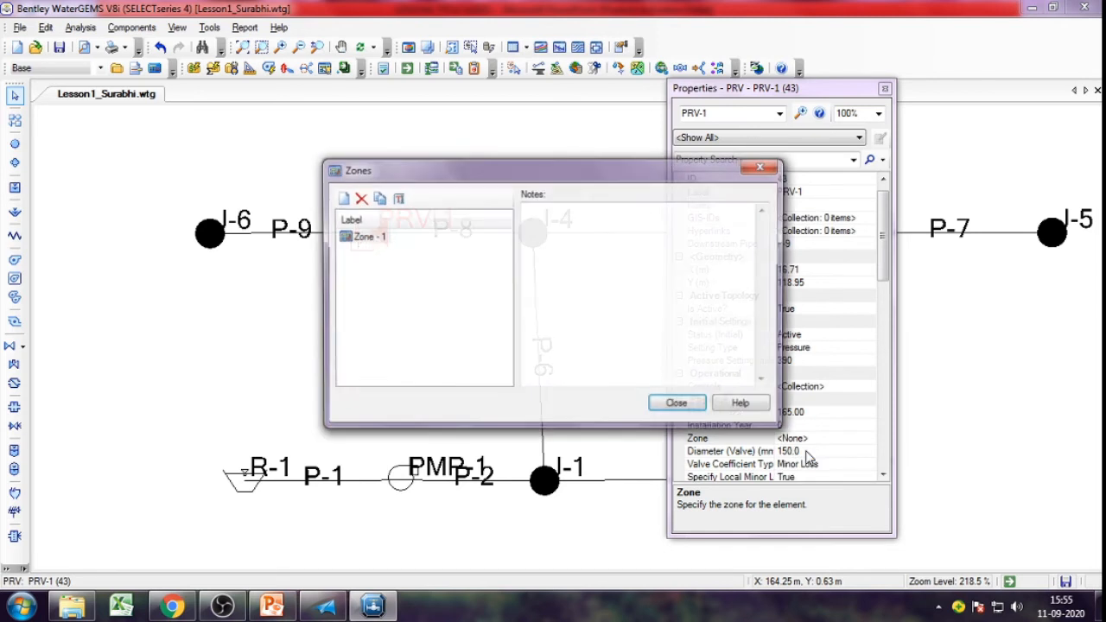
{"action": "left_click", "coordinate": [341, 198]}
{"action": "left_click", "coordinate": [679, 405]}
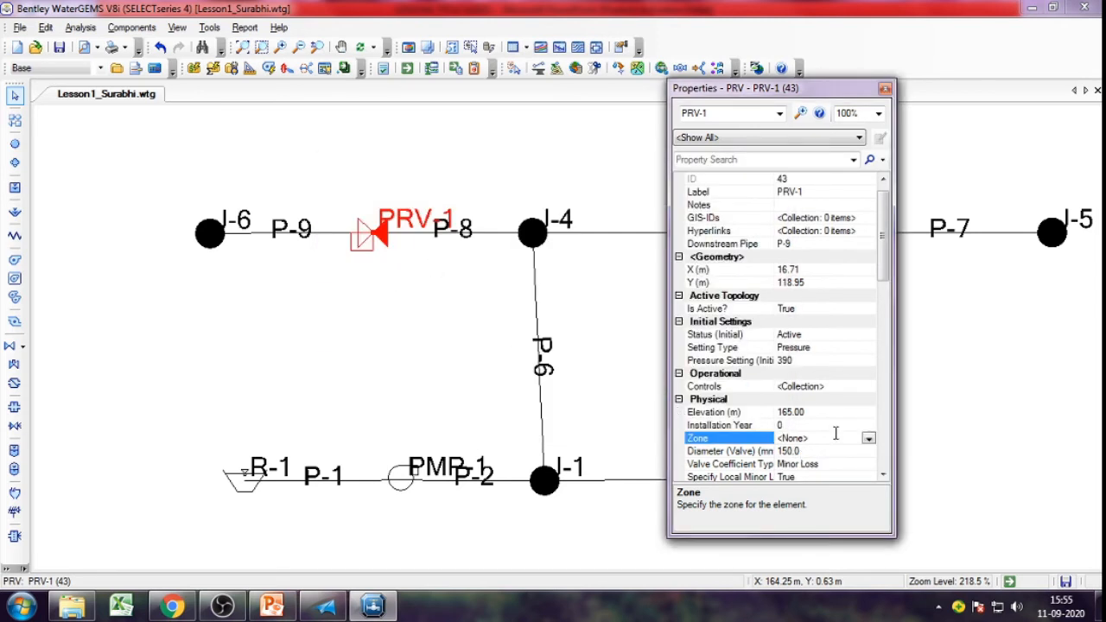
Step: Assign Zone - 2 to PRV-1 and close the valve's properties
{"action": "left_click", "coordinate": [868, 439]}
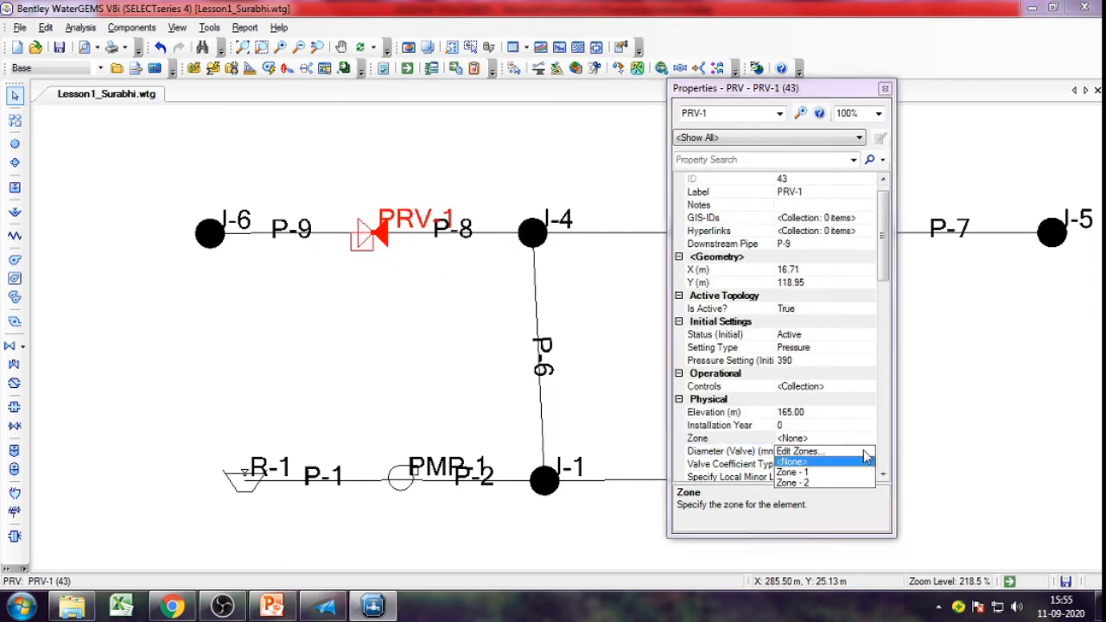
{"action": "left_click", "coordinate": [808, 482]}
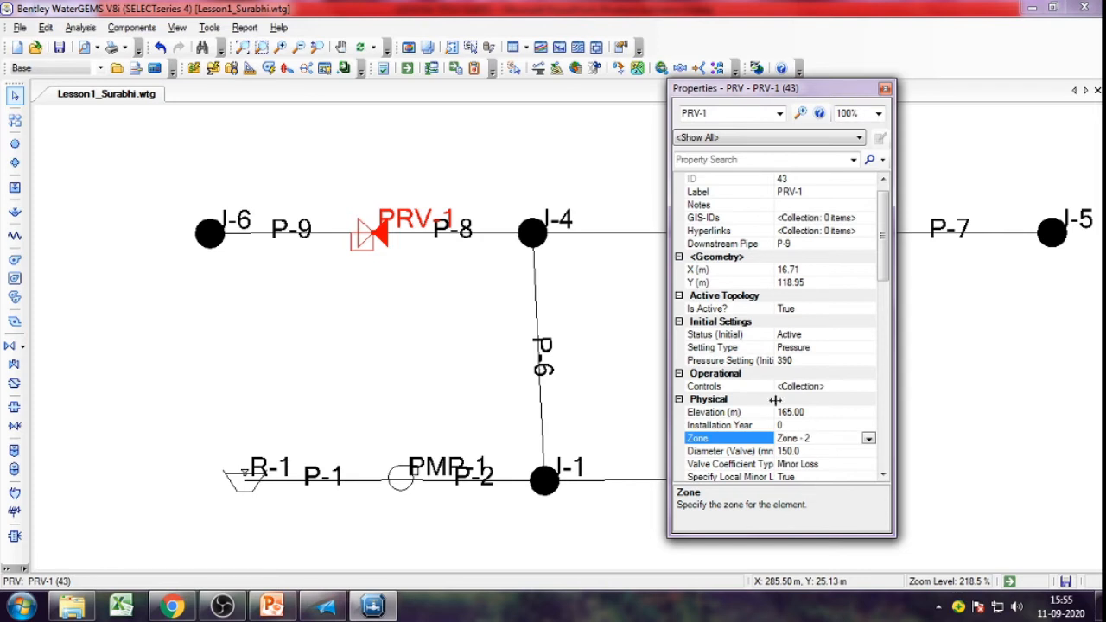
{"action": "left_click", "coordinate": [884, 90]}
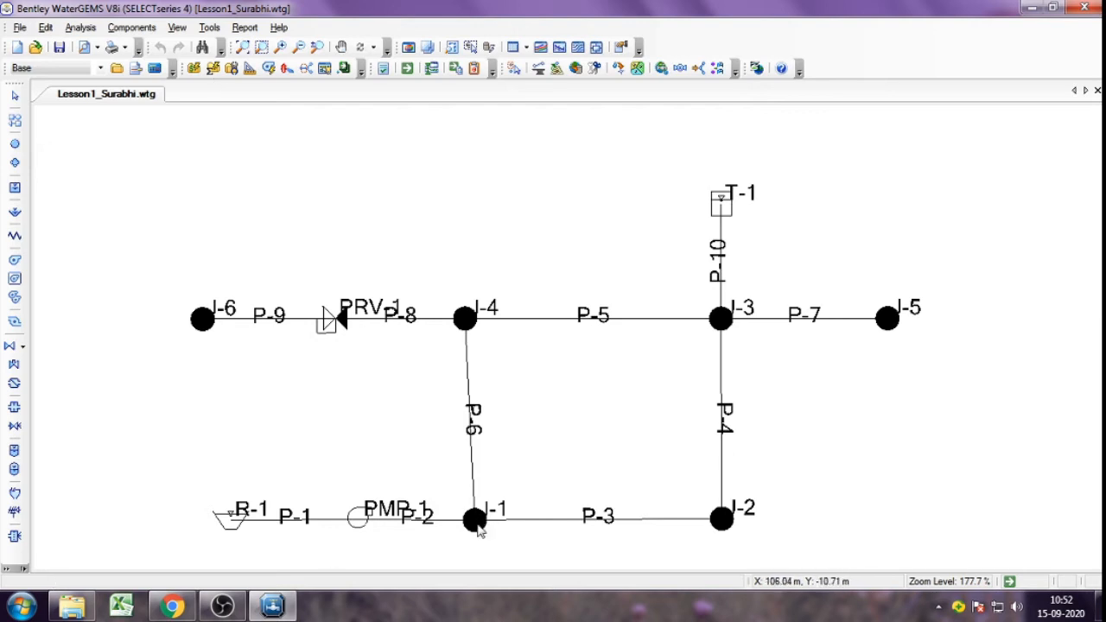
Step: Open the properties of junction J-1, set its elevation to 184 m and assign it to Zone - 1
{"action": "scroll", "coordinate": [480, 530], "scroll_direction": "up", "scroll_amount": 1}
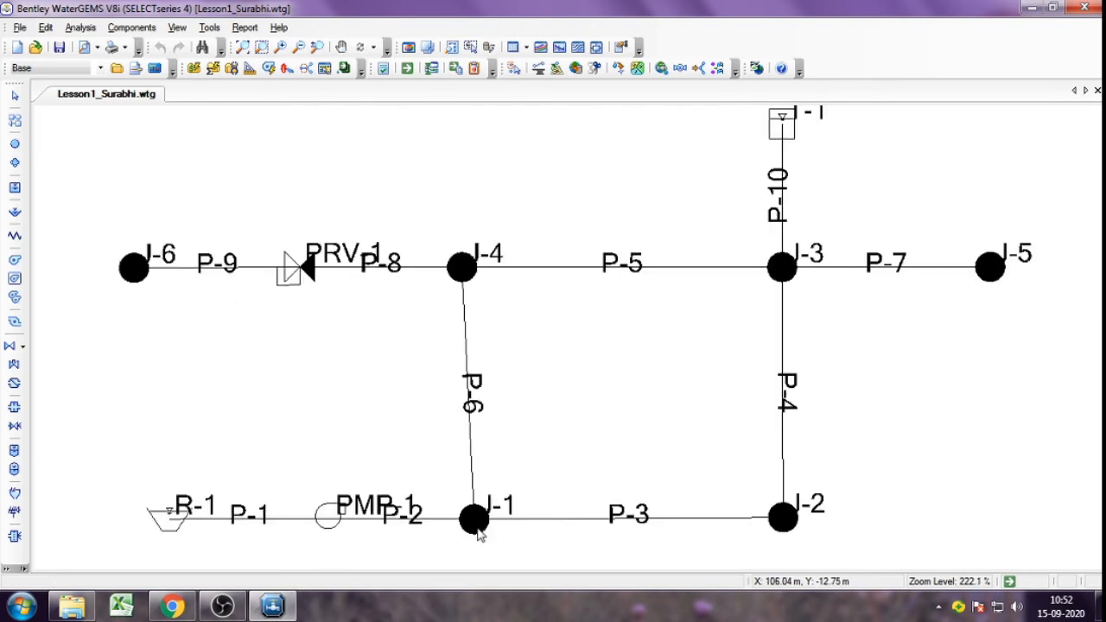
{"action": "double_click", "coordinate": [476, 521]}
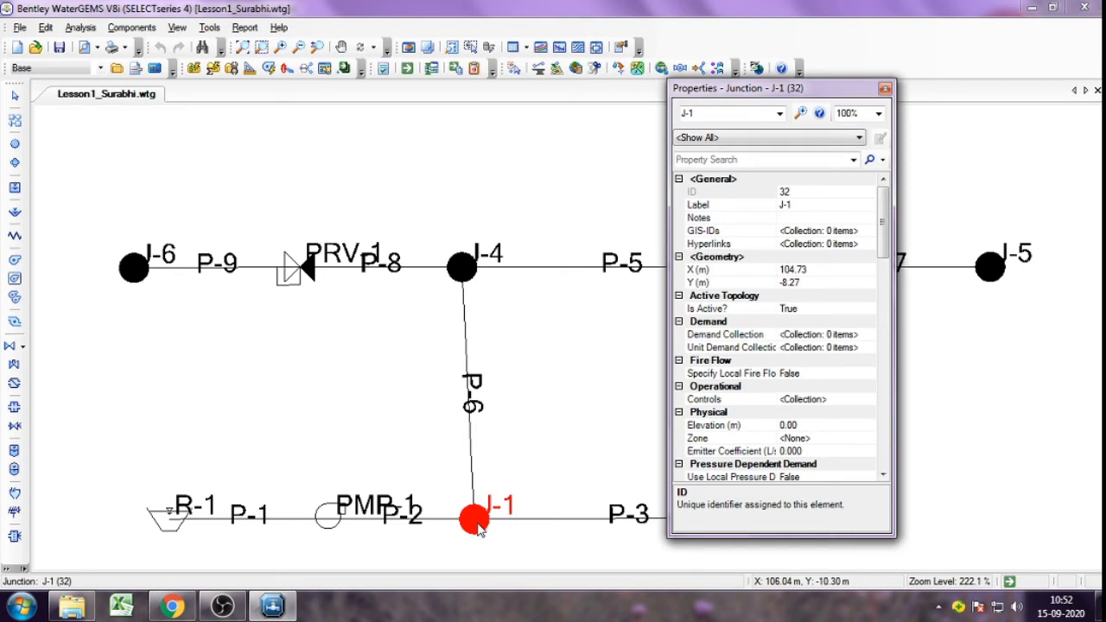
{"action": "left_click", "coordinate": [817, 427]}
{"action": "left_click_drag", "start_coordinate": [812, 425], "coordinate": [716, 412]}
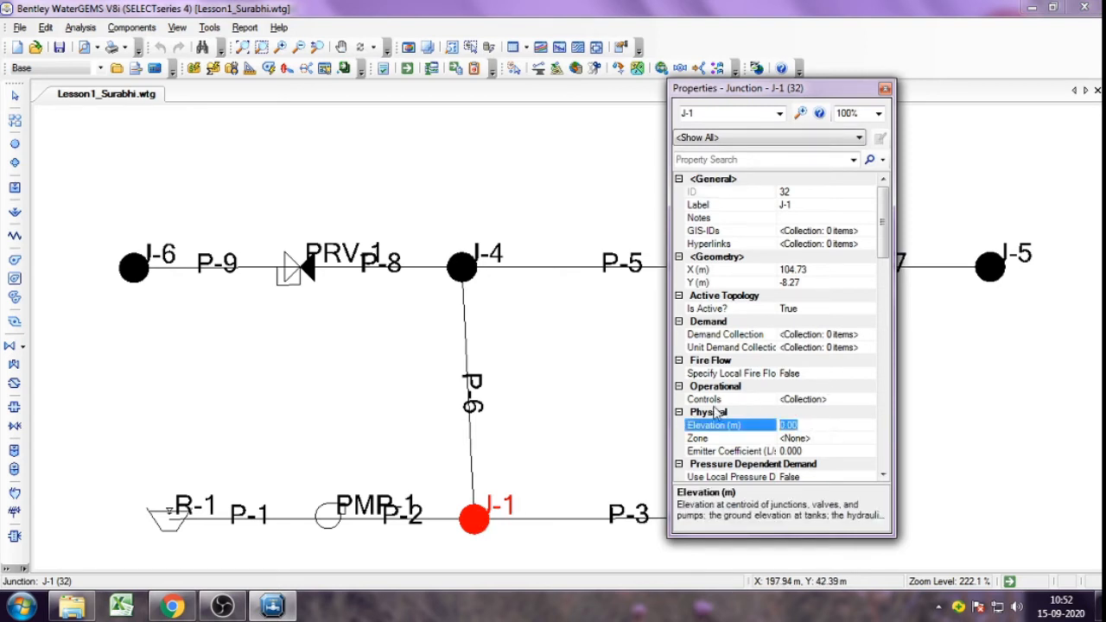
{"action": "type", "text": "184"}
{"action": "left_click", "coordinate": [828, 441]}
{"action": "left_click", "coordinate": [868, 439]}
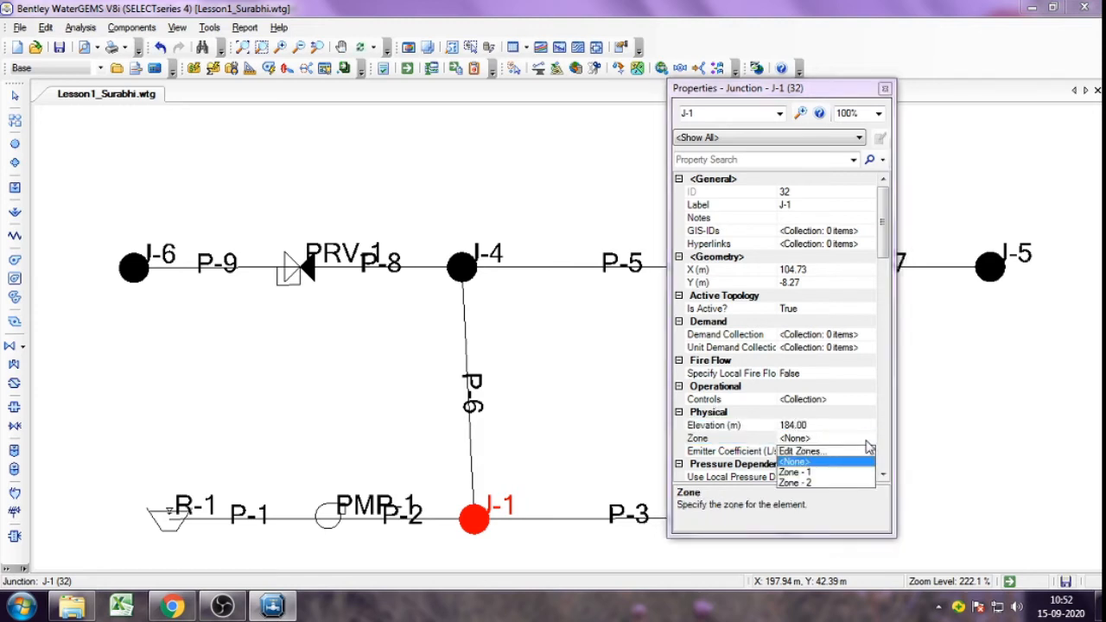
{"action": "left_click", "coordinate": [818, 479]}
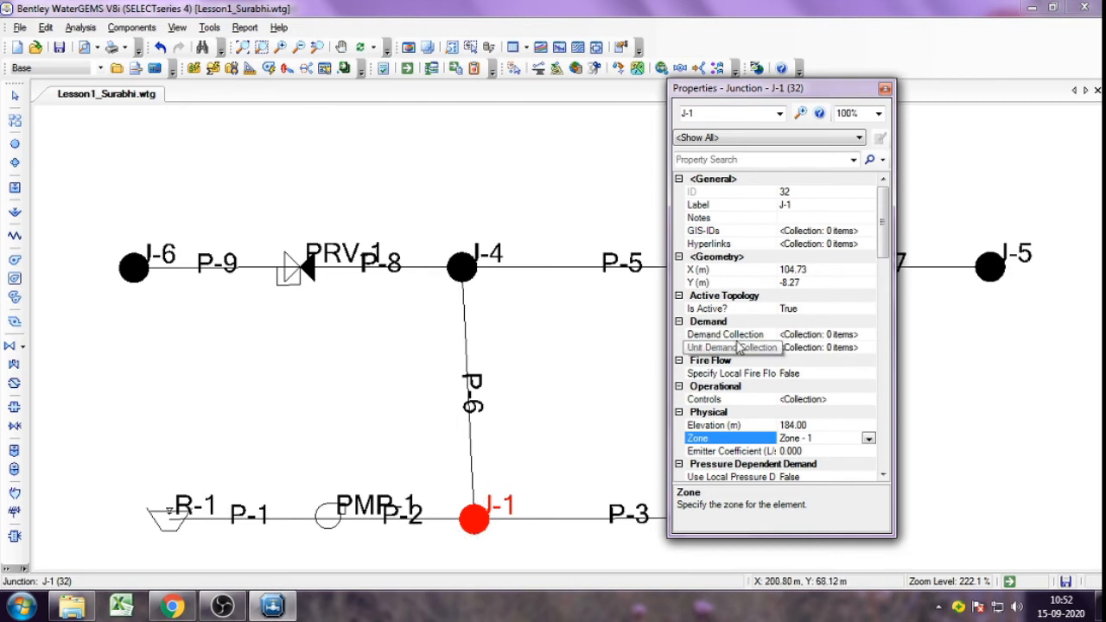
Step: Open J-1's demand collection and change the base demand unit to L/min
{"action": "left_click", "coordinate": [842, 335]}
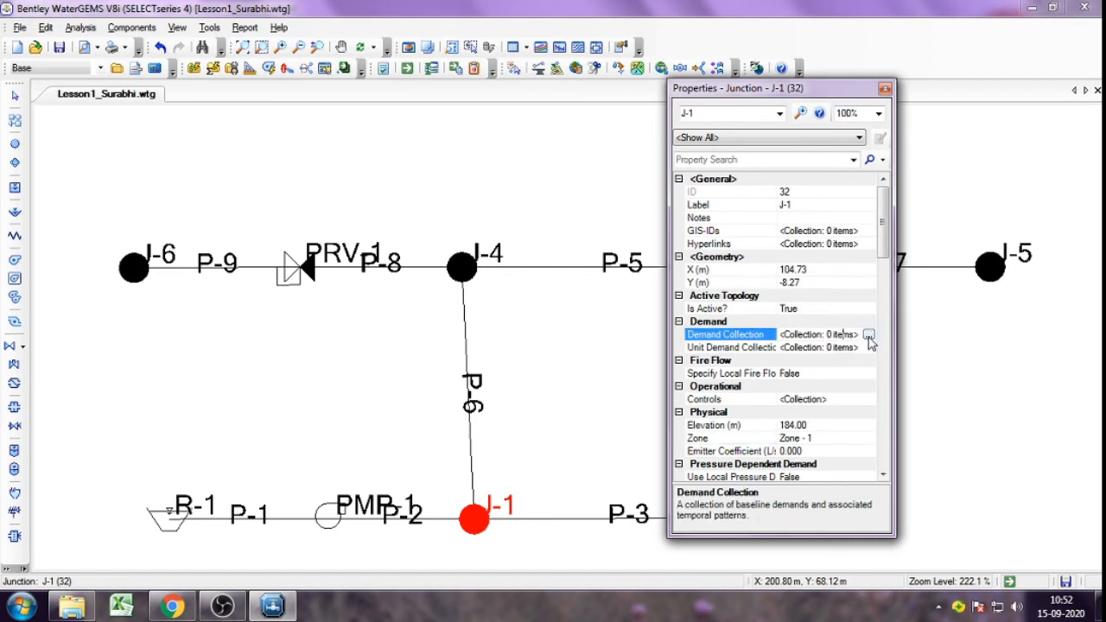
{"action": "left_click", "coordinate": [868, 334]}
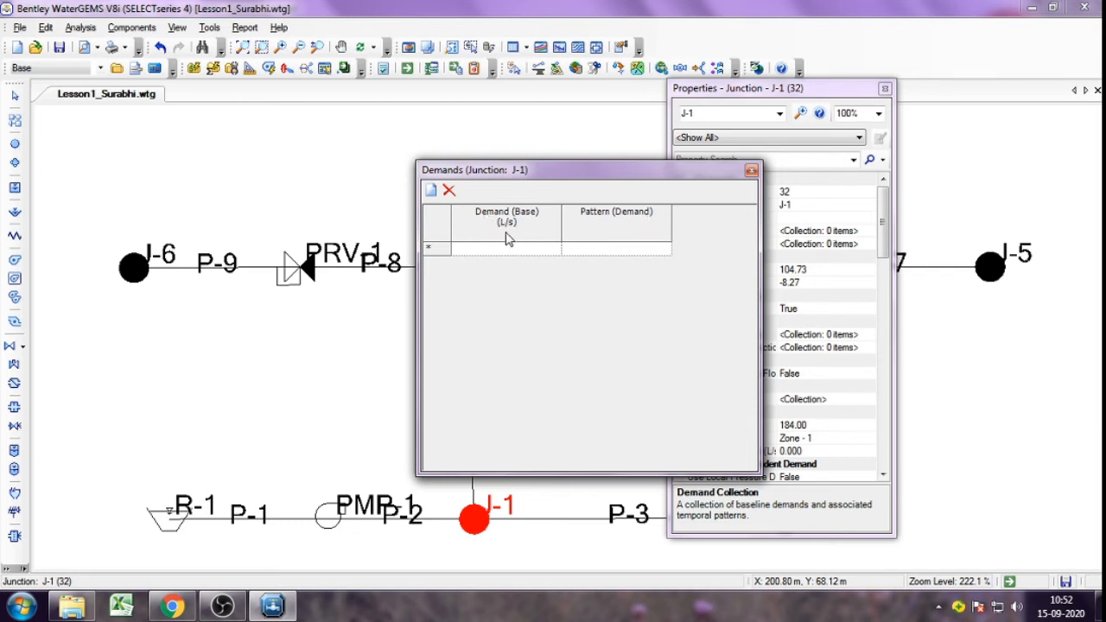
{"action": "right_click", "coordinate": [513, 224]}
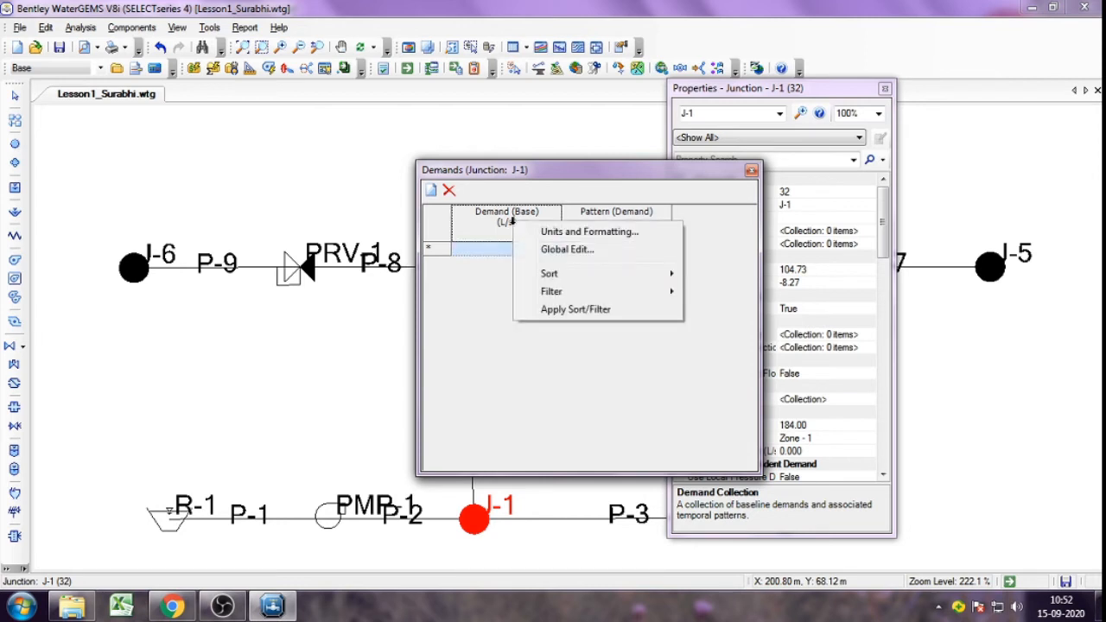
{"action": "left_click", "coordinate": [586, 231]}
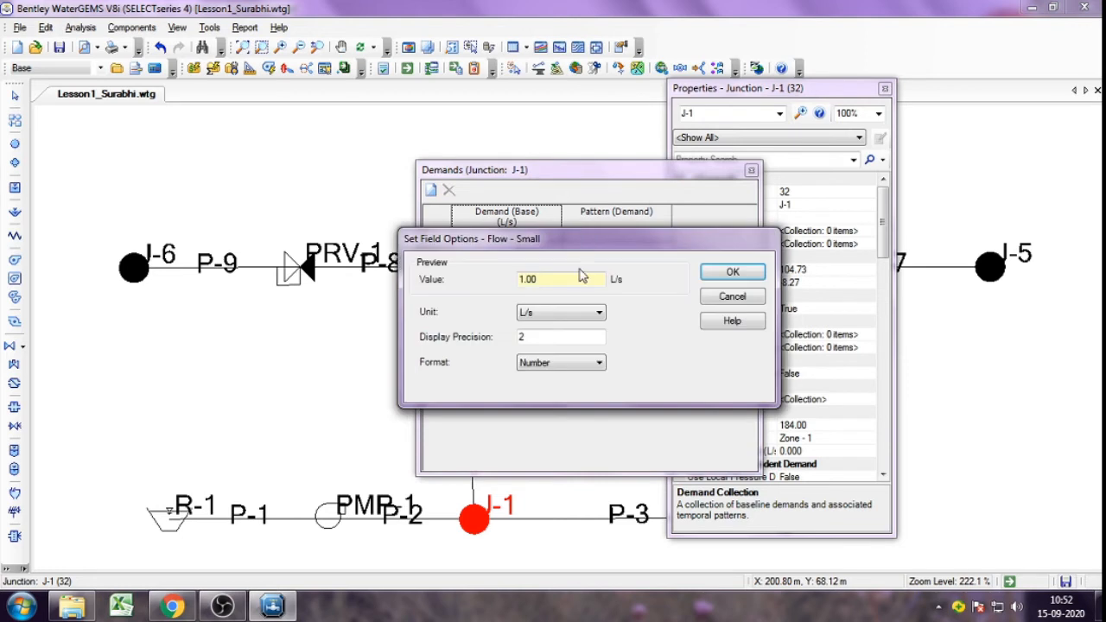
{"action": "left_click", "coordinate": [588, 316]}
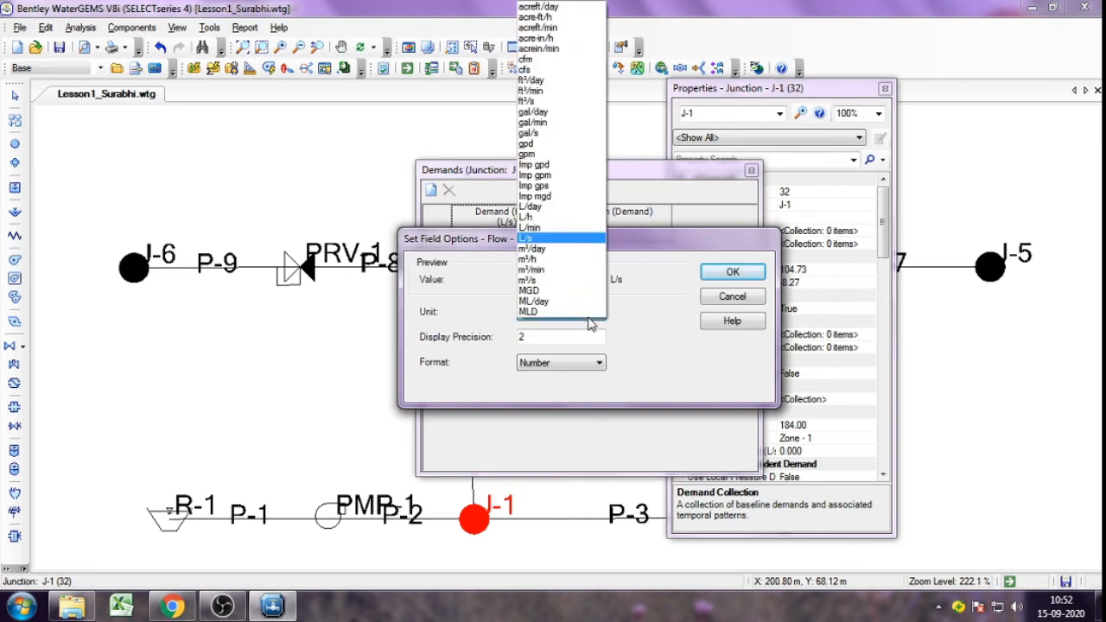
{"action": "left_click", "coordinate": [530, 228]}
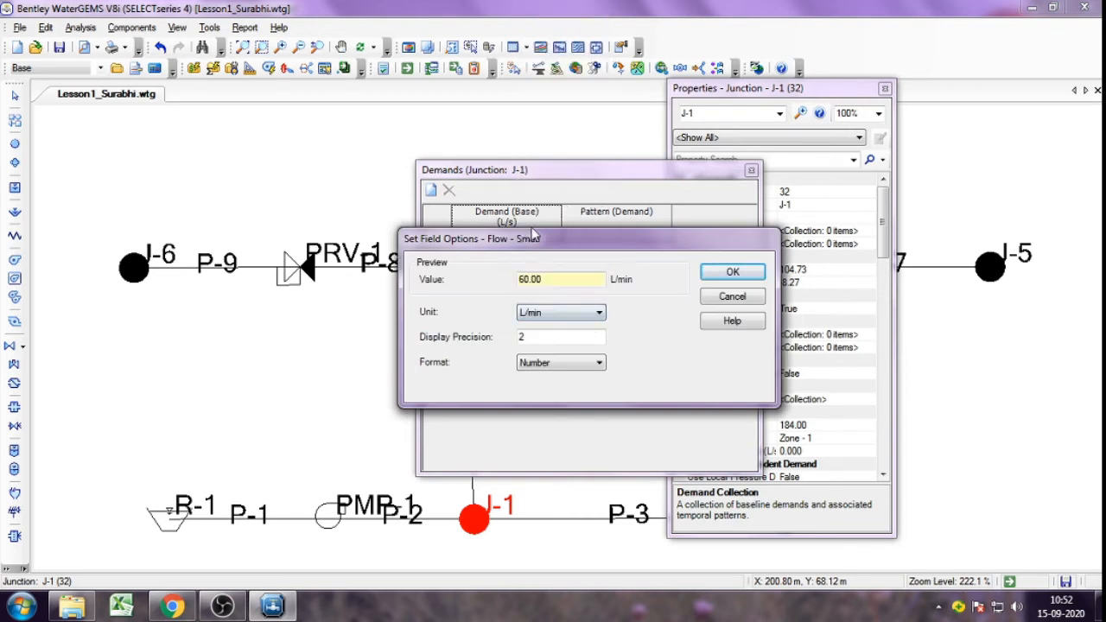
{"action": "left_click", "coordinate": [732, 274]}
Step: Enter a base demand of 38 L/min with the Fixed pattern for J-1, recheck the entry and close the junction's properties
{"action": "left_click", "coordinate": [521, 250]}
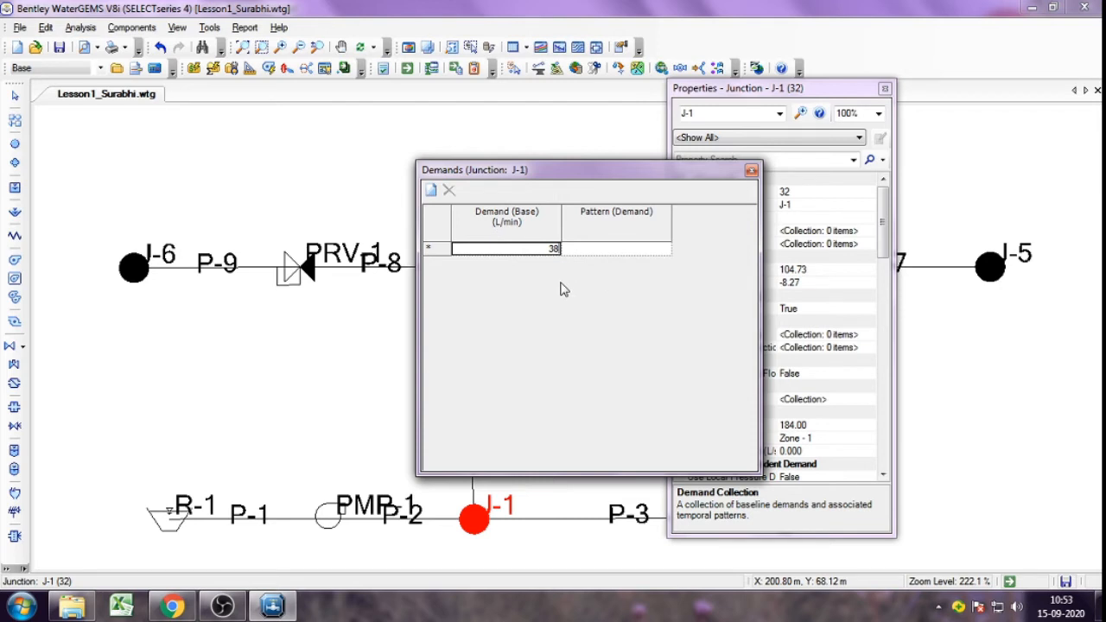
{"action": "left_click", "coordinate": [616, 250]}
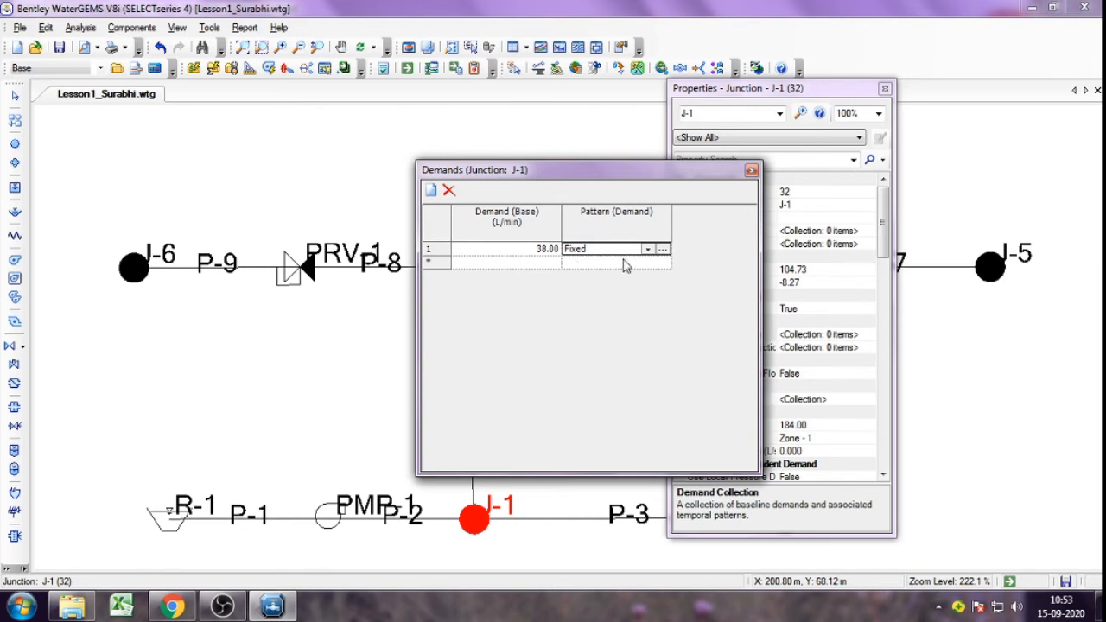
{"action": "left_click", "coordinate": [751, 170]}
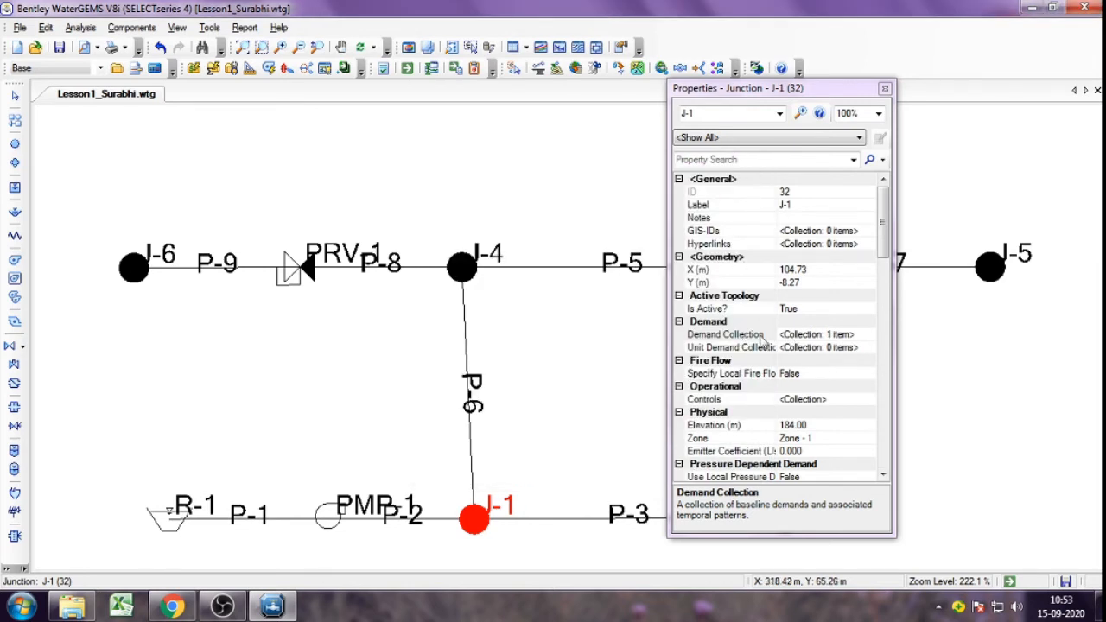
{"action": "left_click", "coordinate": [865, 336]}
{"action": "left_click", "coordinate": [868, 336]}
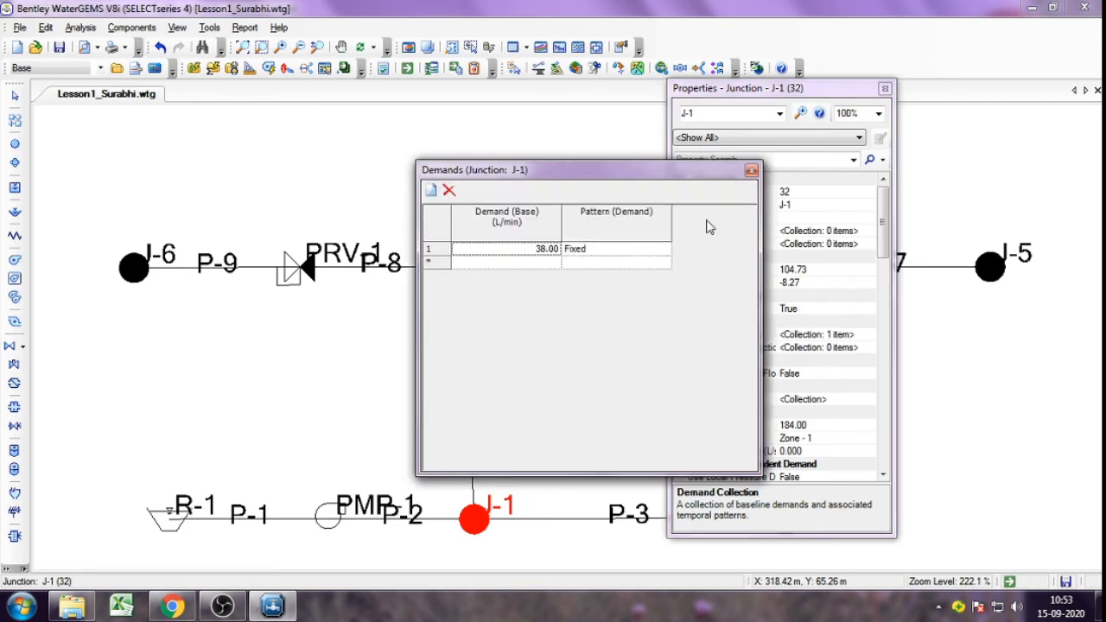
{"action": "left_click", "coordinate": [751, 170]}
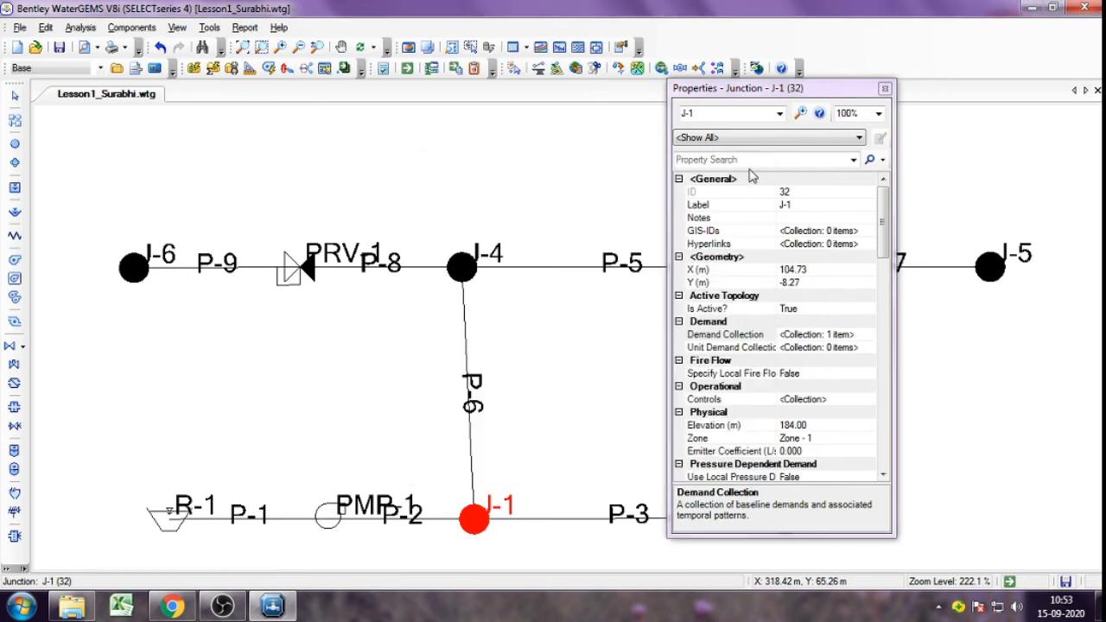
{"action": "left_click", "coordinate": [884, 88]}
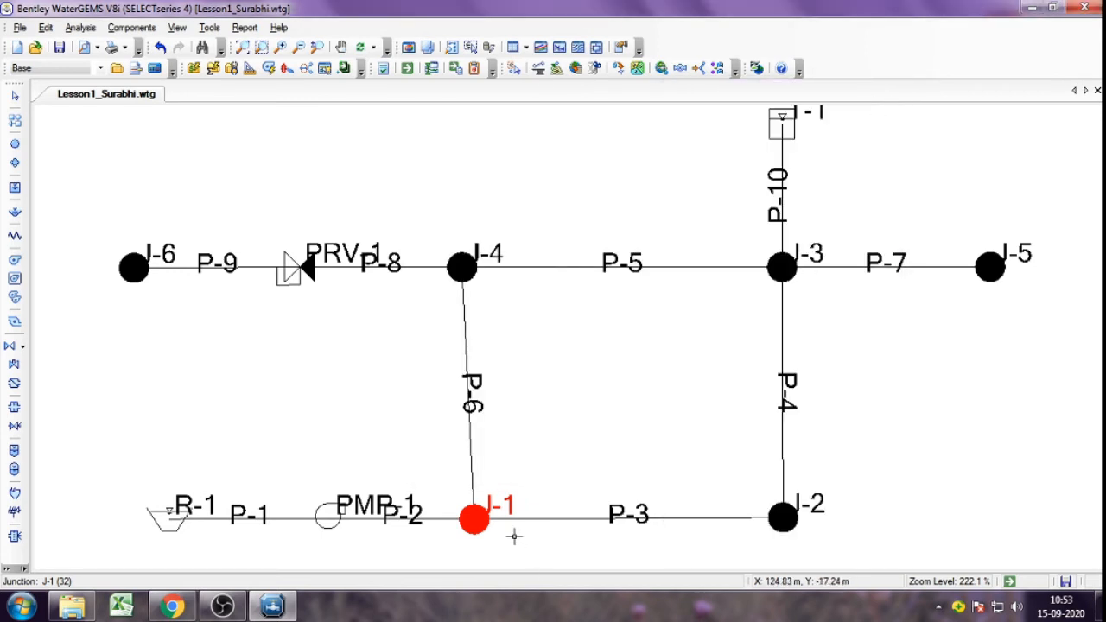
Step: Open the properties of junction J-2, set its elevation to 185 m and assign it to Zone - 1
{"action": "double_click", "coordinate": [783, 516]}
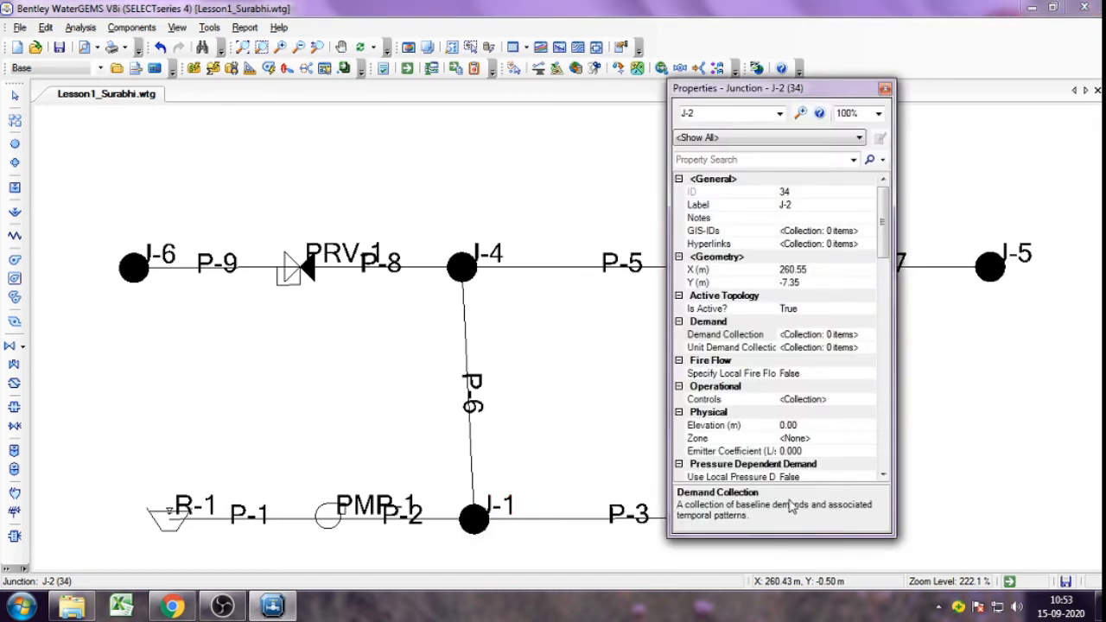
{"action": "left_click", "coordinate": [821, 426]}
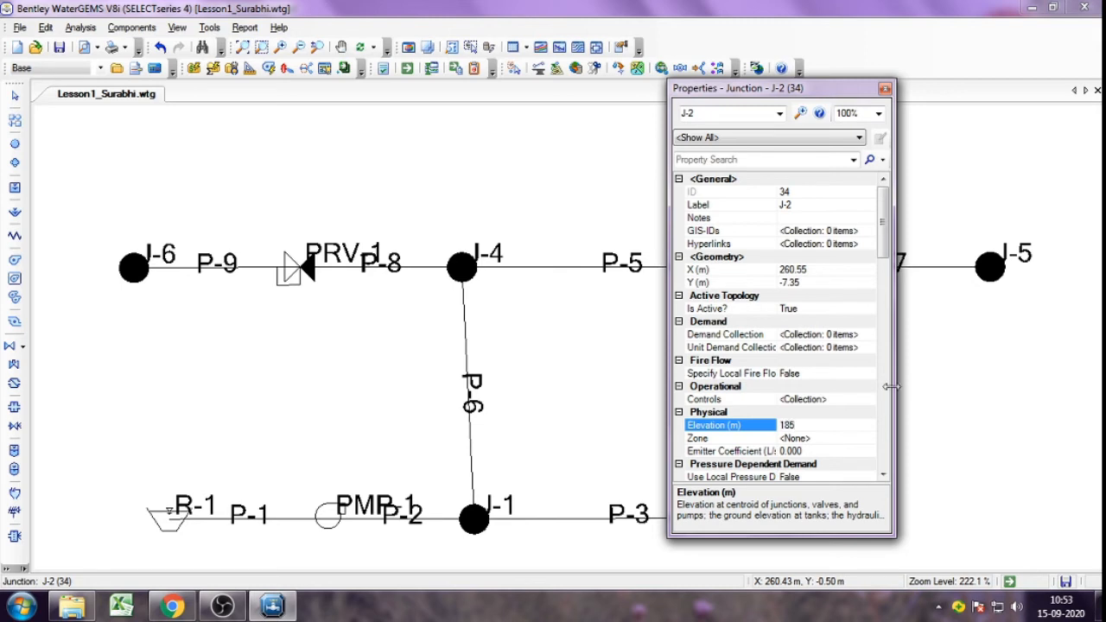
{"action": "left_click", "coordinate": [842, 438]}
{"action": "left_click", "coordinate": [868, 442]}
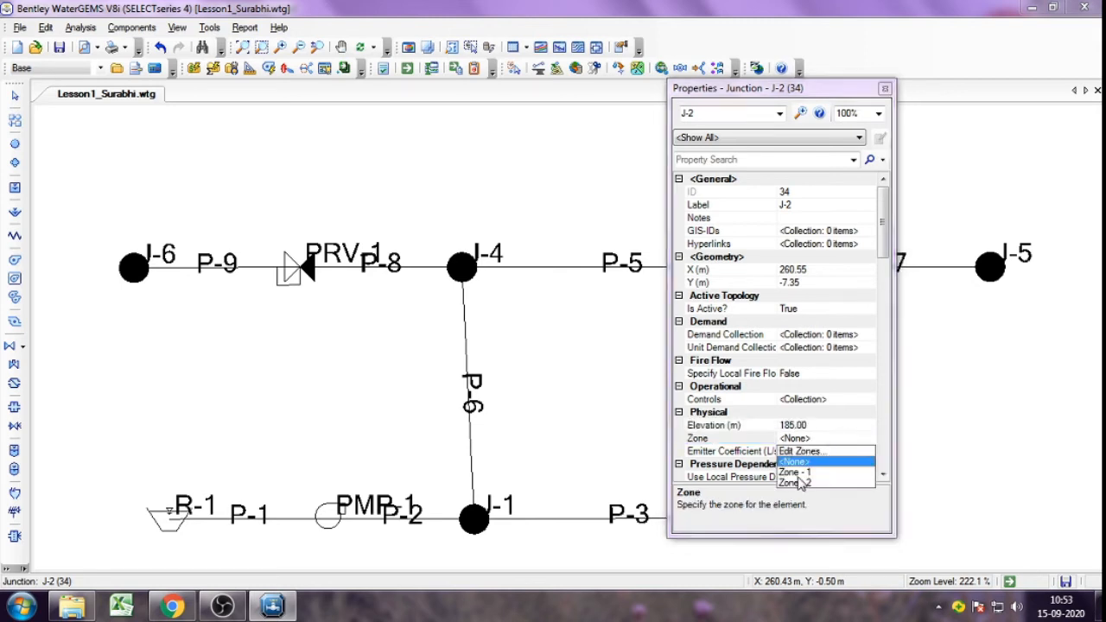
{"action": "left_click", "coordinate": [798, 481]}
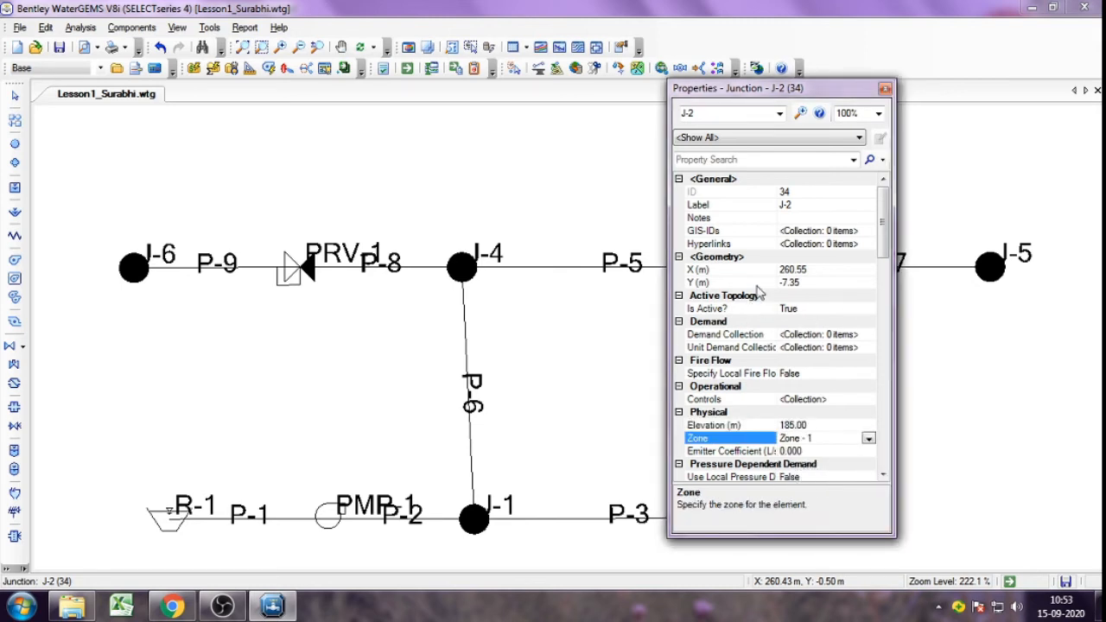
Step: Add a base demand of 31 L/min with the Fixed pattern to J-2 and close the junction's properties
{"action": "left_click", "coordinate": [867, 336]}
{"action": "left_click", "coordinate": [868, 336]}
{"action": "left_click", "coordinate": [492, 247]}
{"action": "type", "text": "3"}
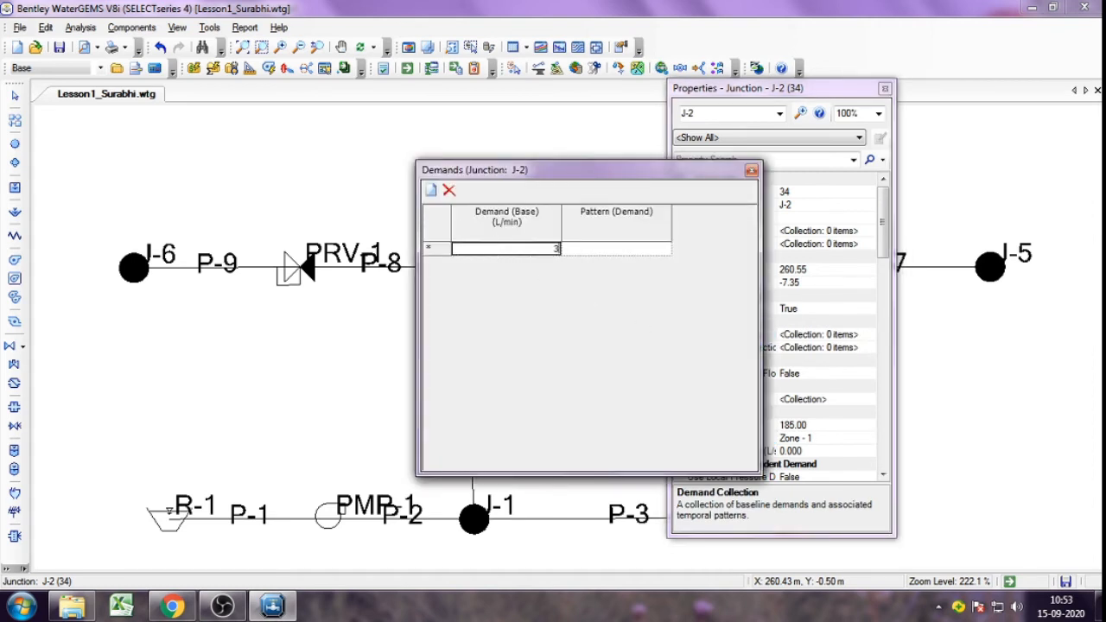
{"action": "type", "text": "1"}
{"action": "left_click", "coordinate": [618, 251]}
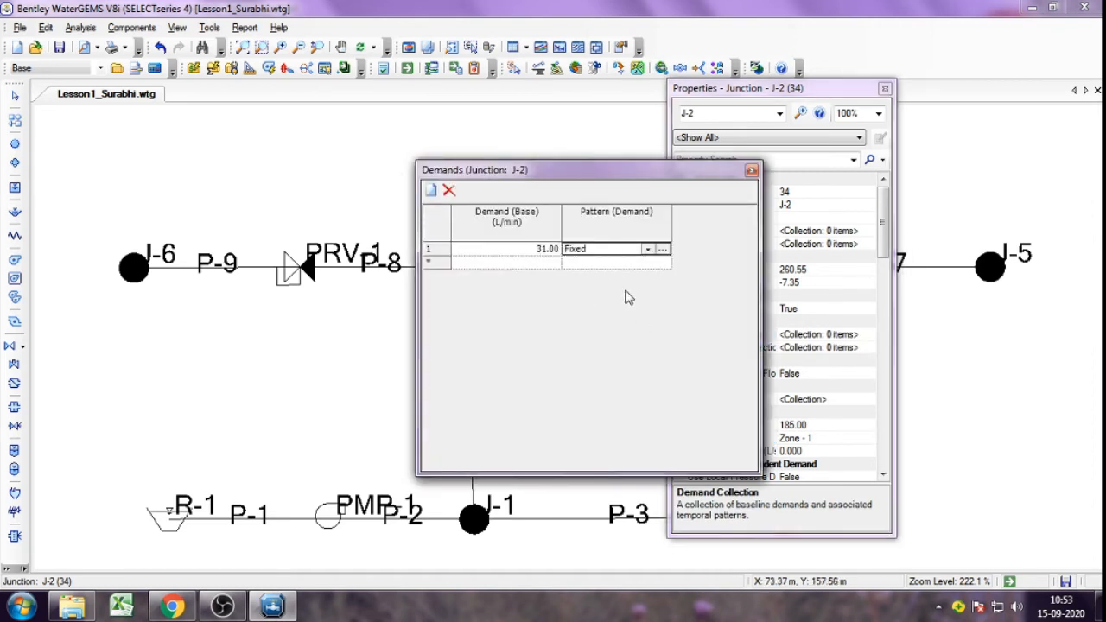
{"action": "left_click", "coordinate": [751, 170]}
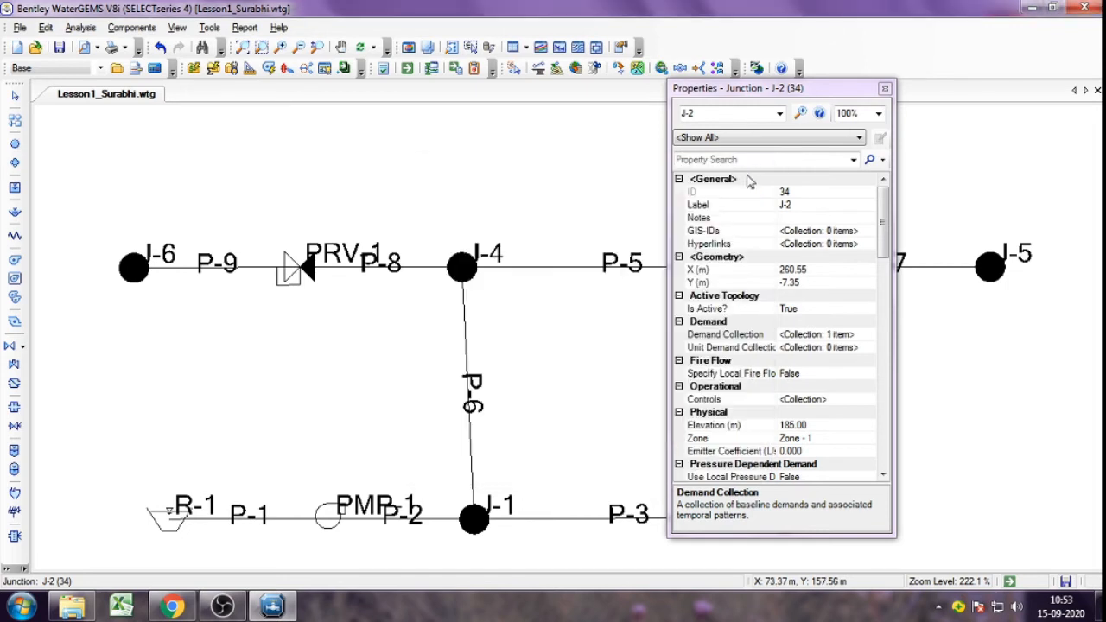
{"action": "left_click", "coordinate": [884, 88]}
Step: Open the properties of junction J-3, set its elevation to 184 m and assign it to Zone - 1
{"action": "double_click", "coordinate": [778, 266]}
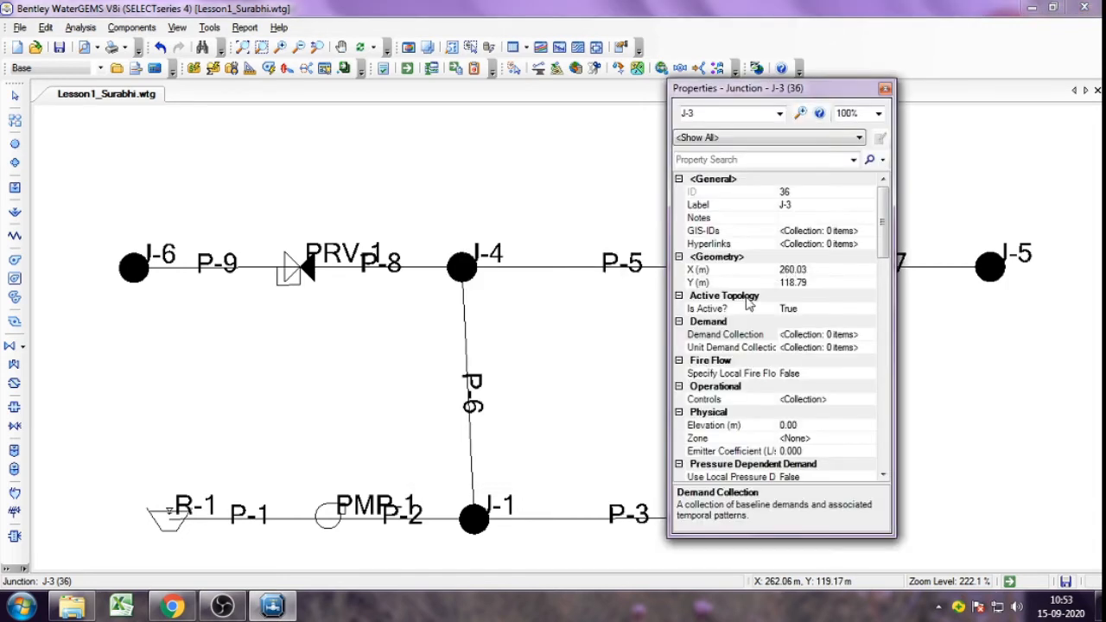
{"action": "left_click", "coordinate": [809, 424]}
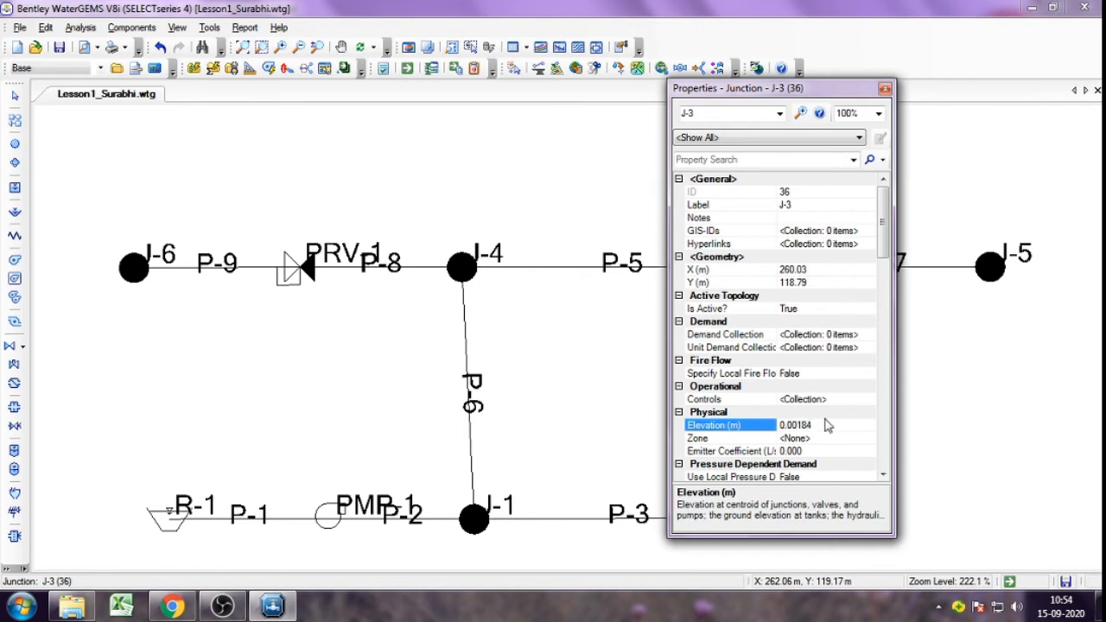
{"action": "left_click_drag", "start_coordinate": [825, 424], "coordinate": [761, 437]}
{"action": "type", "text": "184"}
{"action": "left_click", "coordinate": [829, 438]}
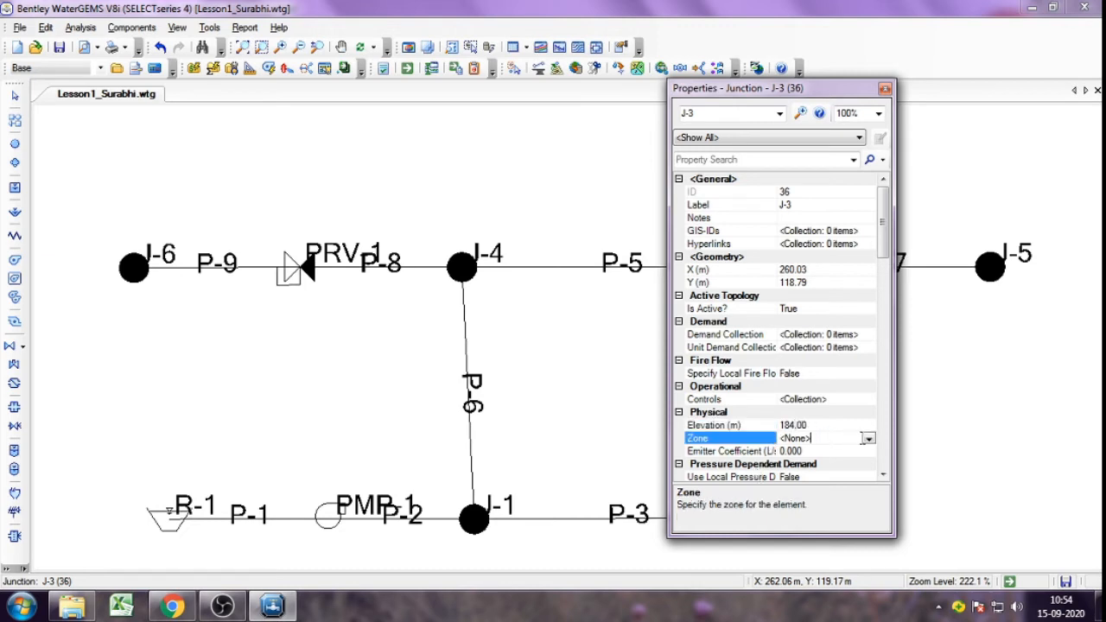
{"action": "left_click", "coordinate": [871, 438]}
{"action": "left_click", "coordinate": [803, 472]}
Step: Add a base demand of 34 L/min to junction J-3 and close the junction's properties
{"action": "left_click", "coordinate": [861, 335]}
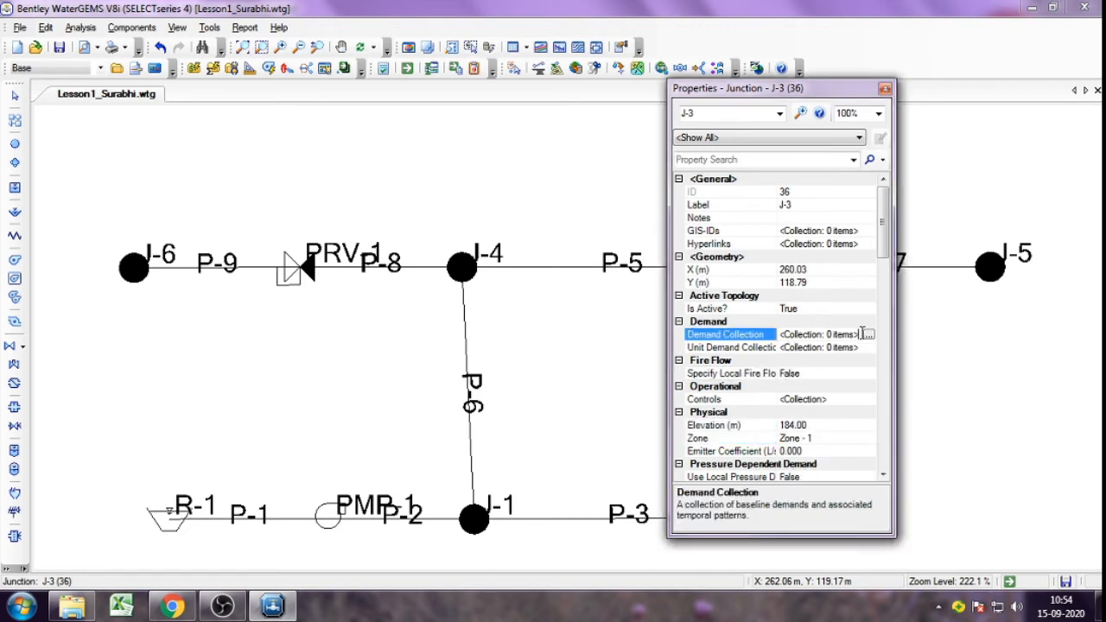
{"action": "left_click", "coordinate": [867, 335]}
{"action": "left_click", "coordinate": [485, 250]}
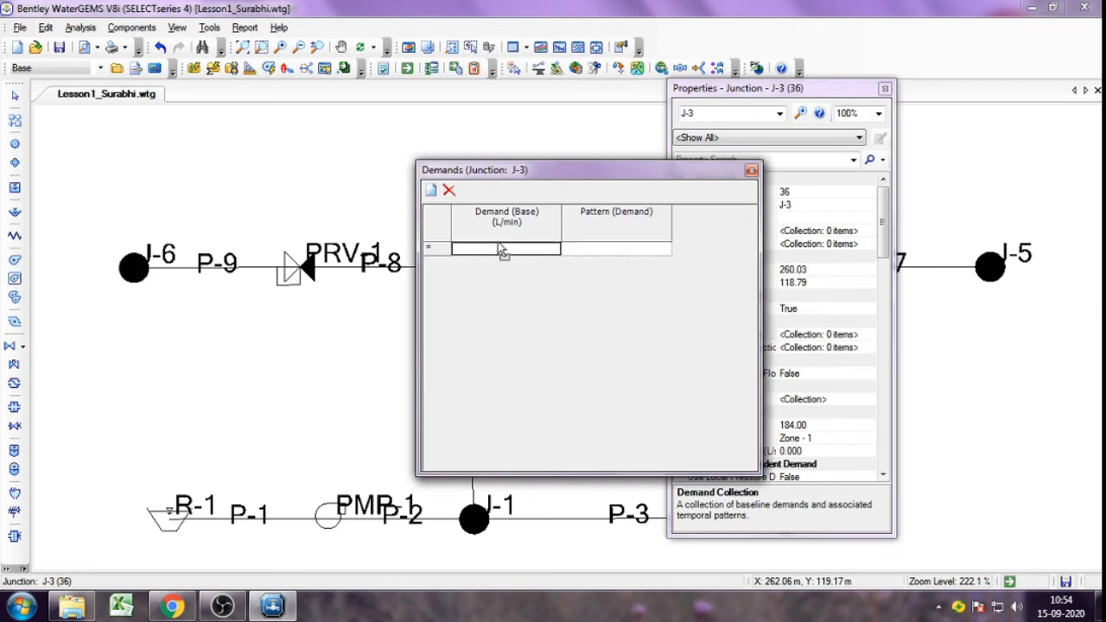
{"action": "type", "text": "34"}
{"action": "left_click", "coordinate": [642, 247]}
{"action": "left_click", "coordinate": [750, 171]}
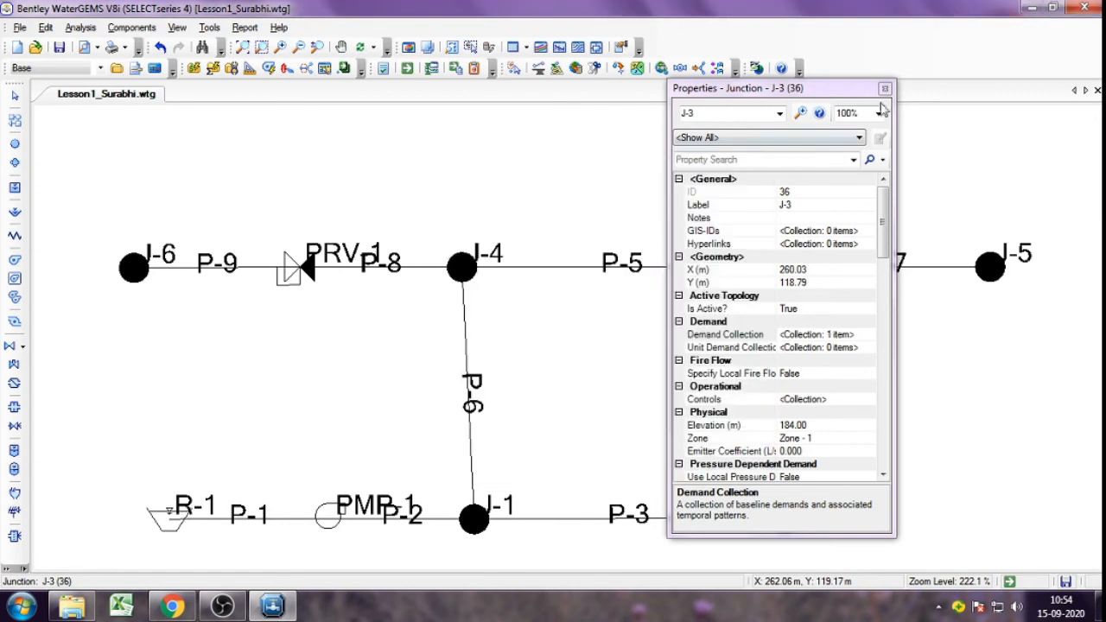
{"action": "left_click", "coordinate": [884, 88]}
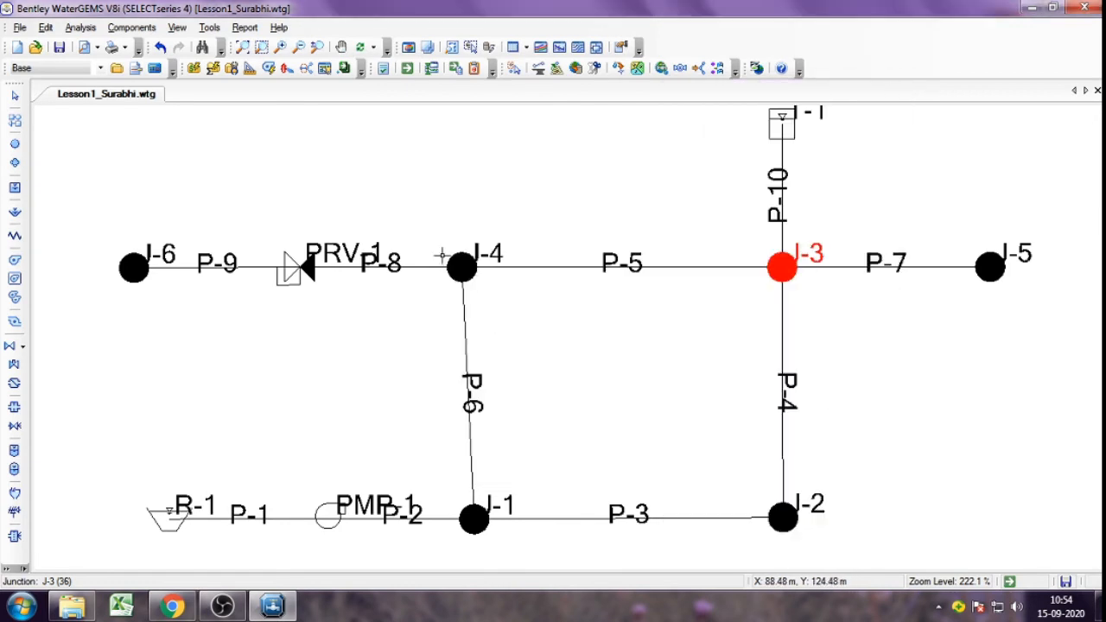
Step: Open the properties of junction J-4, set its elevation to 183 m and assign it to Zone - 1
{"action": "double_click", "coordinate": [461, 266]}
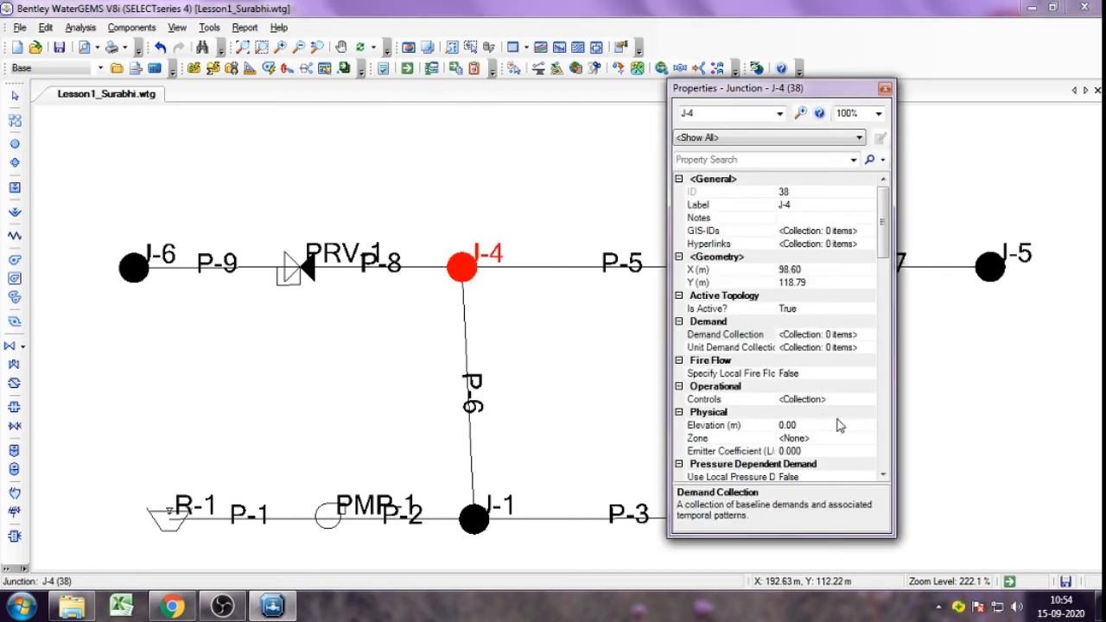
{"action": "left_click", "coordinate": [814, 424]}
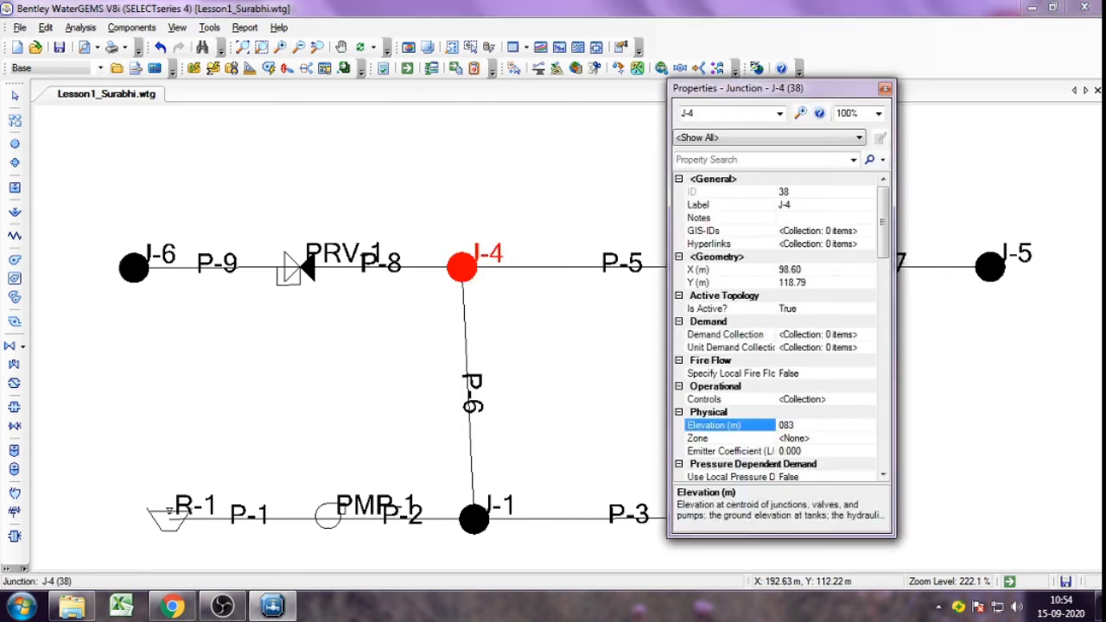
{"action": "key", "text": "Return"}
{"action": "left_click_drag", "start_coordinate": [814, 425], "coordinate": [743, 385]}
{"action": "type", "text": "183"}
{"action": "left_click", "coordinate": [821, 439]}
{"action": "left_click", "coordinate": [867, 439]}
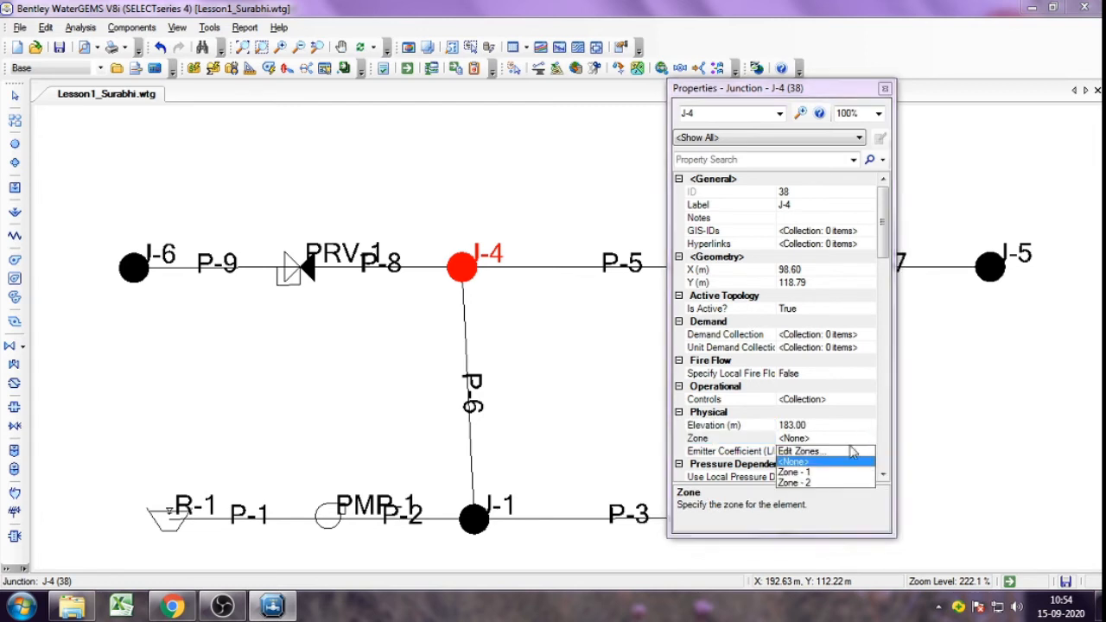
{"action": "left_click", "coordinate": [799, 472]}
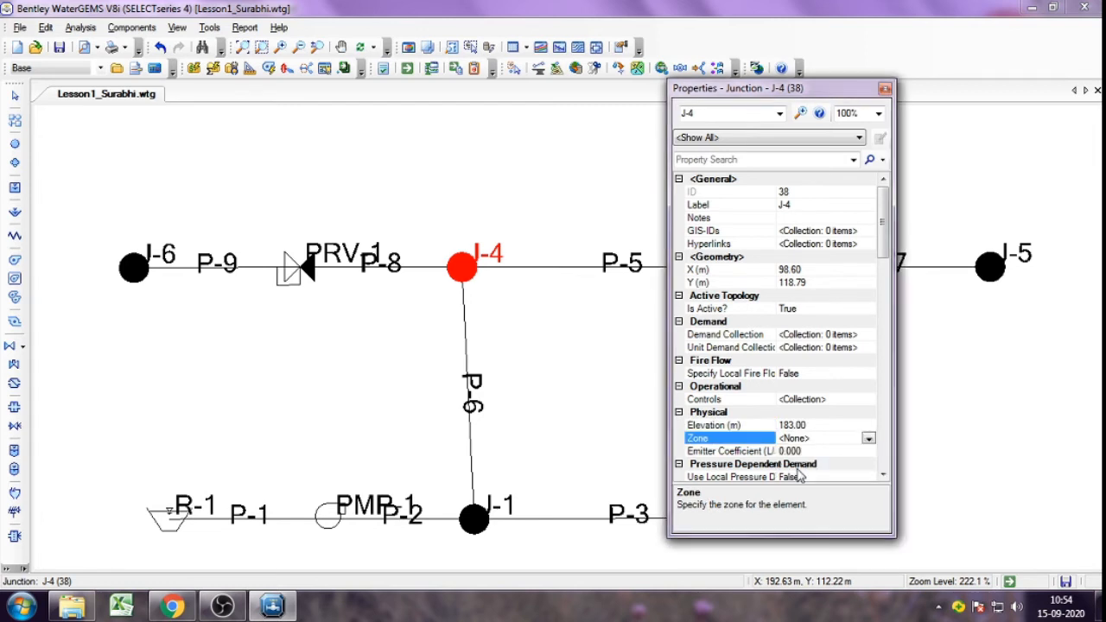
Step: Add a base demand of 38 L/min with the Fixed pattern to J-4 and close the junction's properties
{"action": "left_click", "coordinate": [868, 335]}
{"action": "left_click", "coordinate": [871, 335]}
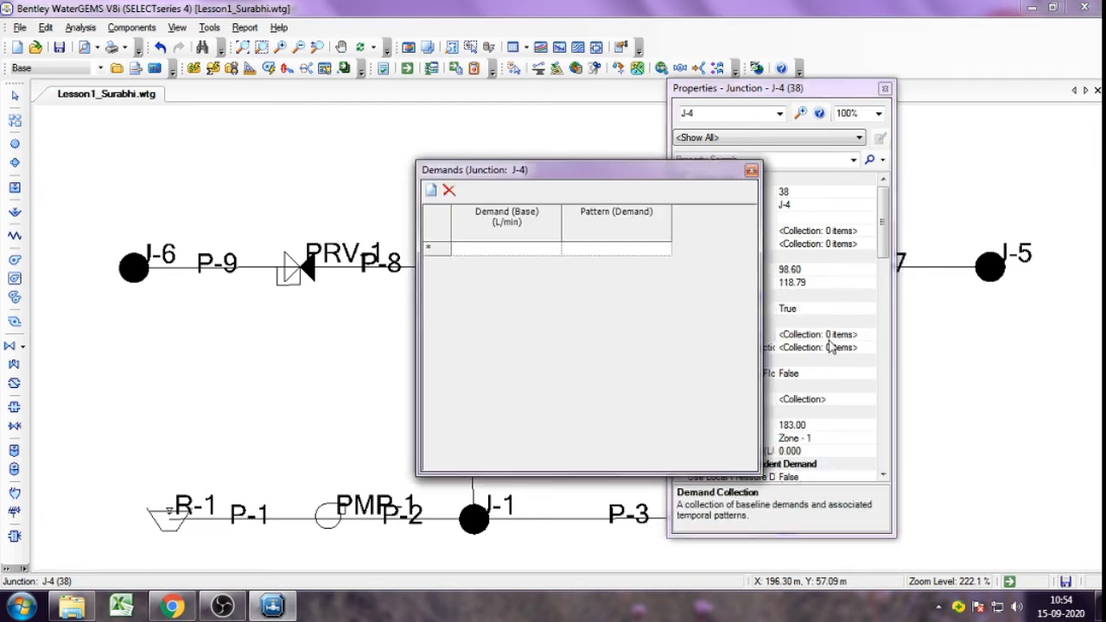
{"action": "left_click", "coordinate": [489, 247]}
{"action": "type", "text": "38"}
{"action": "left_click", "coordinate": [566, 250]}
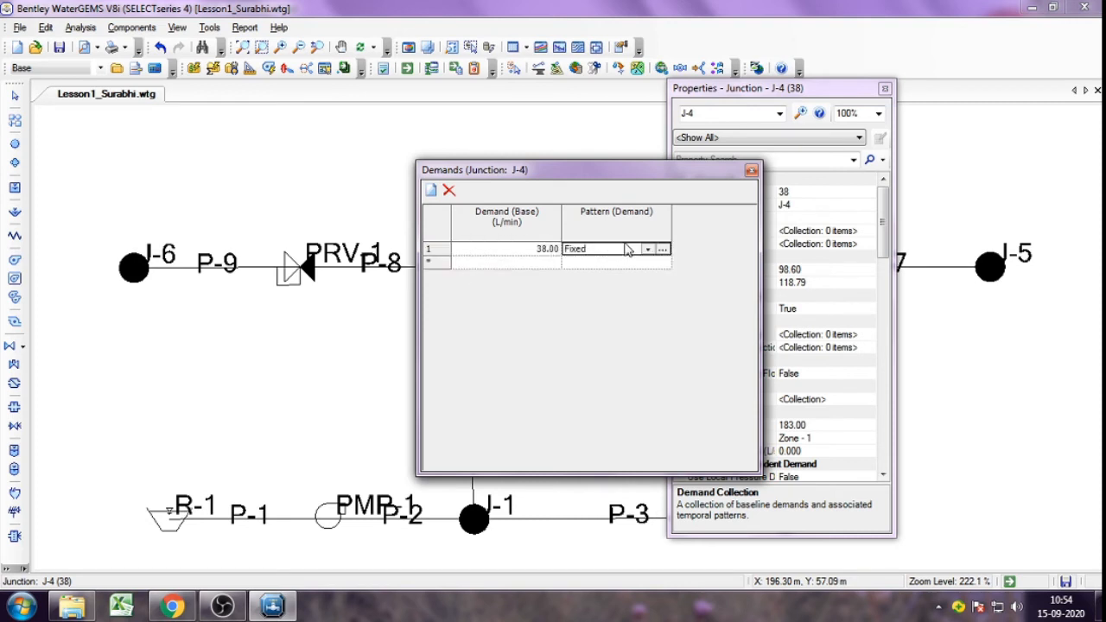
{"action": "left_click", "coordinate": [750, 171]}
{"action": "left_click", "coordinate": [884, 88]}
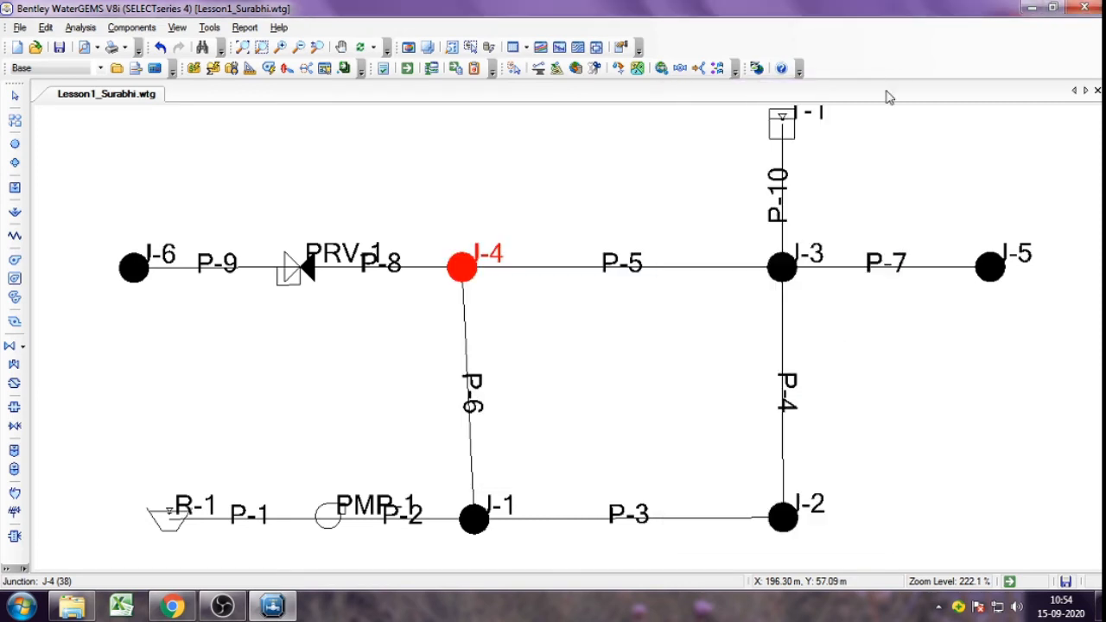
Step: Open the properties of junction J-5, set its elevation to 185.5 m and assign it to Zone - 1
{"action": "double_click", "coordinate": [991, 268]}
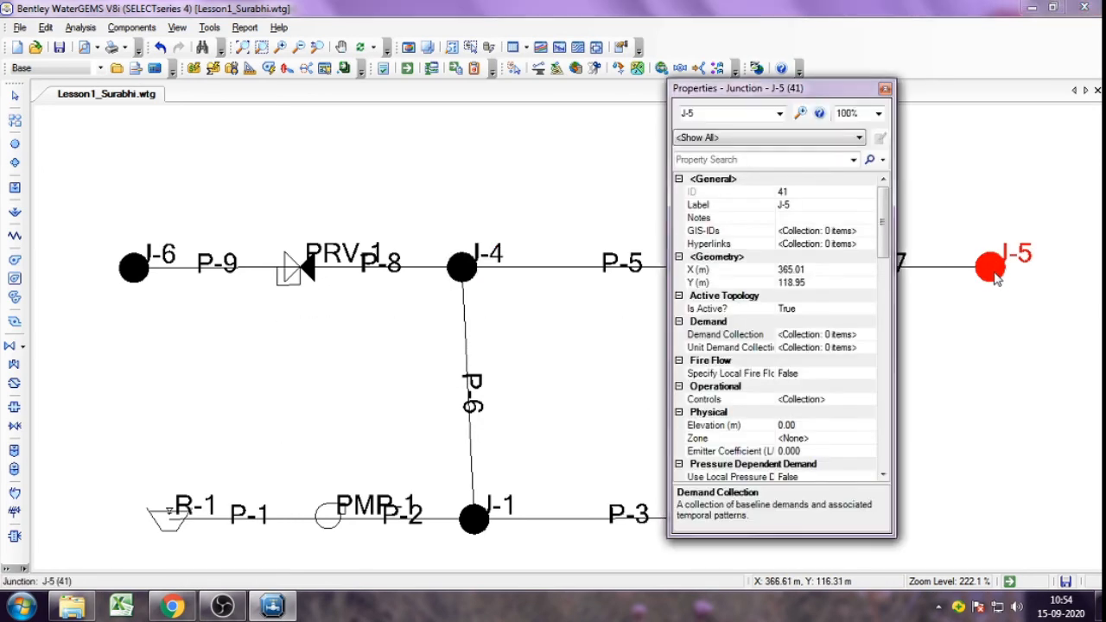
{"action": "left_click", "coordinate": [819, 425]}
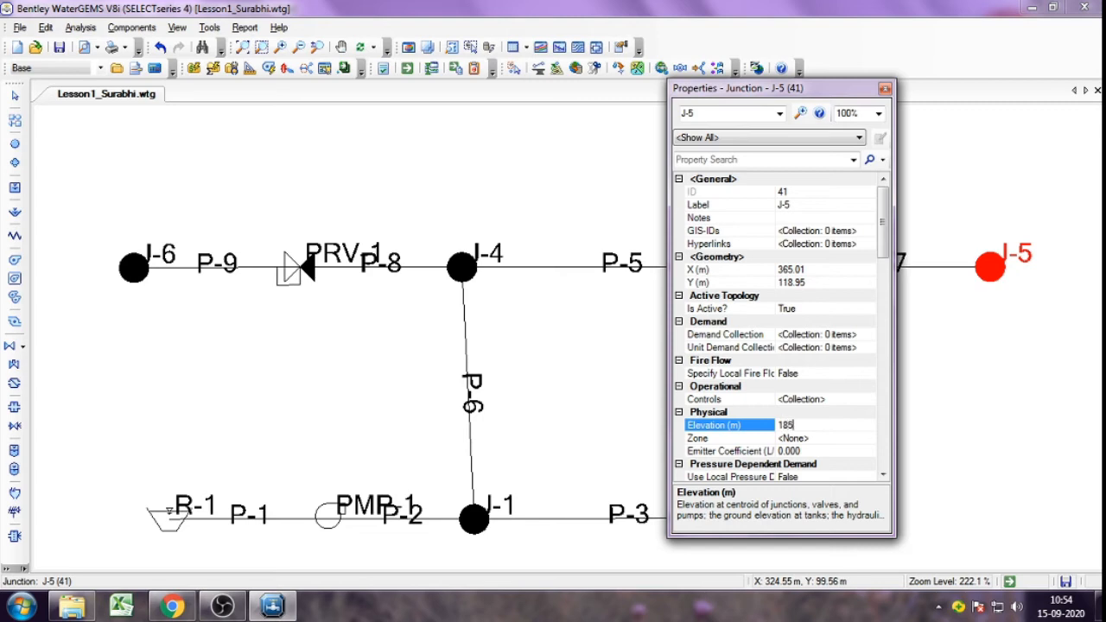
{"action": "type", "text": "185.5"}
{"action": "left_click", "coordinate": [835, 444]}
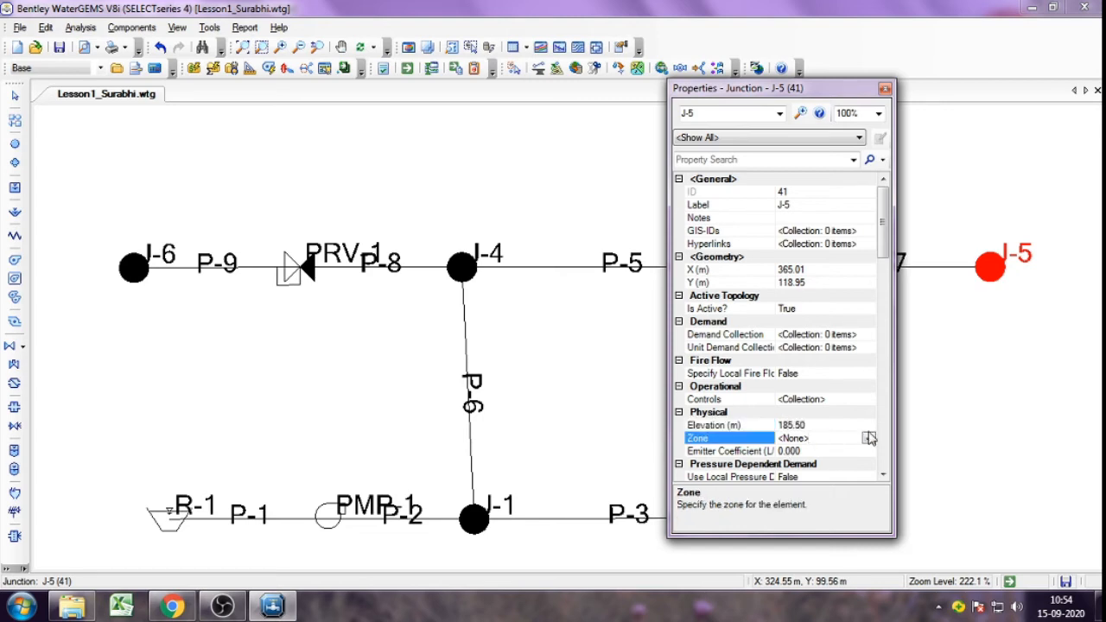
{"action": "left_click", "coordinate": [868, 439]}
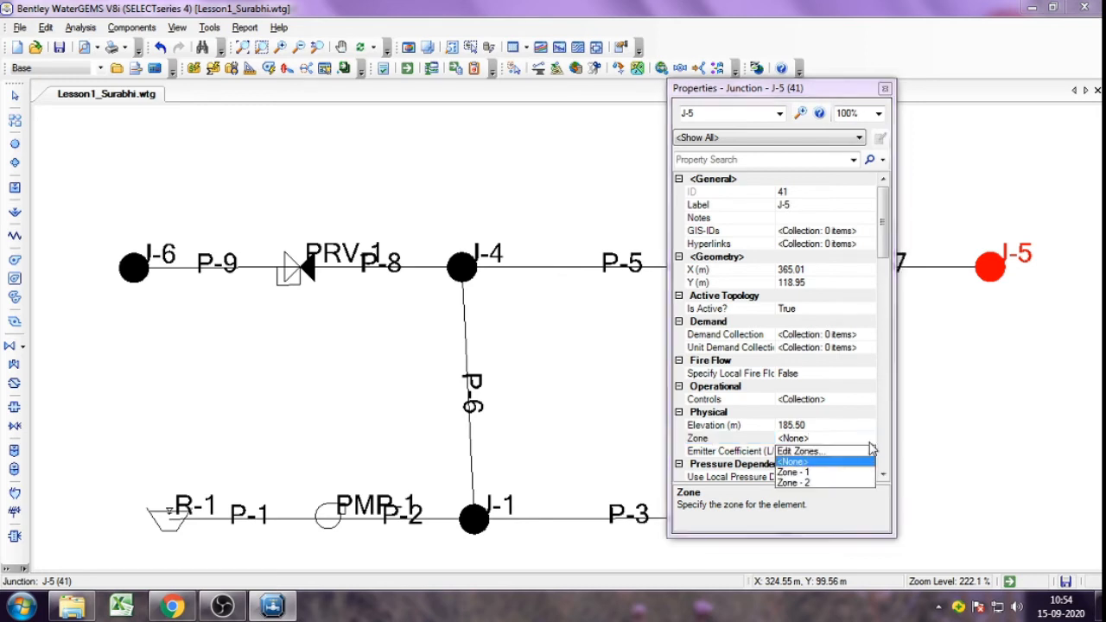
{"action": "left_click", "coordinate": [807, 480]}
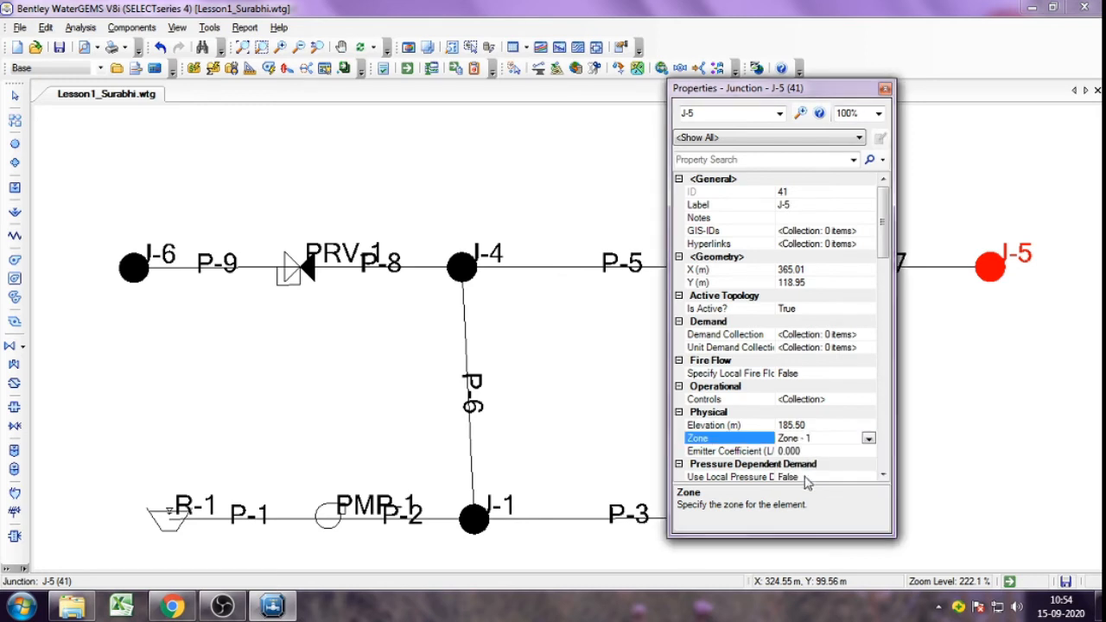
Step: Add a base demand of 350 L/min with the Fixed pattern to J-5 and close the junction's properties
{"action": "left_click", "coordinate": [843, 347]}
{"action": "left_click", "coordinate": [864, 335]}
{"action": "left_click", "coordinate": [868, 335]}
{"action": "left_click", "coordinate": [528, 250]}
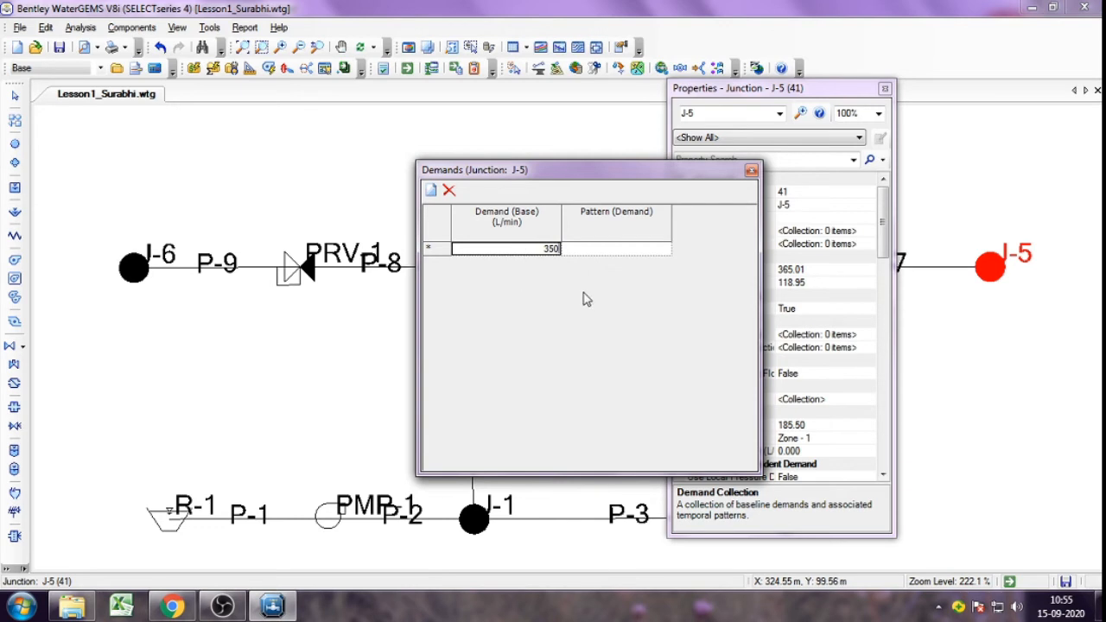
{"action": "key", "text": "Tab"}
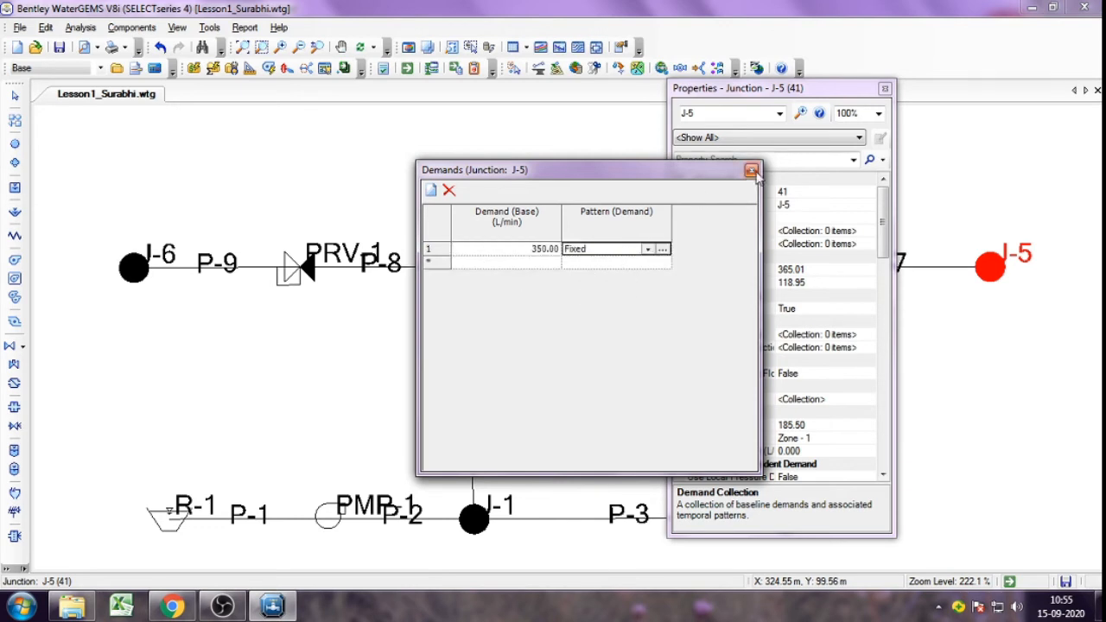
{"action": "left_click", "coordinate": [751, 172]}
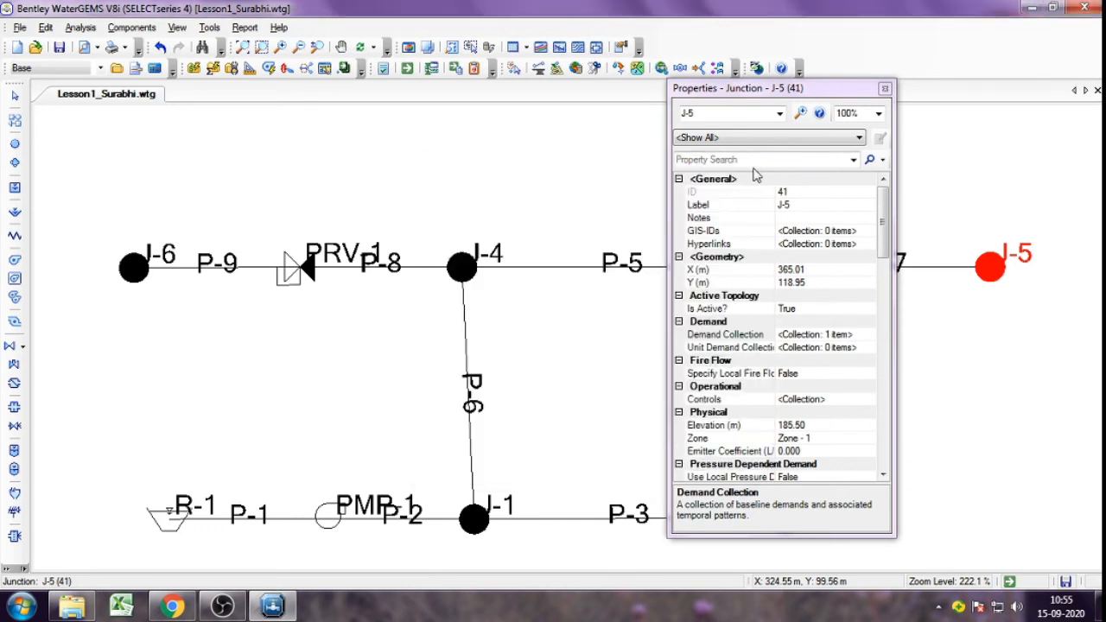
{"action": "left_click", "coordinate": [885, 88]}
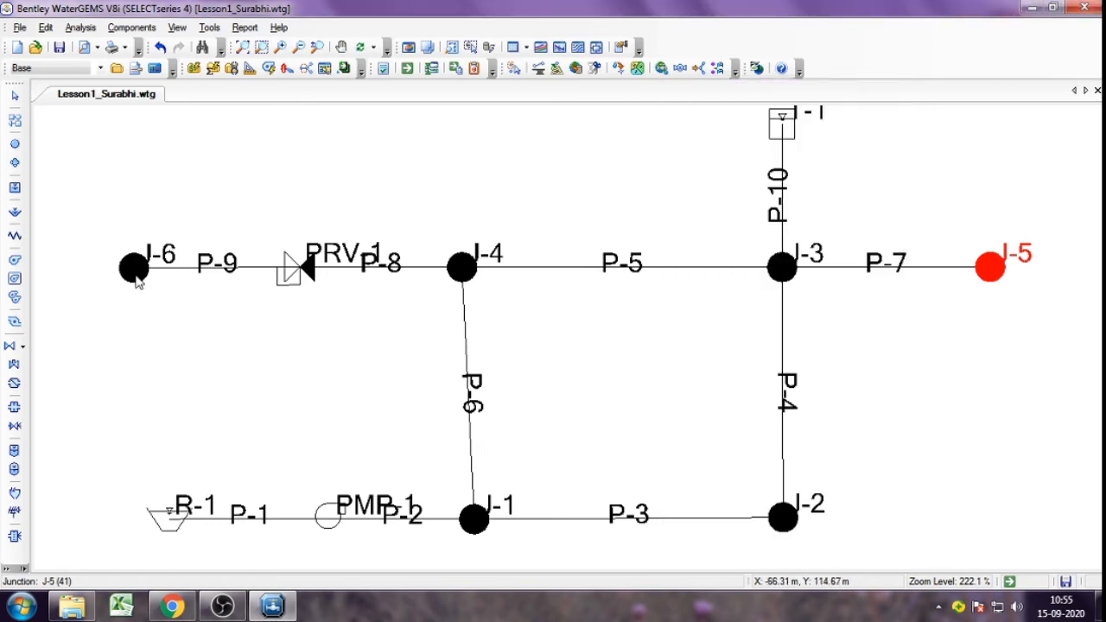
Step: Open the properties of junction J-6, set its elevation to 165 m and assign it to Zone - 2
{"action": "double_click", "coordinate": [134, 269]}
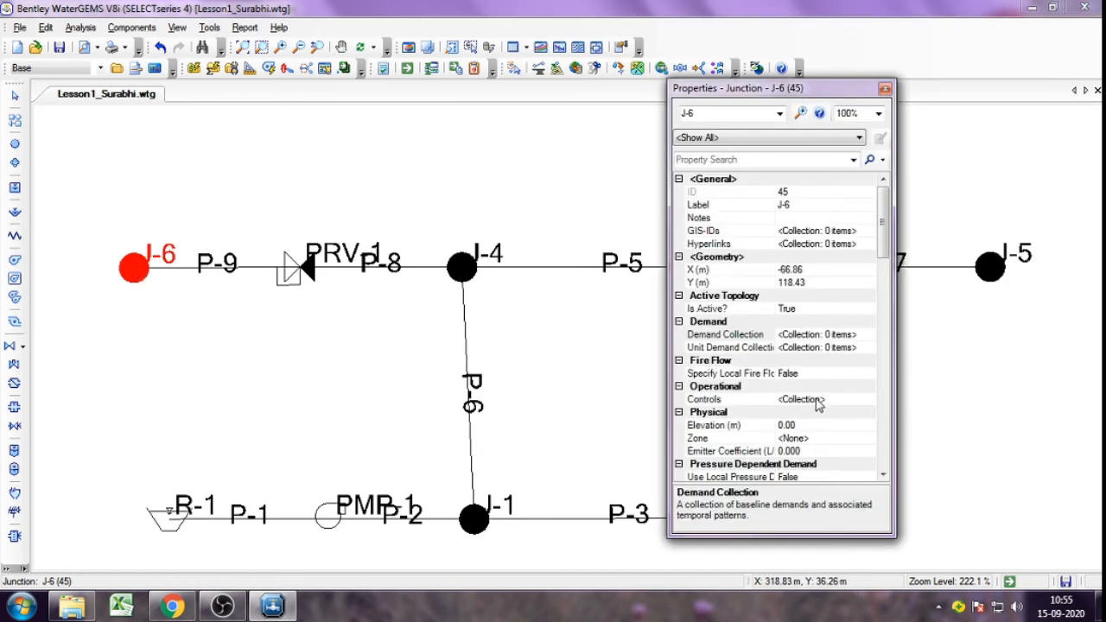
{"action": "left_click", "coordinate": [825, 424]}
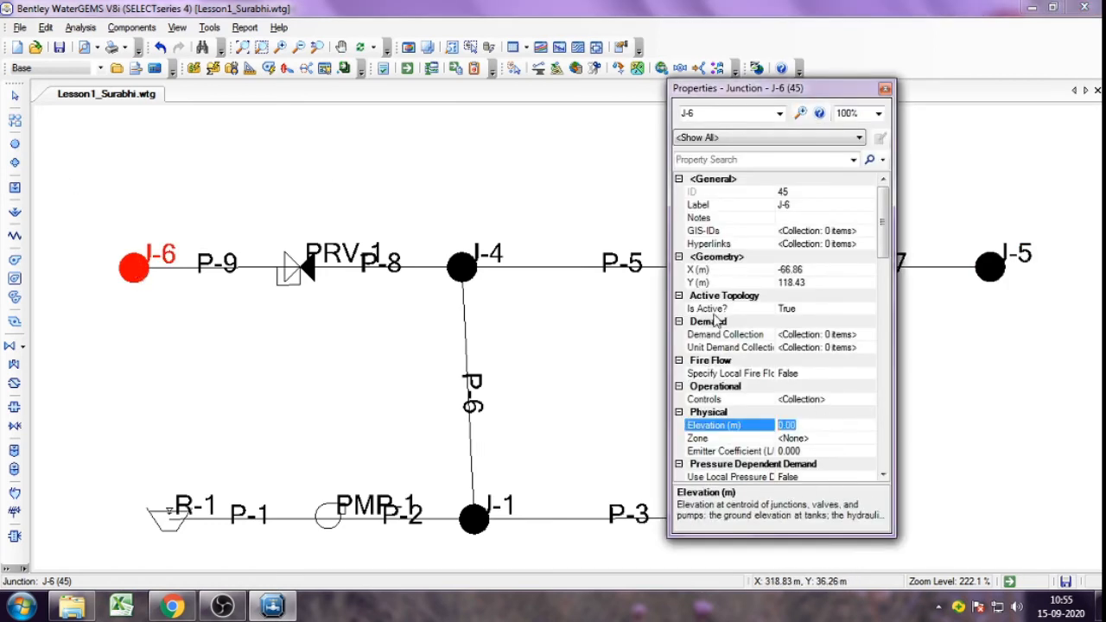
{"action": "type", "text": "165"}
{"action": "left_click", "coordinate": [822, 438]}
{"action": "left_click", "coordinate": [868, 442]}
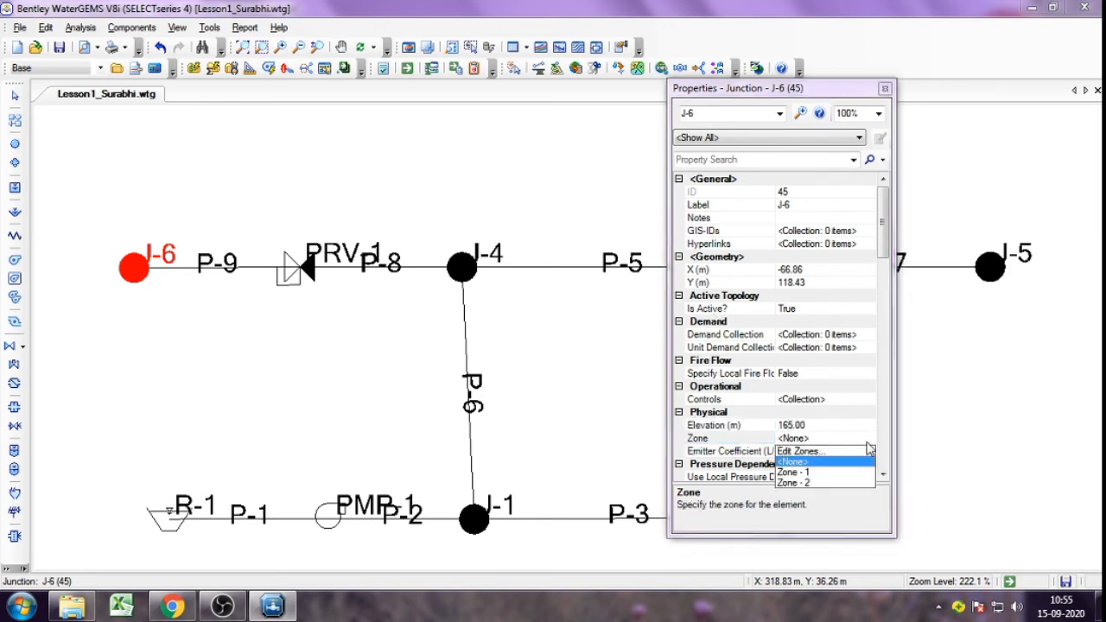
{"action": "left_click", "coordinate": [787, 482]}
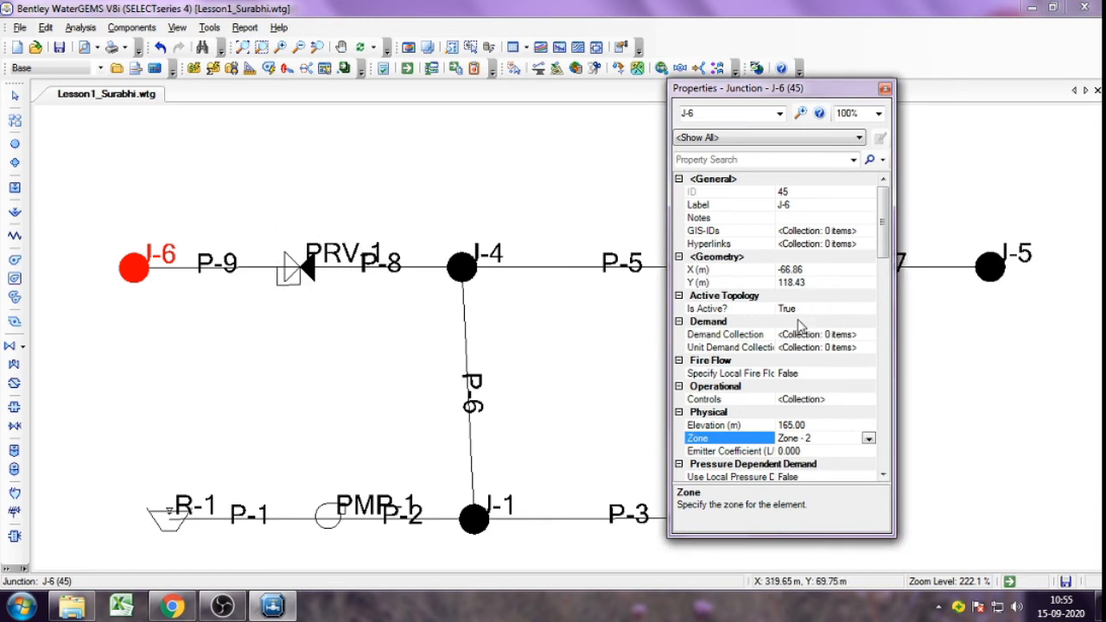
Step: Add a base demand of 356 L/min with the Fixed pattern to J-6 and close the junction's properties
{"action": "left_click", "coordinate": [864, 337]}
{"action": "left_click", "coordinate": [868, 335]}
{"action": "left_click", "coordinate": [513, 249]}
{"action": "type", "text": "356"}
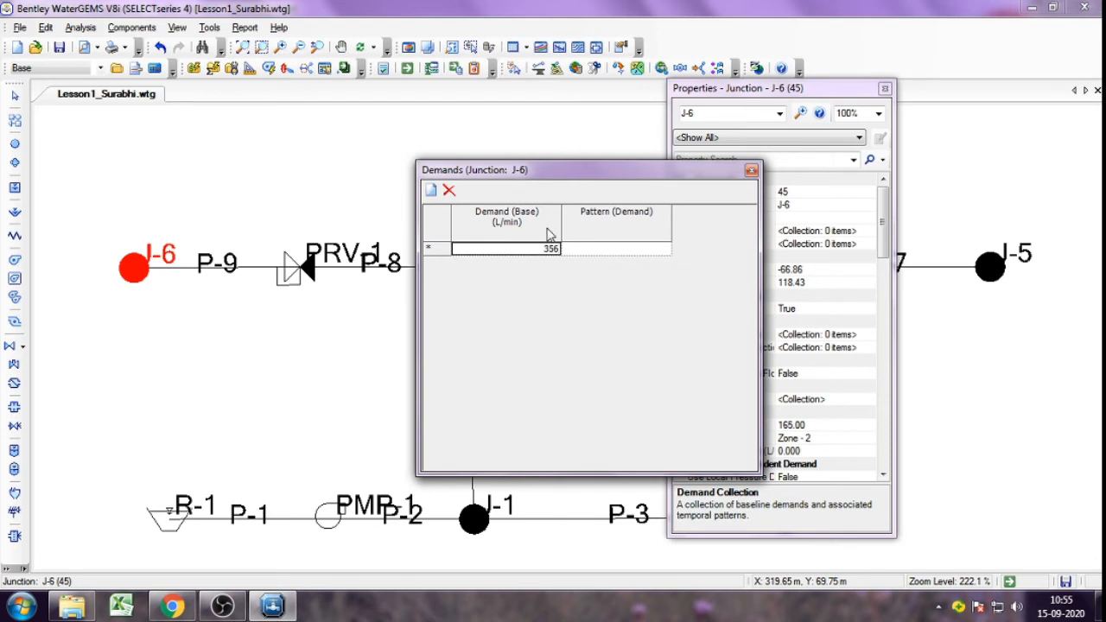
{"action": "left_click", "coordinate": [628, 254]}
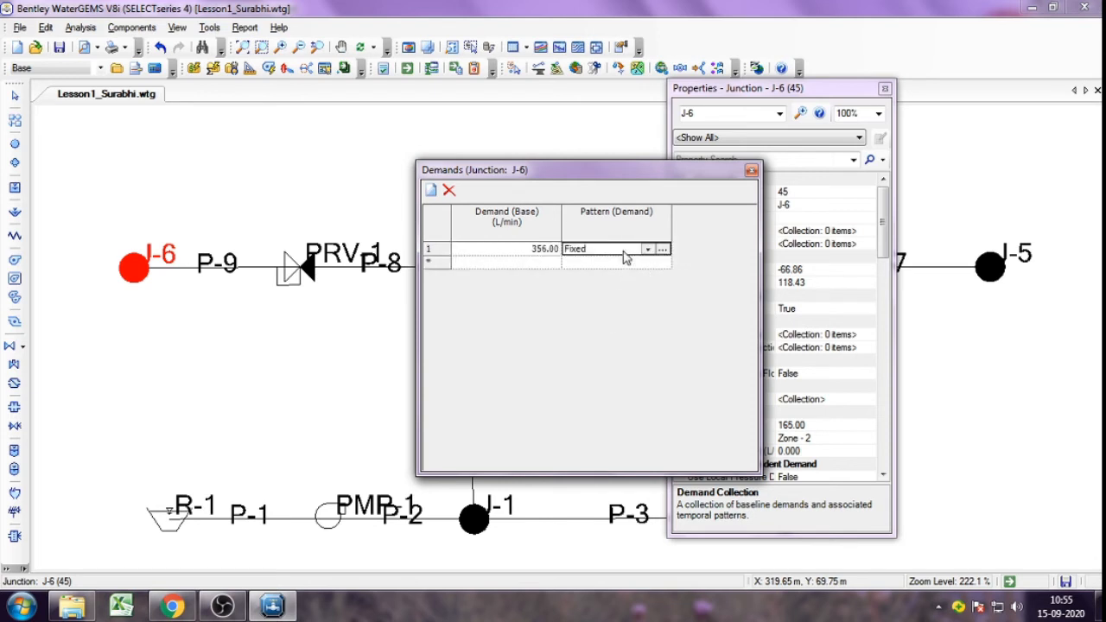
{"action": "left_click", "coordinate": [750, 171]}
{"action": "left_click", "coordinate": [884, 89]}
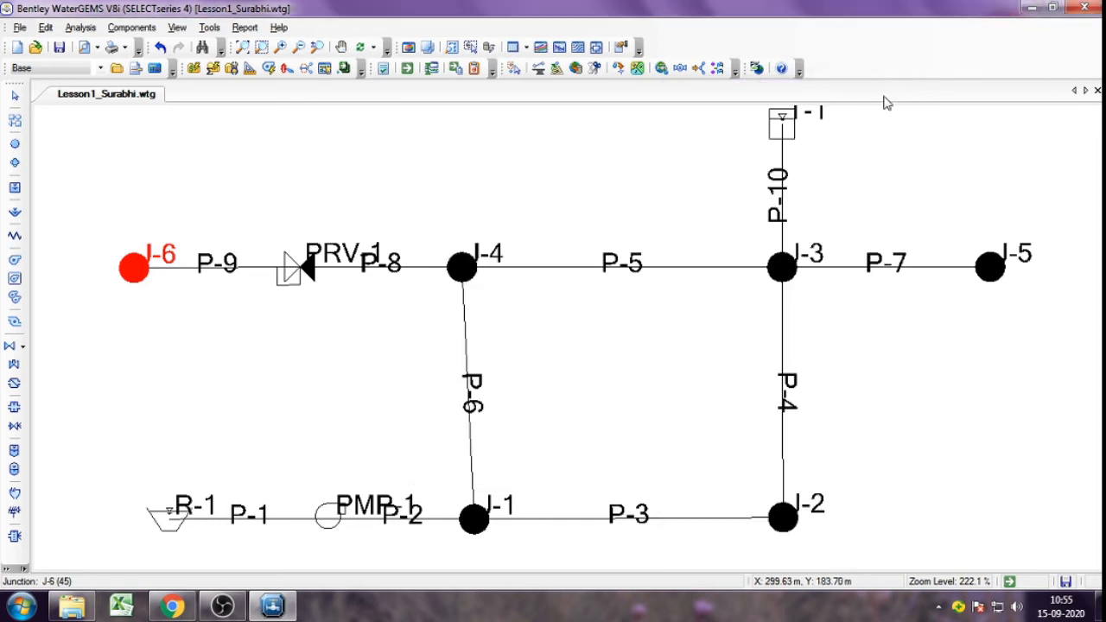
Step: Open the predefined Junction Table among the FlexTables and widen its Demand Collection column
{"action": "scroll", "coordinate": [943, 431], "scroll_direction": "down", "scroll_amount": 1}
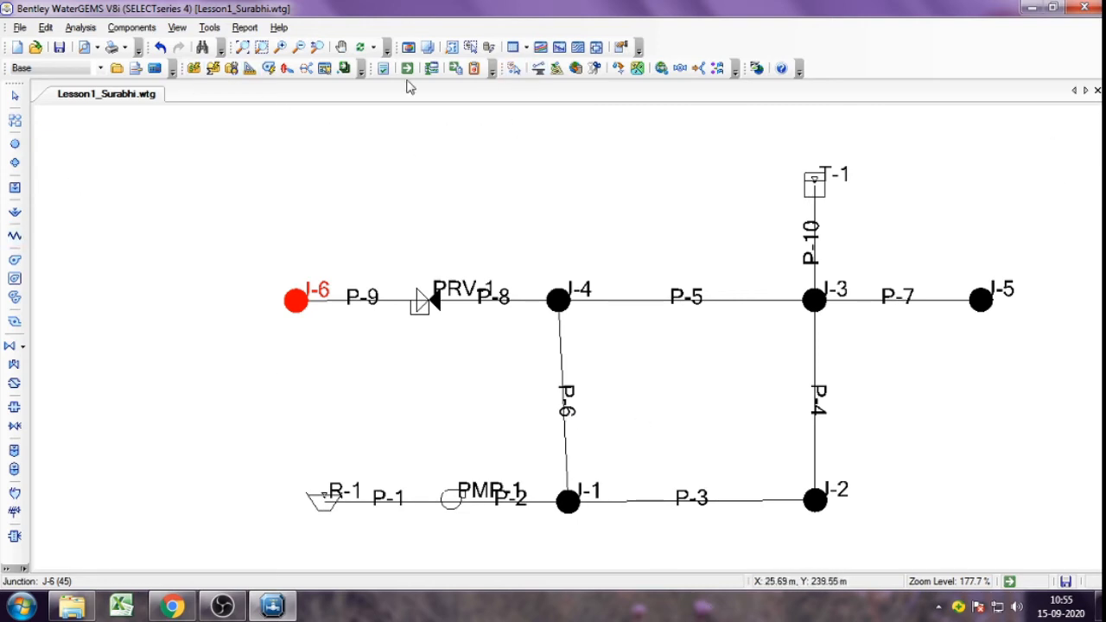
{"action": "left_click", "coordinate": [511, 48]}
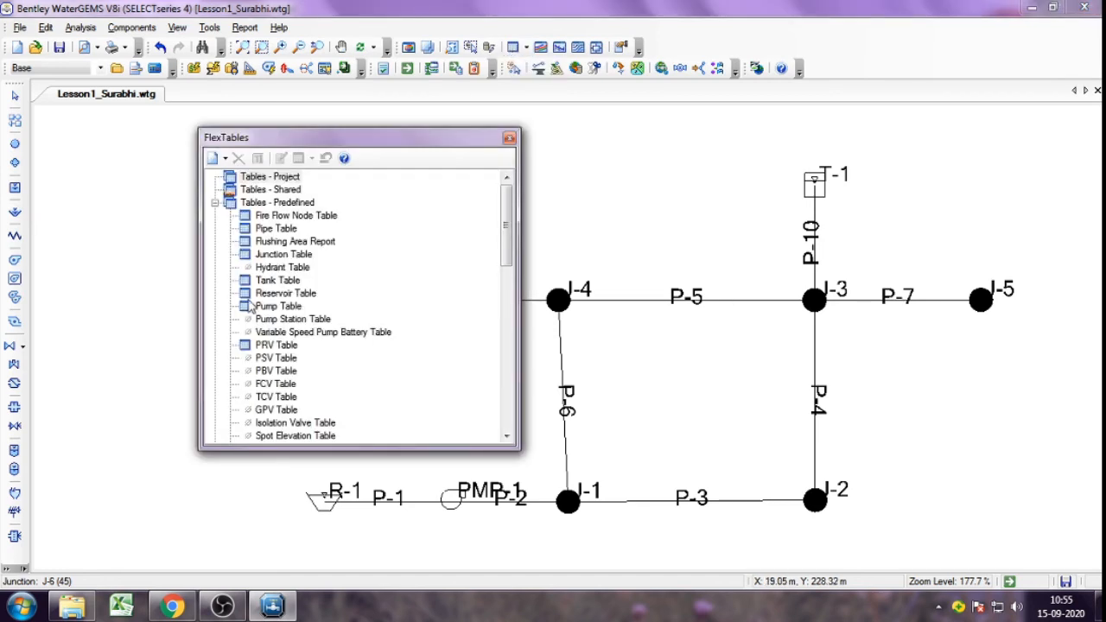
{"action": "left_click", "coordinate": [278, 257]}
{"action": "double_click", "coordinate": [278, 257]}
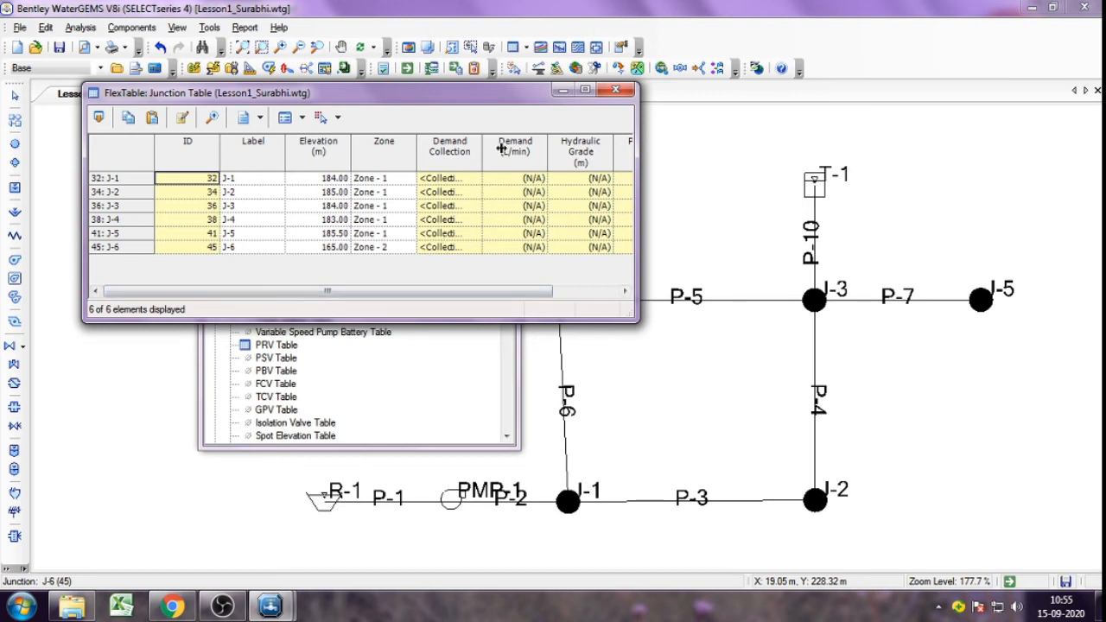
{"action": "left_click_drag", "start_coordinate": [481, 149], "coordinate": [562, 148]}
Step: Check J-1's demand collection from the junction table, close it and review the table's remaining columns
{"action": "left_click", "coordinate": [502, 180]}
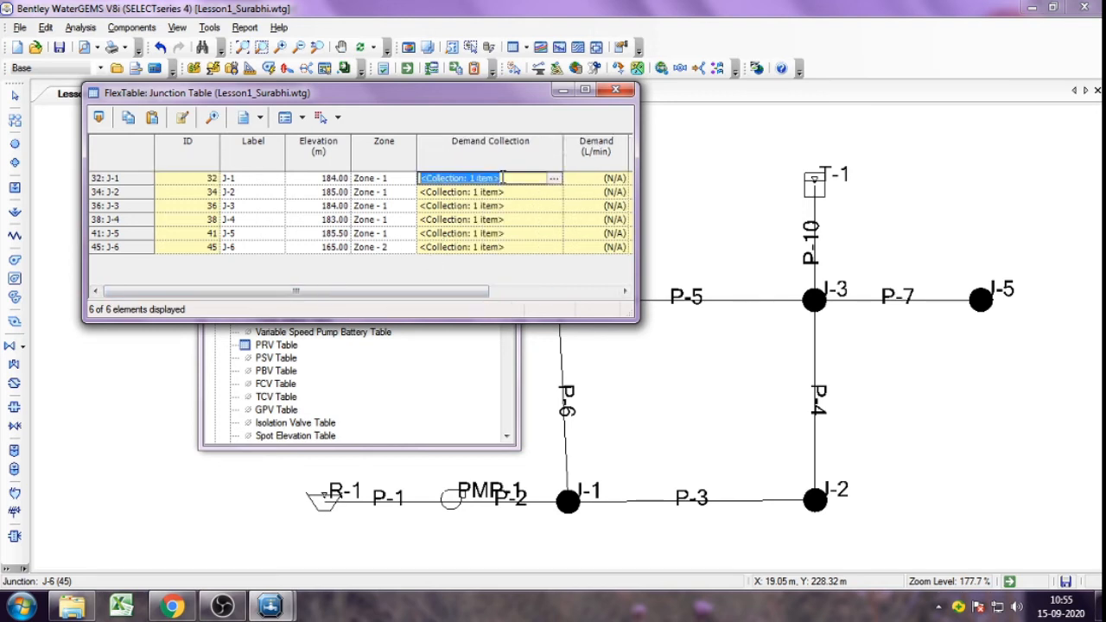
{"action": "left_click", "coordinate": [554, 179]}
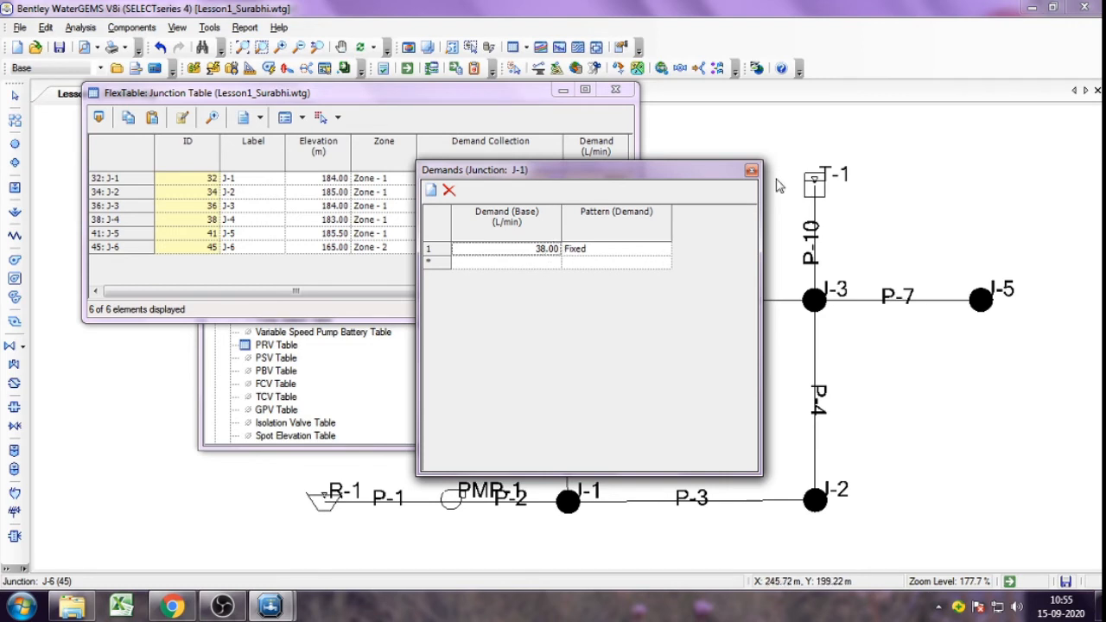
{"action": "left_click", "coordinate": [750, 171]}
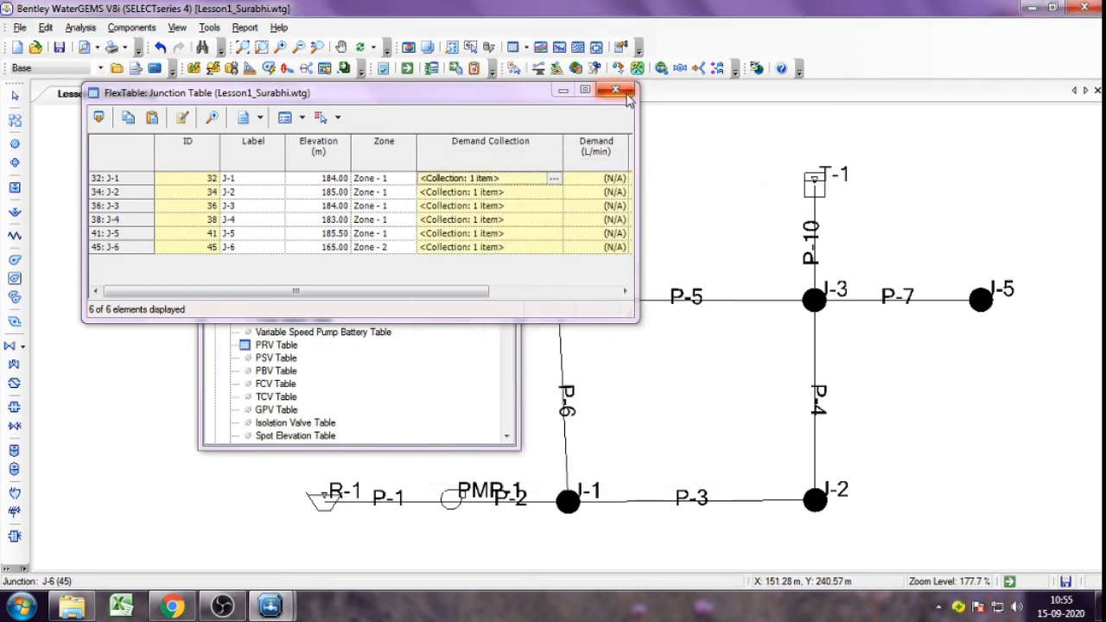
{"action": "left_click_drag", "start_coordinate": [436, 292], "coordinate": [576, 302]}
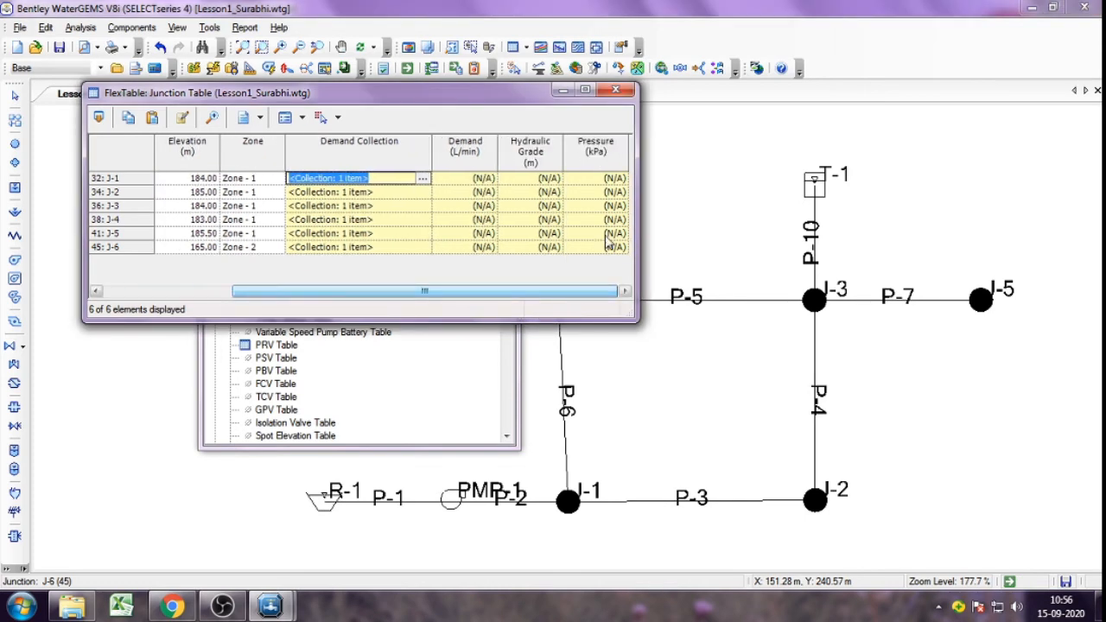
{"action": "left_click_drag", "start_coordinate": [377, 293], "coordinate": [249, 292]}
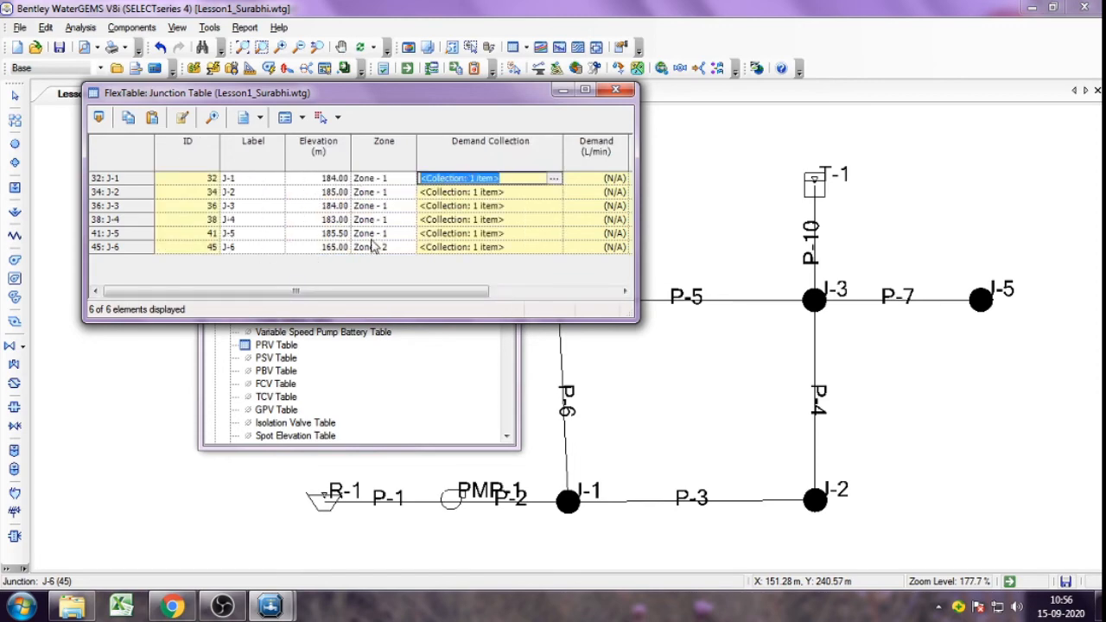
Step: Close the junction table and the FlexTables window, and clear the element selection in the drawing
{"action": "left_click", "coordinate": [615, 90]}
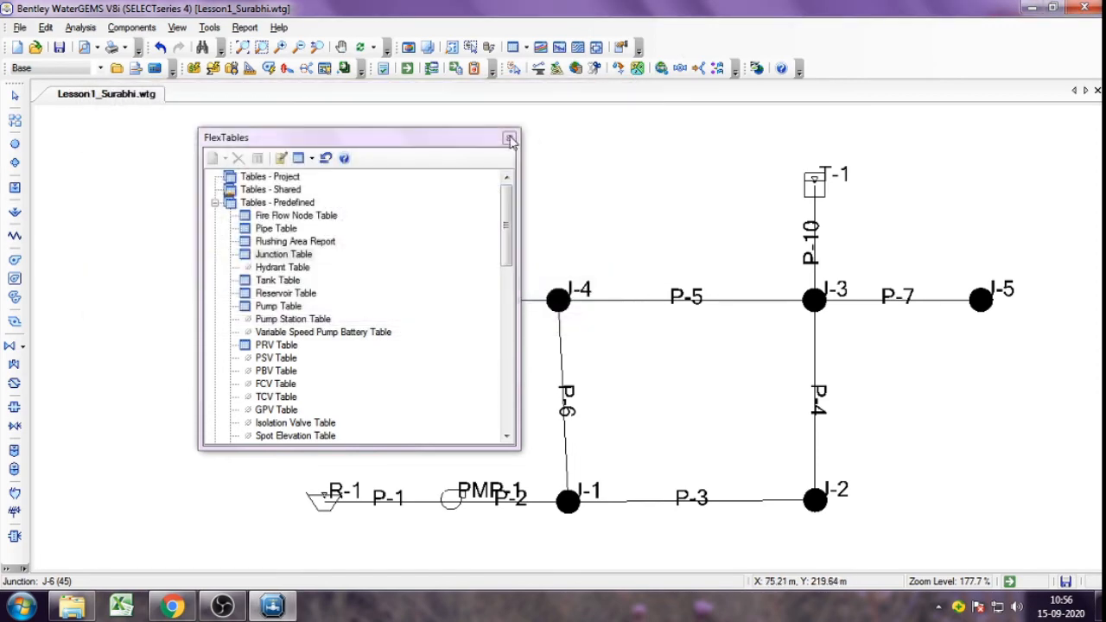
{"action": "left_click", "coordinate": [508, 138]}
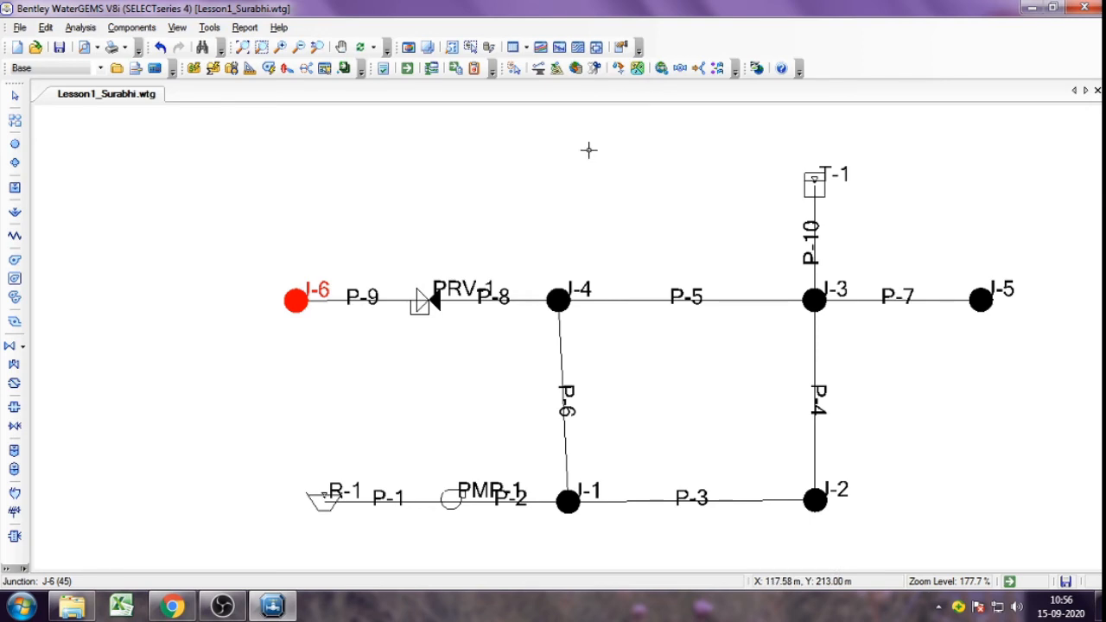
{"action": "left_click_drag", "start_coordinate": [589, 150], "coordinate": [414, 355]}
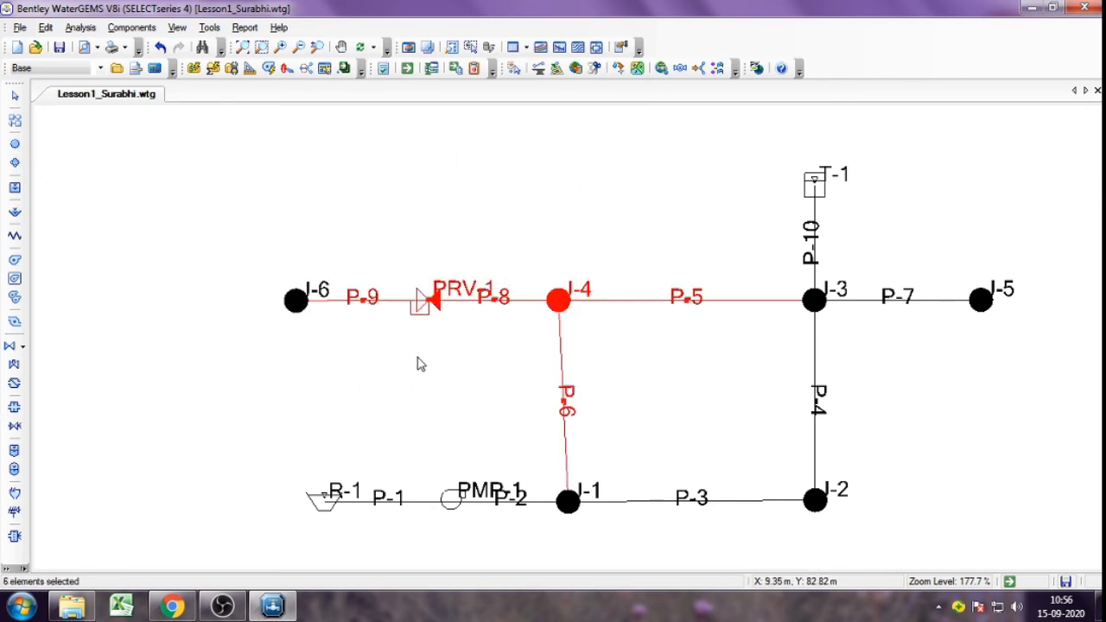
{"action": "left_click", "coordinate": [417, 363]}
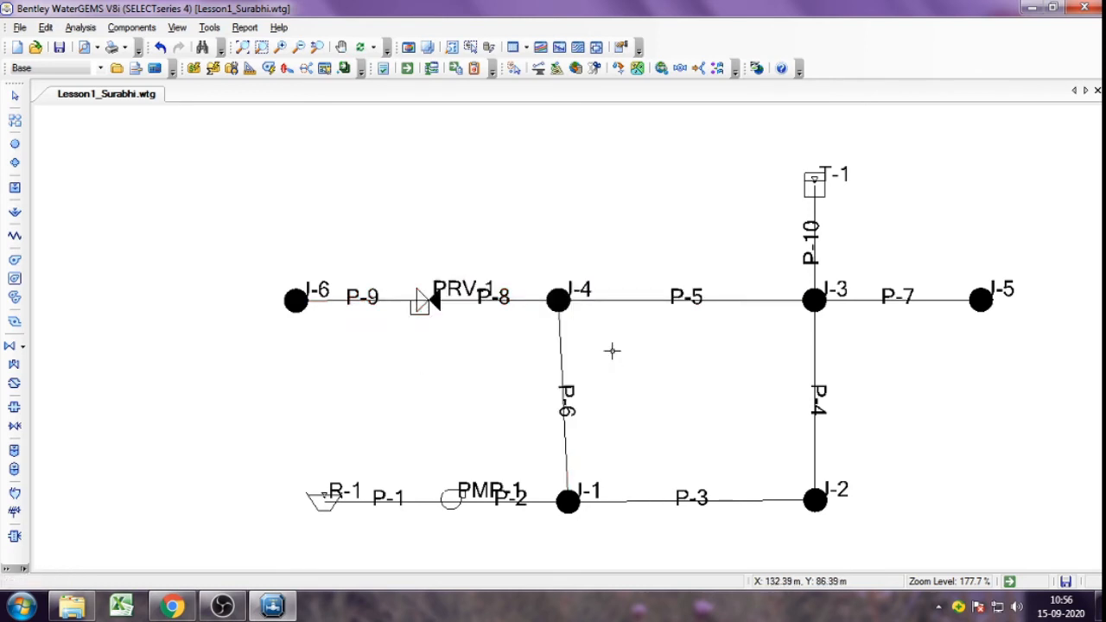
{"action": "left_click_drag", "start_coordinate": [611, 350], "coordinate": [699, 406]}
Step: Open the properties of pipe P-1, enable its user-defined length and set that length to 0.01 m
{"action": "scroll", "coordinate": [404, 511], "scroll_direction": "up", "scroll_amount": 2}
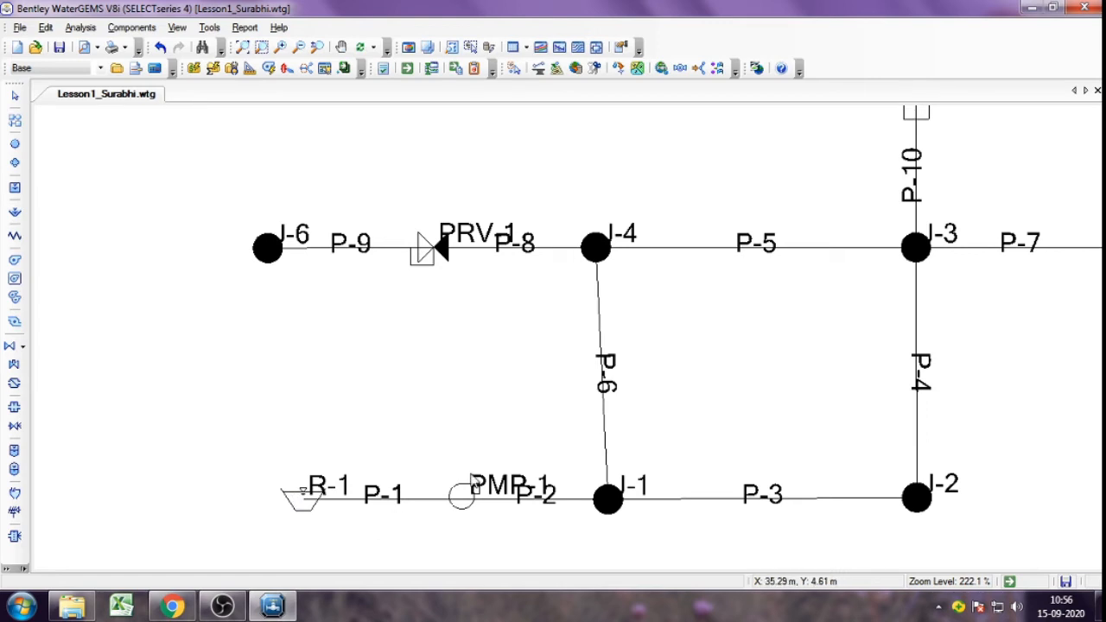
{"action": "left_click", "coordinate": [423, 499]}
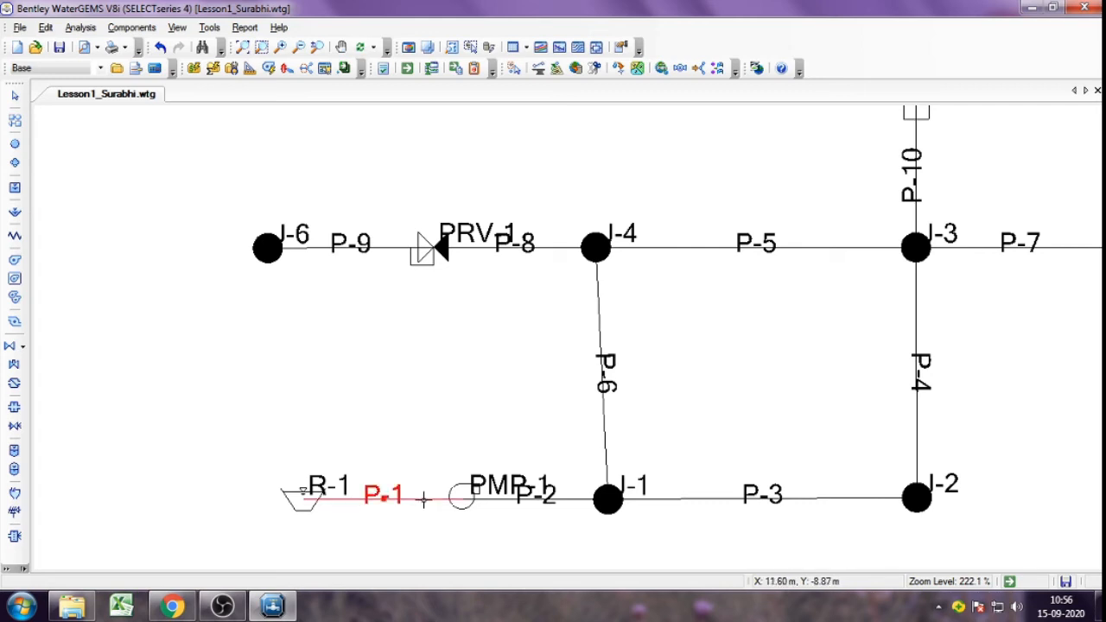
{"action": "double_click", "coordinate": [423, 499]}
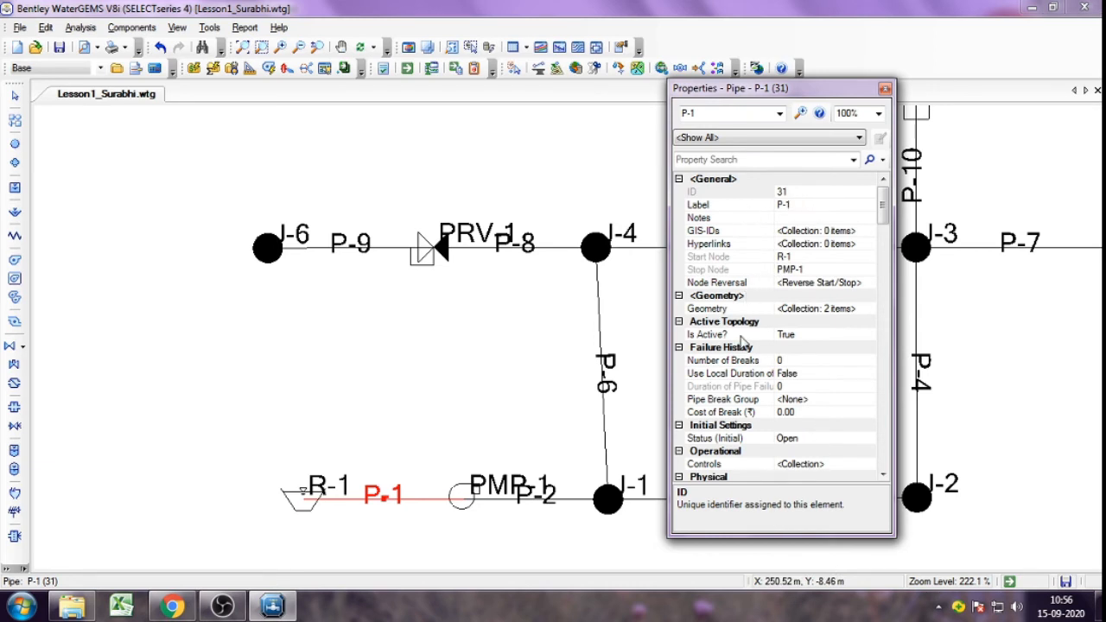
{"action": "left_click", "coordinate": [882, 475]}
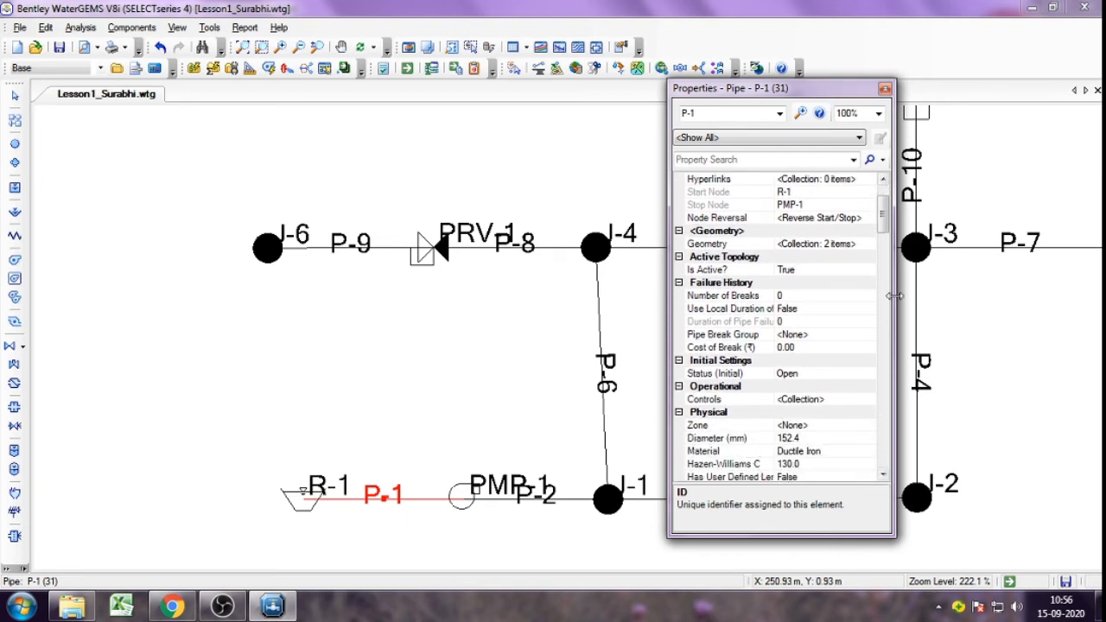
{"action": "left_click", "coordinate": [882, 474]}
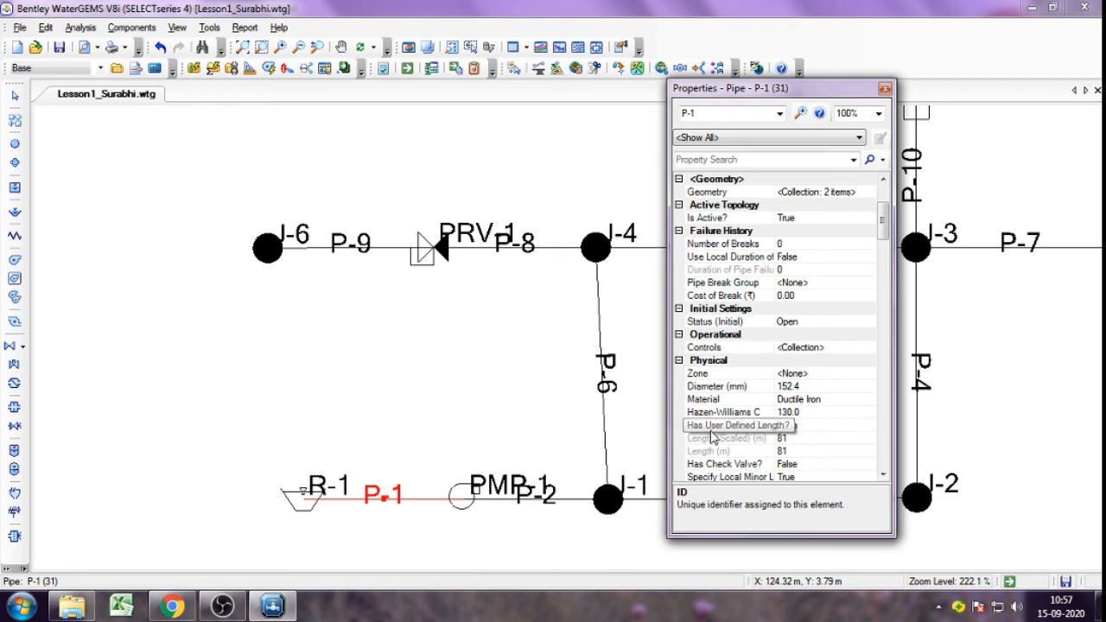
{"action": "left_click", "coordinate": [771, 426]}
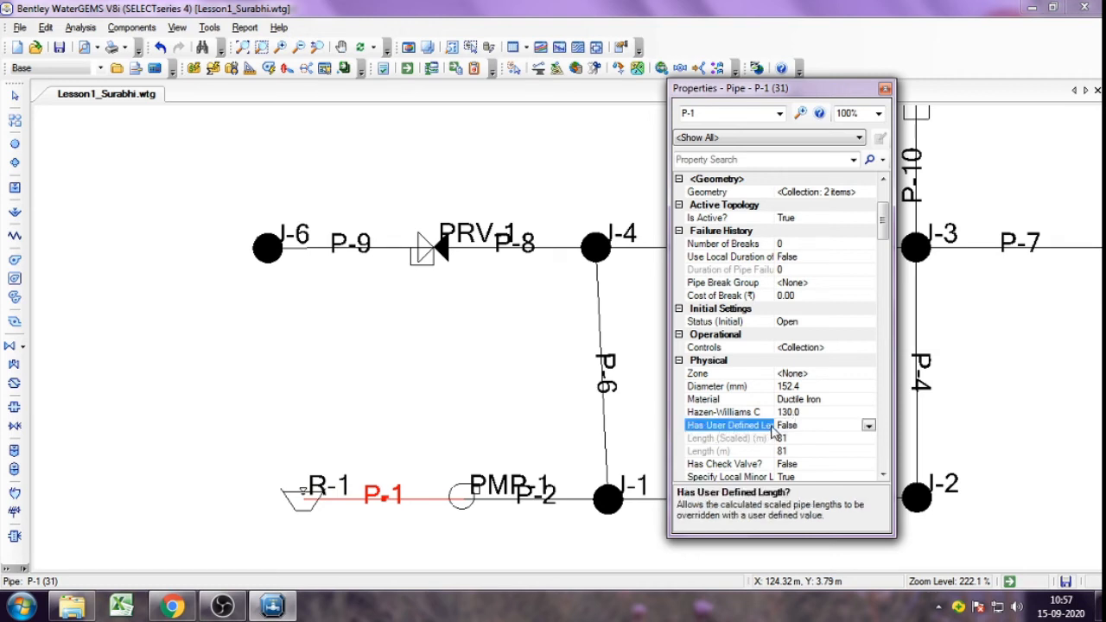
{"action": "left_click", "coordinate": [868, 427]}
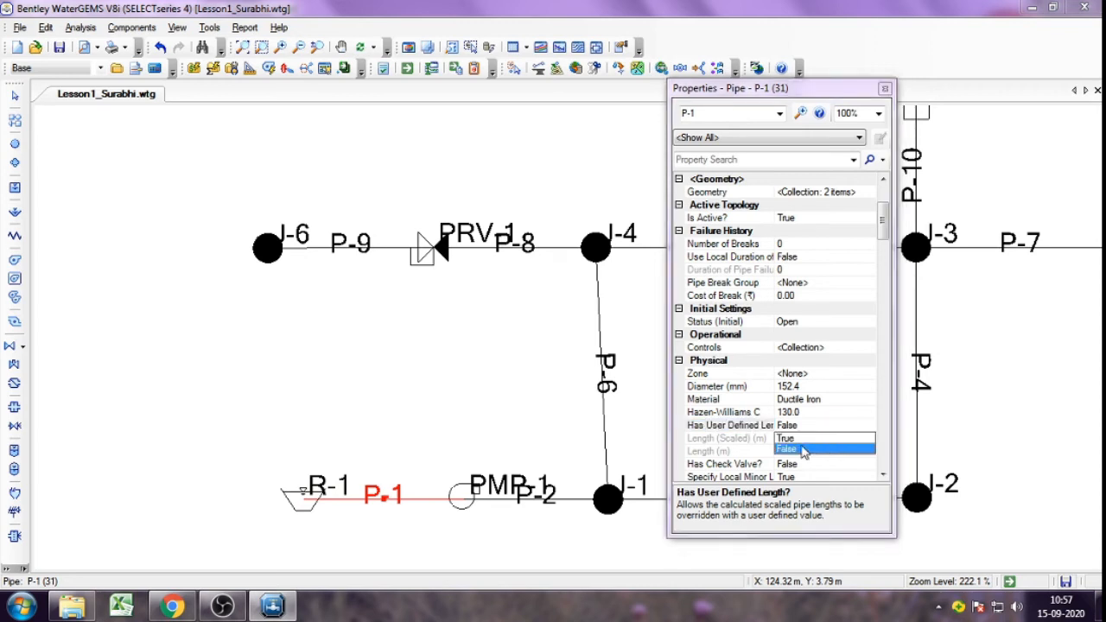
{"action": "left_click", "coordinate": [788, 438]}
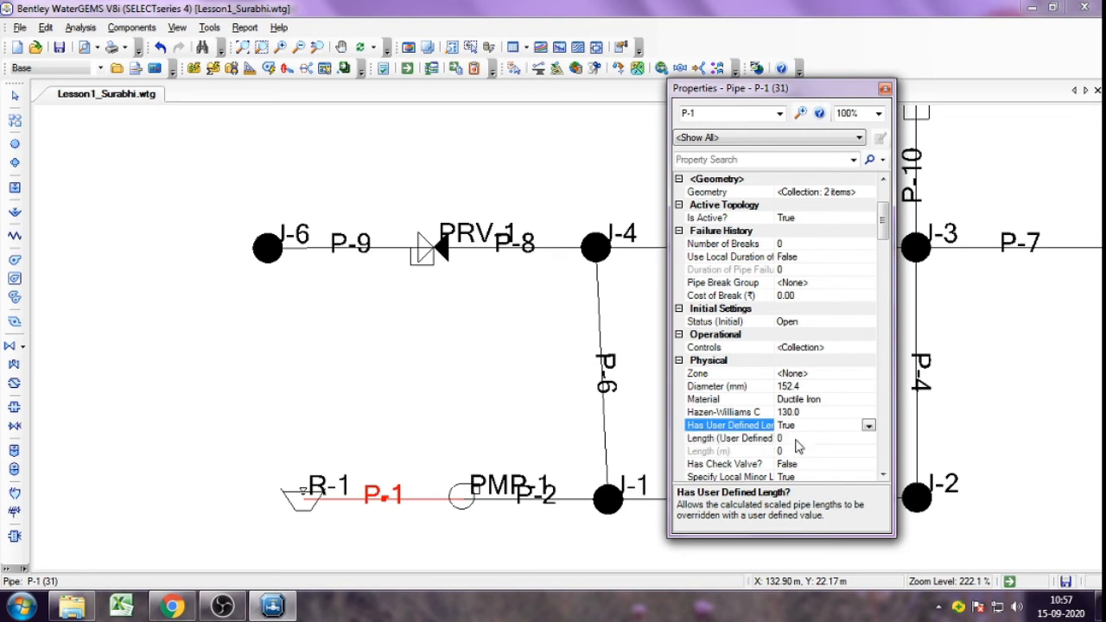
{"action": "left_click", "coordinate": [795, 439]}
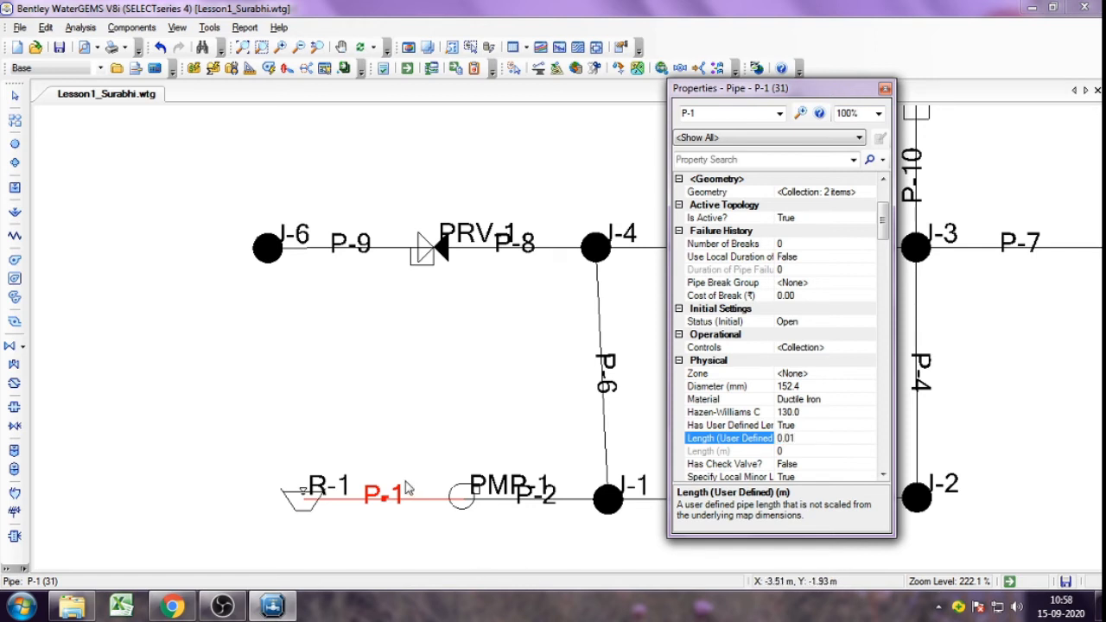
{"action": "left_click", "coordinate": [822, 464]}
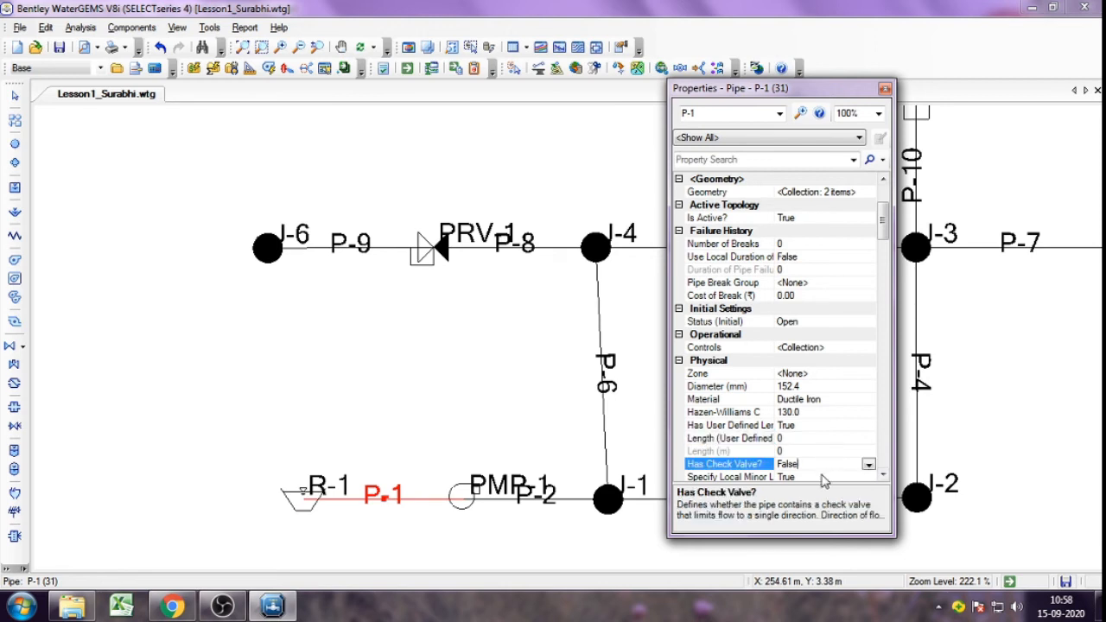
Step: Set the display precision of the pipe's user-defined length field to 2
{"action": "left_click", "coordinate": [793, 438]}
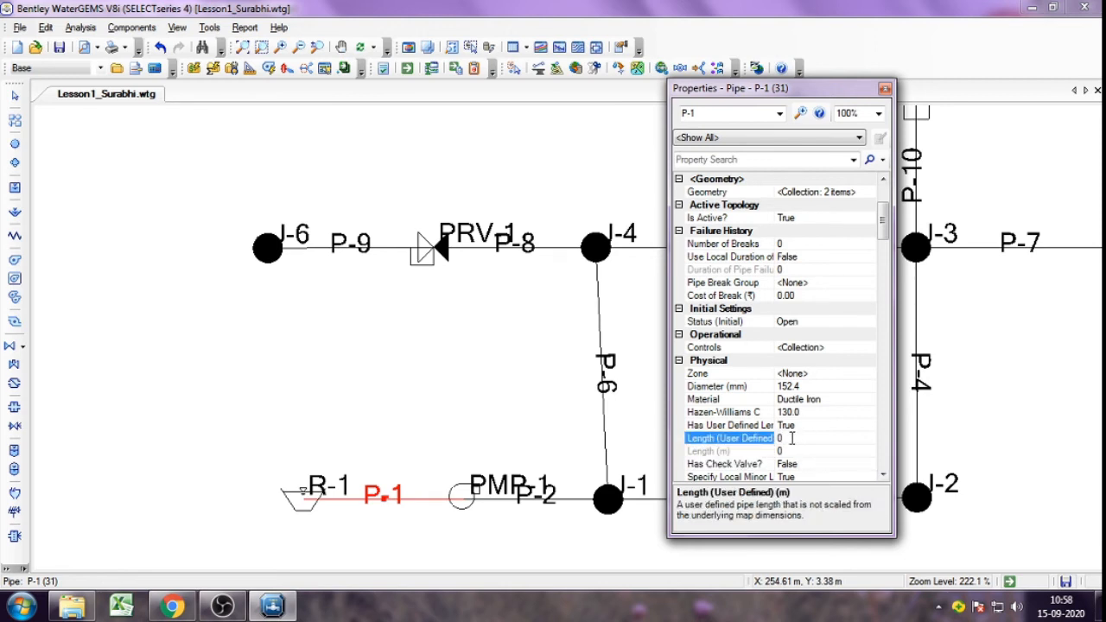
{"action": "right_click", "coordinate": [805, 440]}
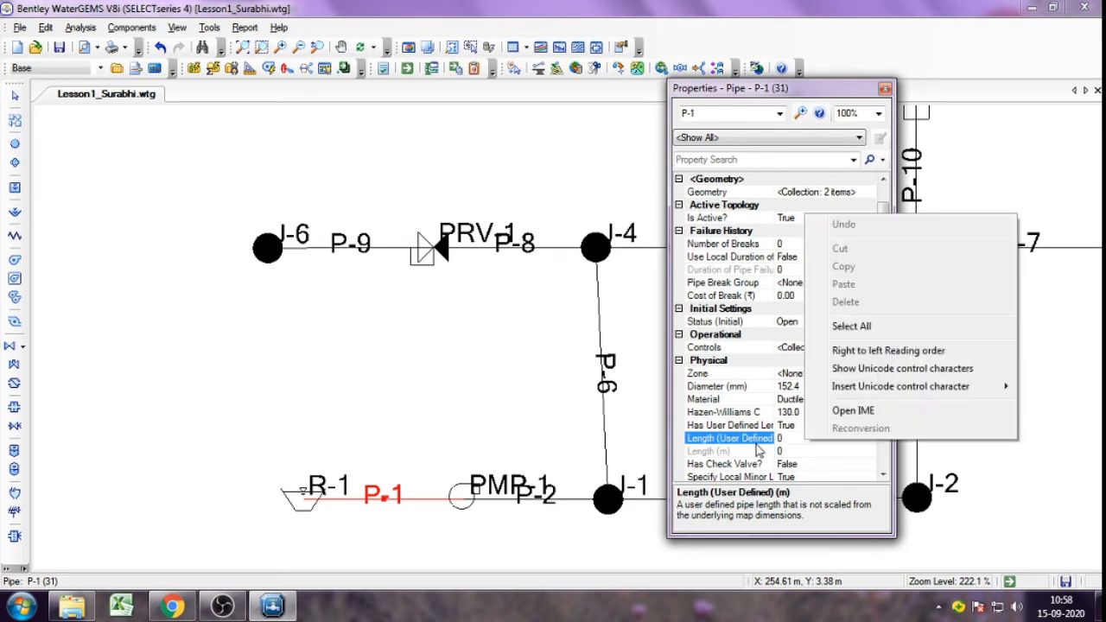
{"action": "left_click", "coordinate": [736, 443]}
{"action": "right_click", "coordinate": [736, 443]}
{"action": "left_click", "coordinate": [774, 451]}
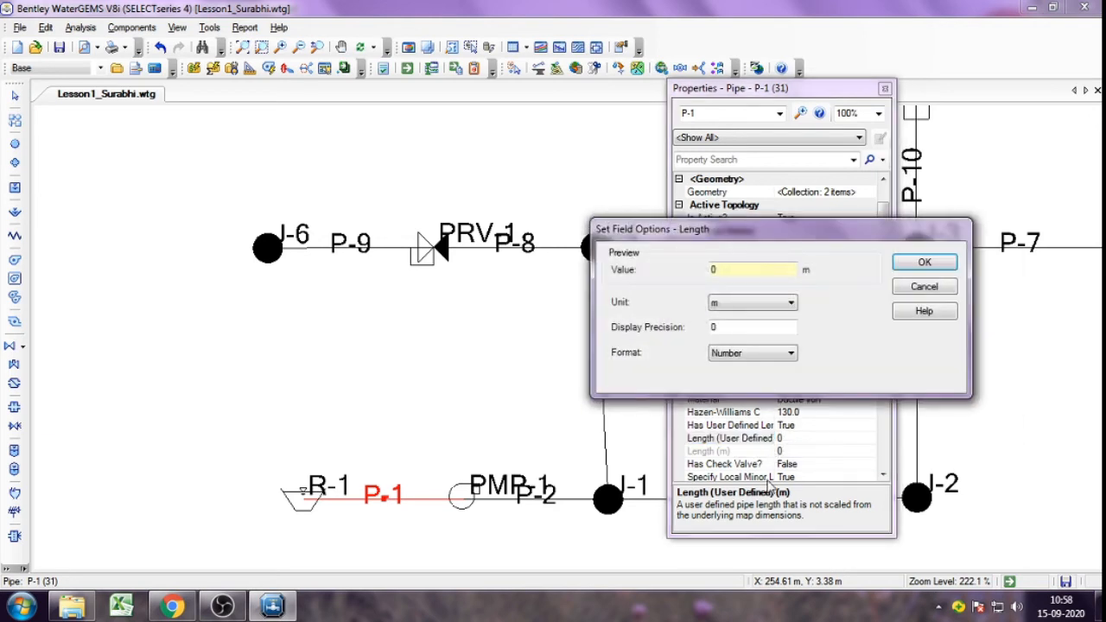
{"action": "left_click", "coordinate": [702, 326]}
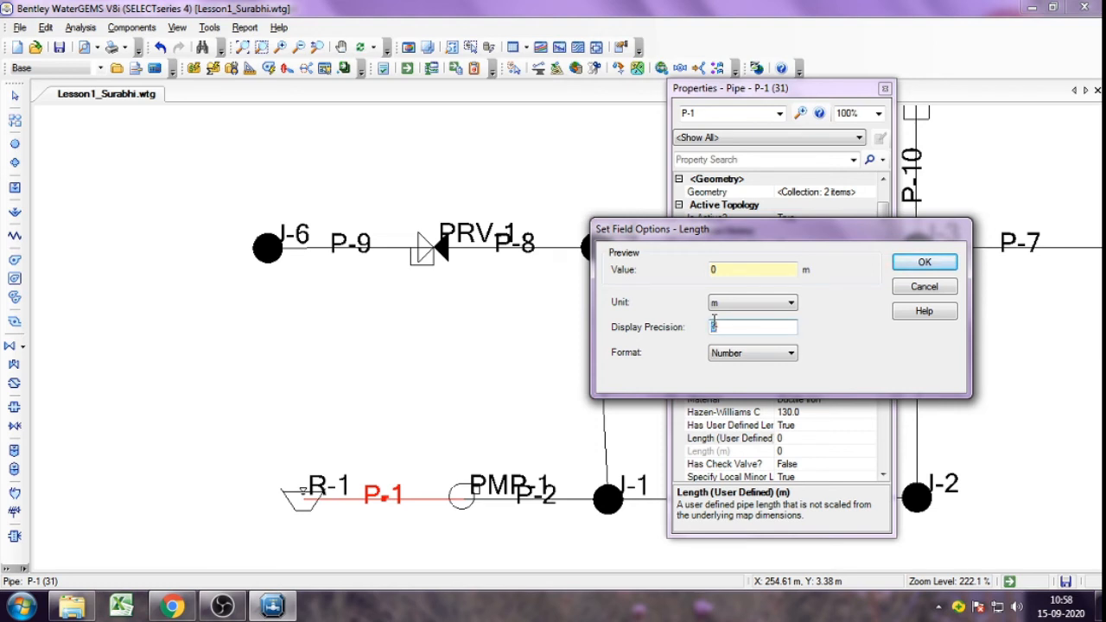
{"action": "type", "text": "2"}
{"action": "left_click", "coordinate": [950, 268]}
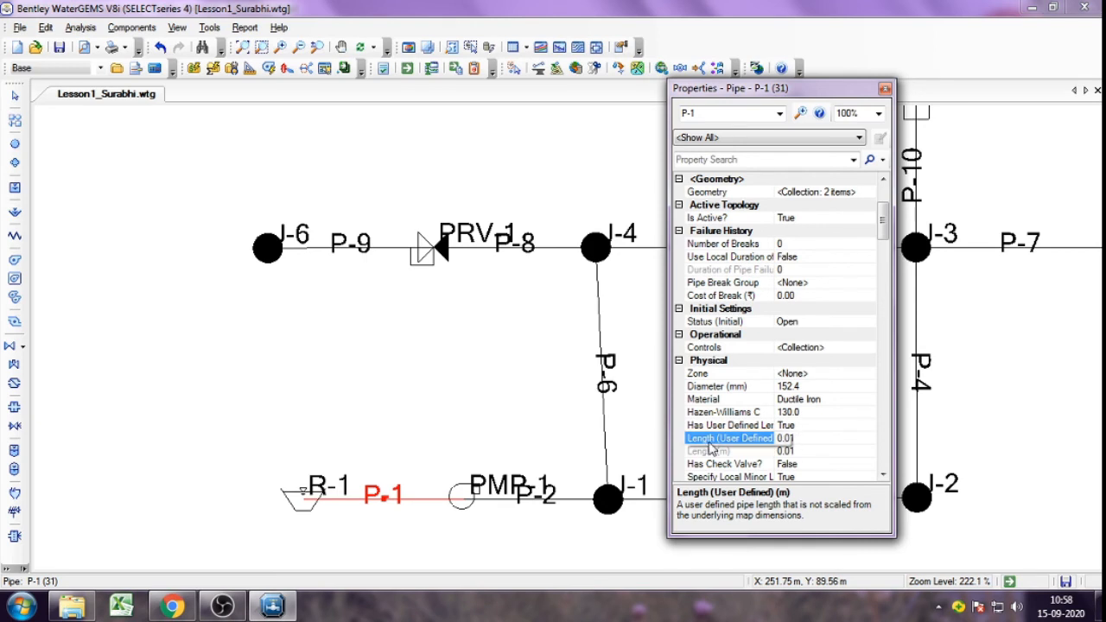
Step: Set the diameter of pipe P-1 to 1000 mm, close its properties and deselect the pipe
{"action": "left_click", "coordinate": [810, 387]}
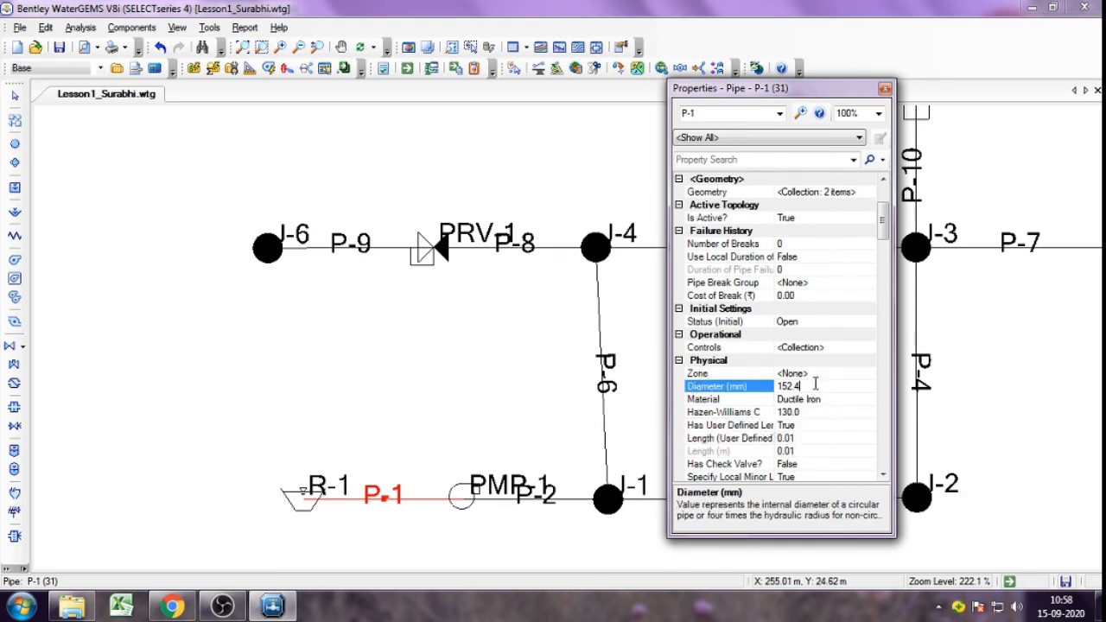
{"action": "key", "text": "BackSpace"}
{"action": "left_click", "coordinate": [827, 439]}
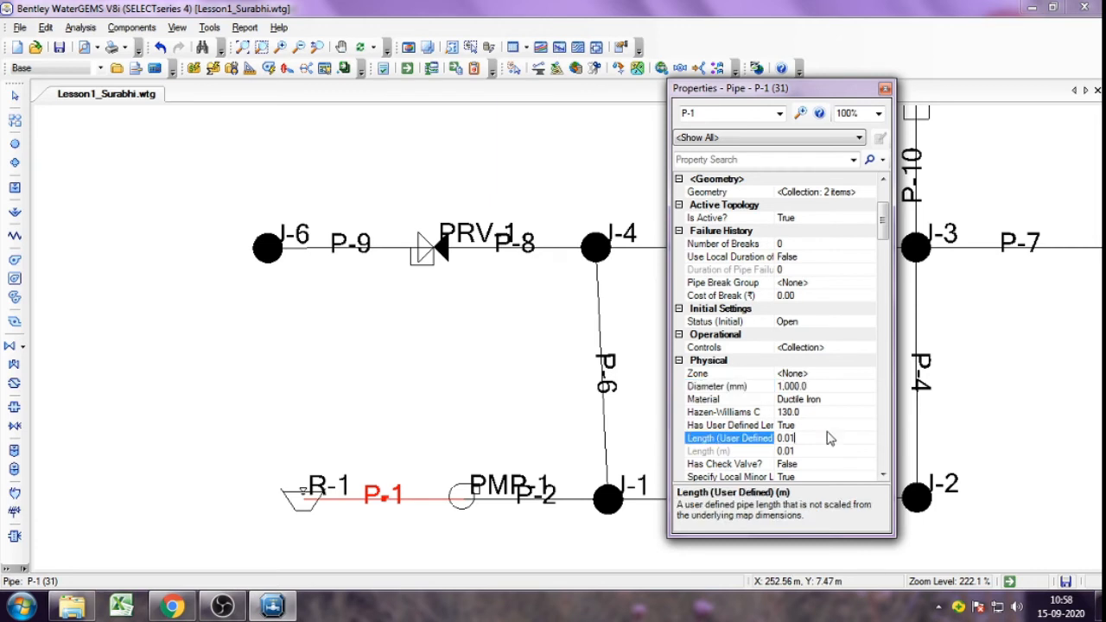
{"action": "left_click", "coordinate": [809, 386]}
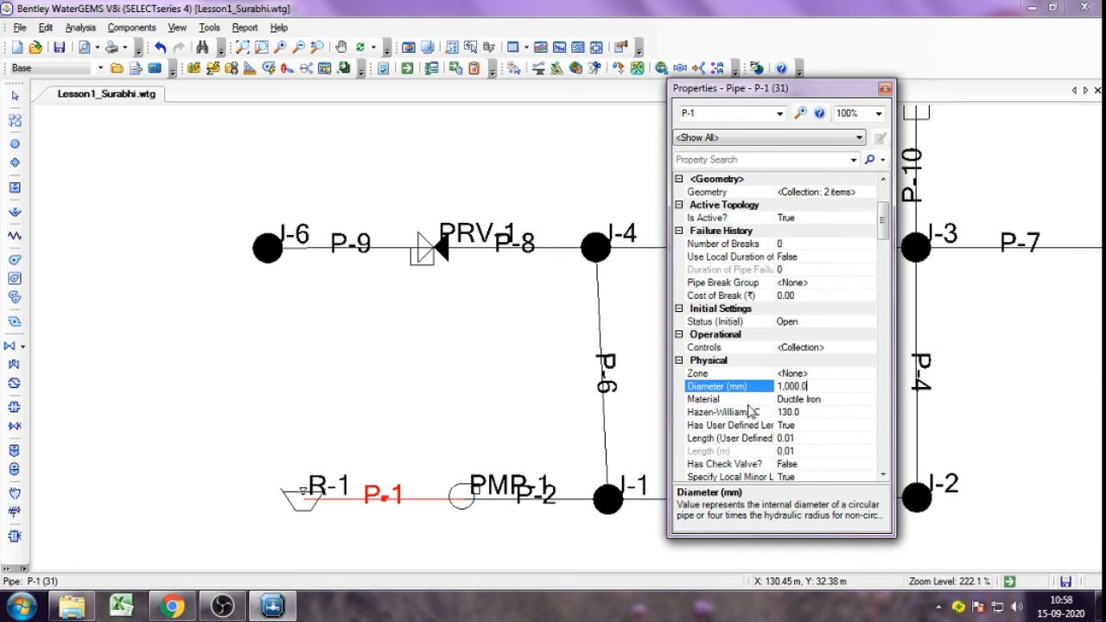
{"action": "left_click", "coordinate": [885, 90]}
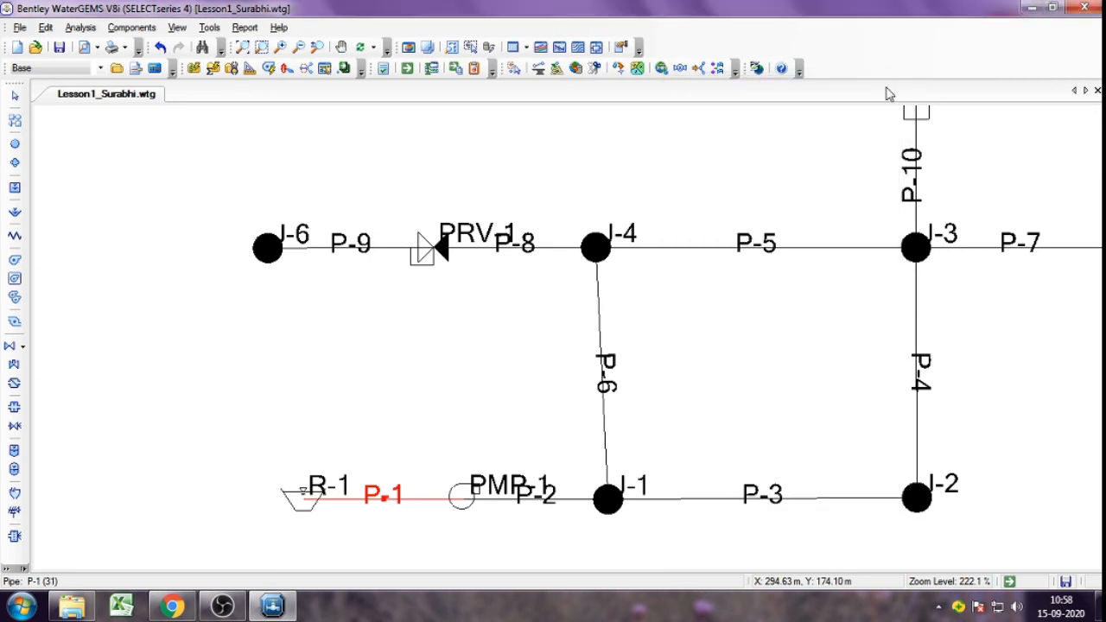
{"action": "left_click", "coordinate": [505, 346]}
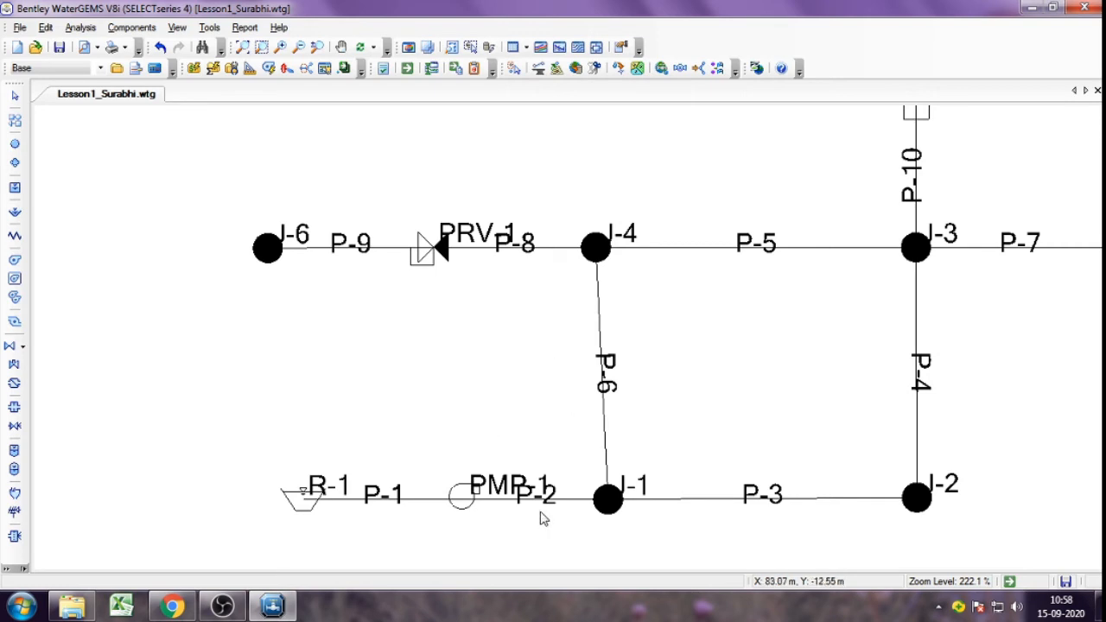
Step: Enable a user-defined length for pipe P-7, set it to 0.4 m and close its properties
{"action": "double_click", "coordinate": [993, 250]}
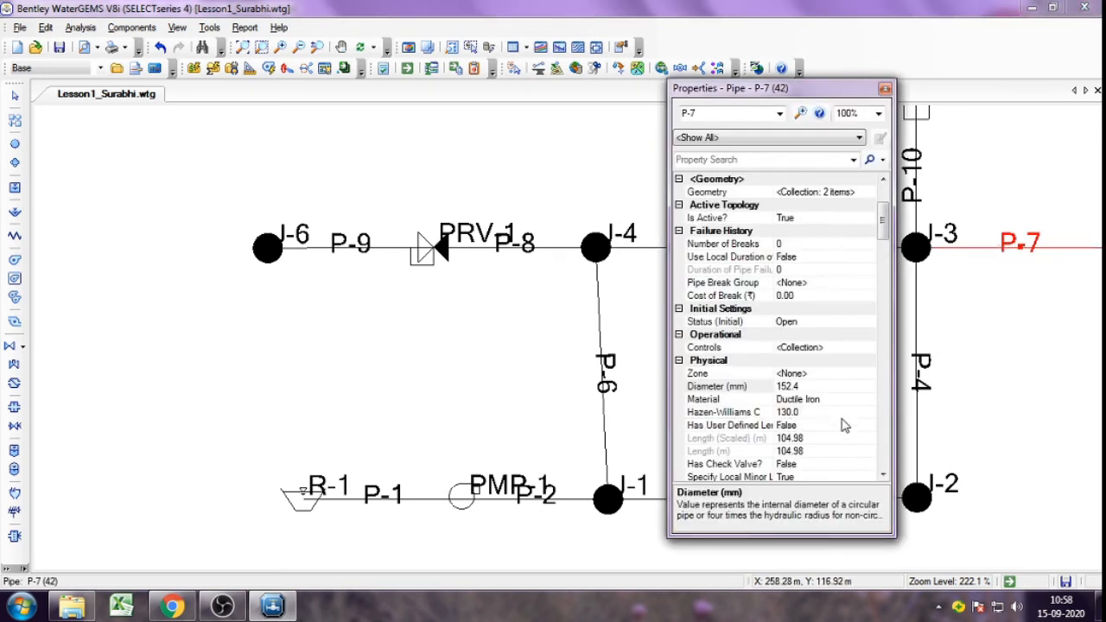
{"action": "left_click", "coordinate": [849, 425]}
{"action": "left_click", "coordinate": [869, 425]}
{"action": "left_click", "coordinate": [802, 439]}
{"action": "left_click", "coordinate": [808, 438]}
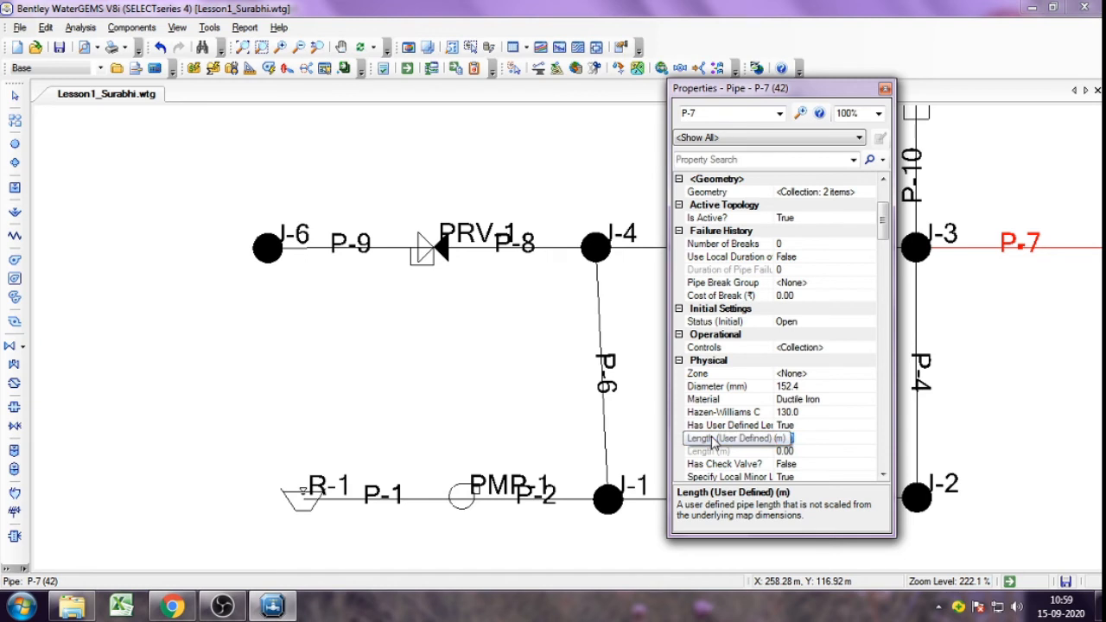
{"action": "type", "text": "0.4"}
{"action": "left_click", "coordinate": [834, 464]}
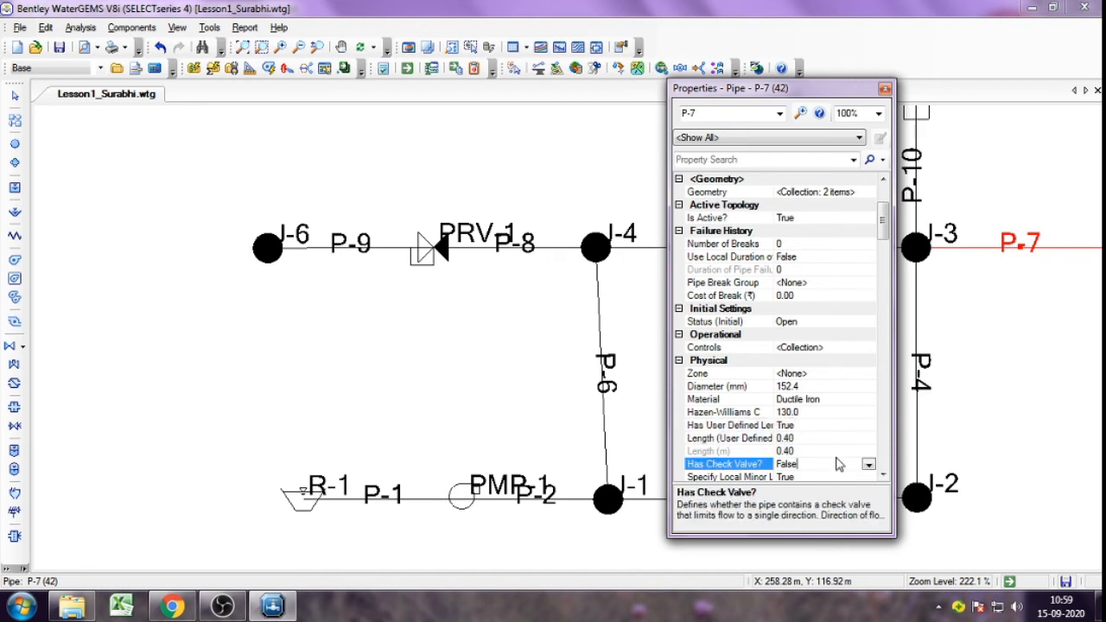
{"action": "left_click", "coordinate": [885, 89]}
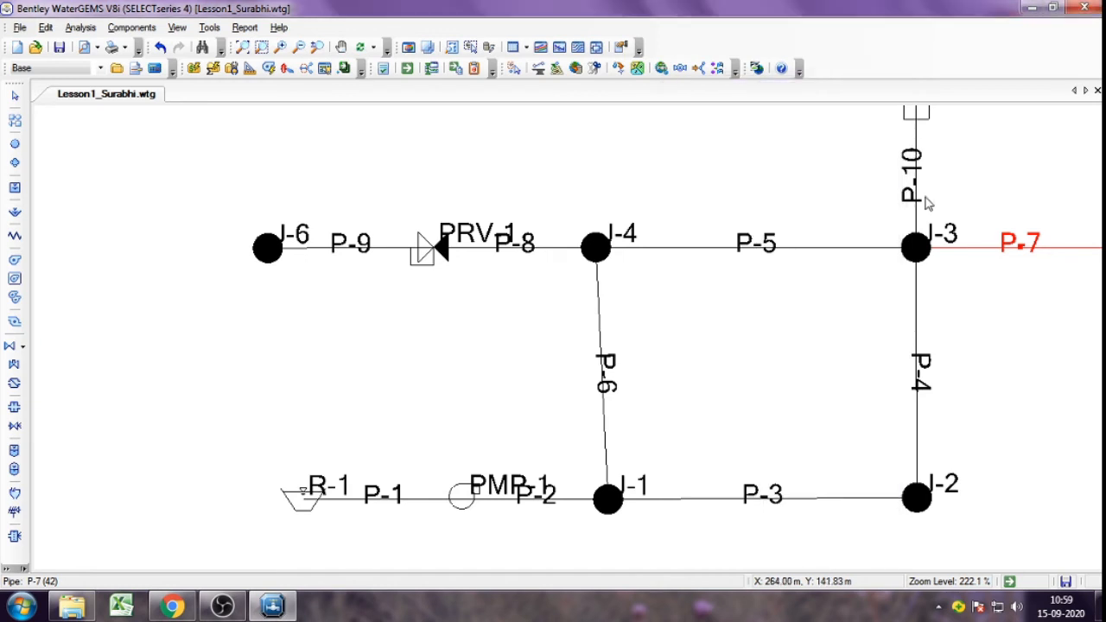
Step: Enable a user-defined length for pipe P-8, set it to 0.5 m and close its properties
{"action": "double_click", "coordinate": [490, 251]}
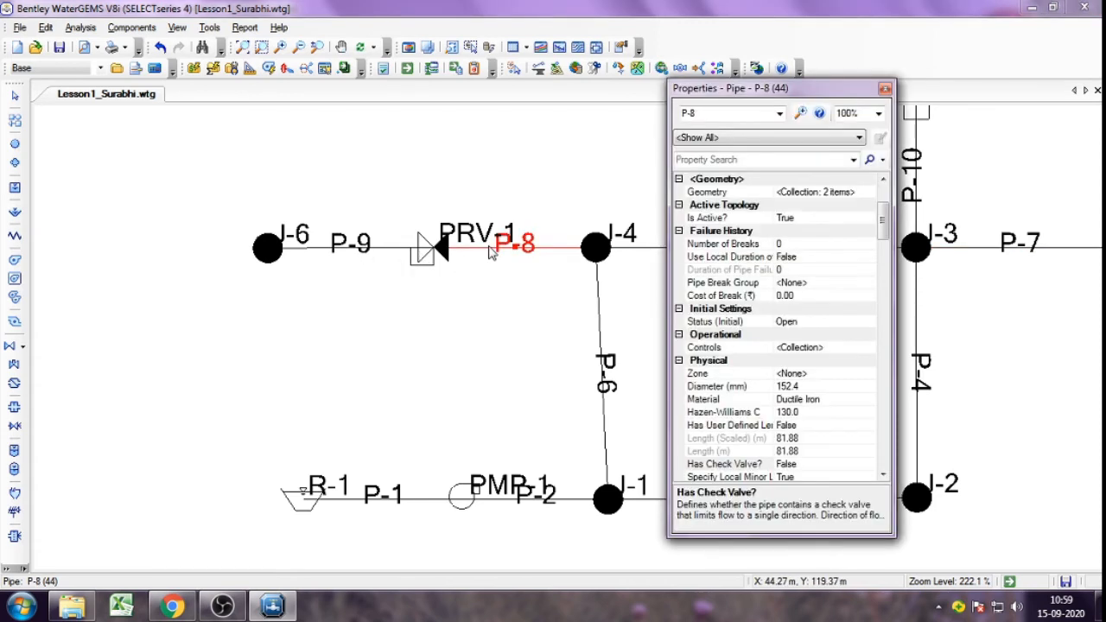
{"action": "left_click", "coordinate": [816, 413]}
{"action": "left_click", "coordinate": [845, 426]}
{"action": "left_click", "coordinate": [867, 427]}
{"action": "left_click", "coordinate": [859, 437]}
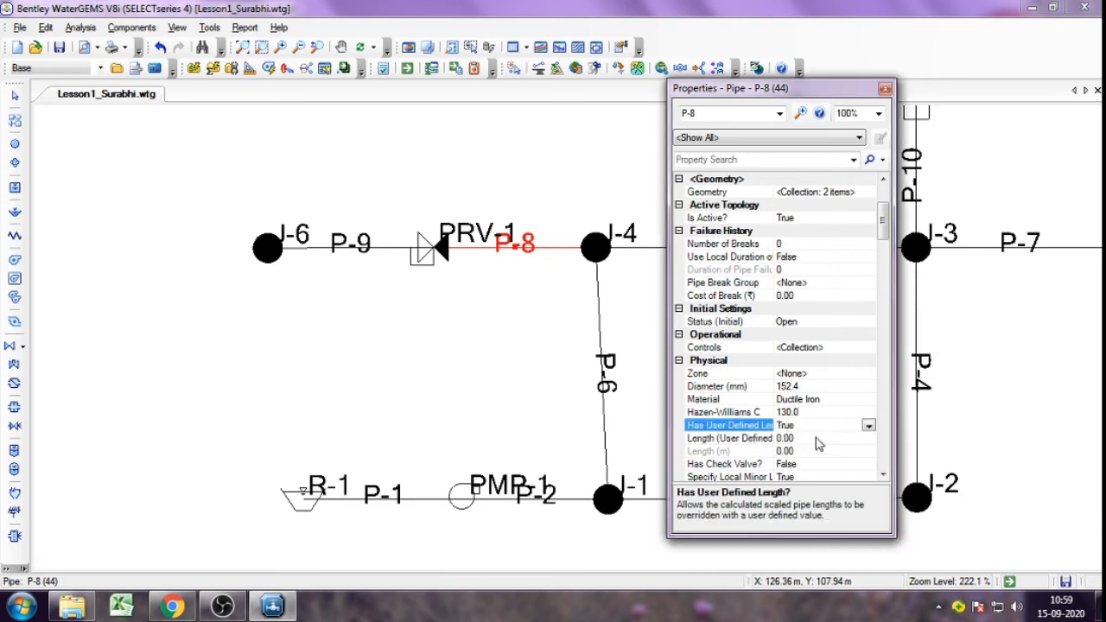
{"action": "left_click", "coordinate": [800, 450]}
{"action": "left_click", "coordinate": [803, 439]}
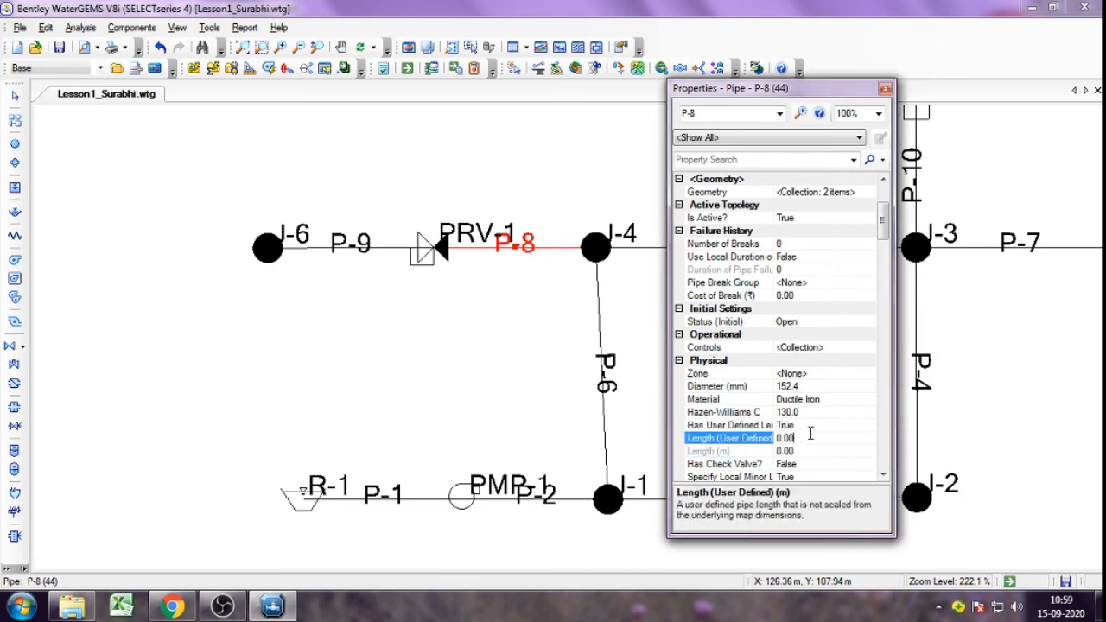
{"action": "type", "text": "0"}
{"action": "key", "text": "Return"}
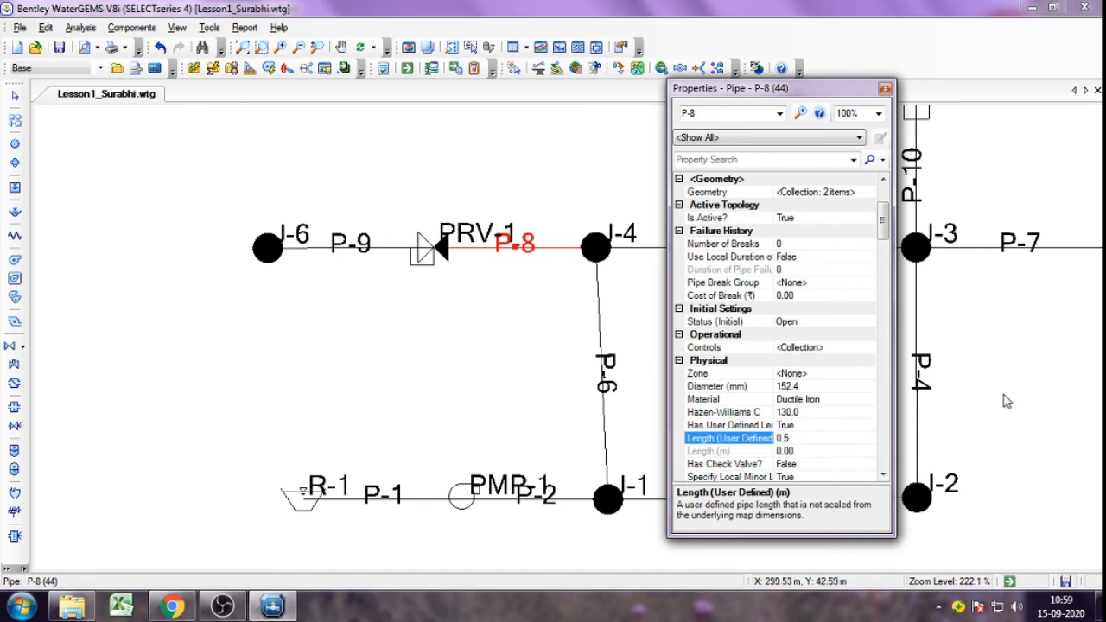
{"action": "left_click", "coordinate": [885, 88]}
{"action": "left_click", "coordinate": [350, 289]}
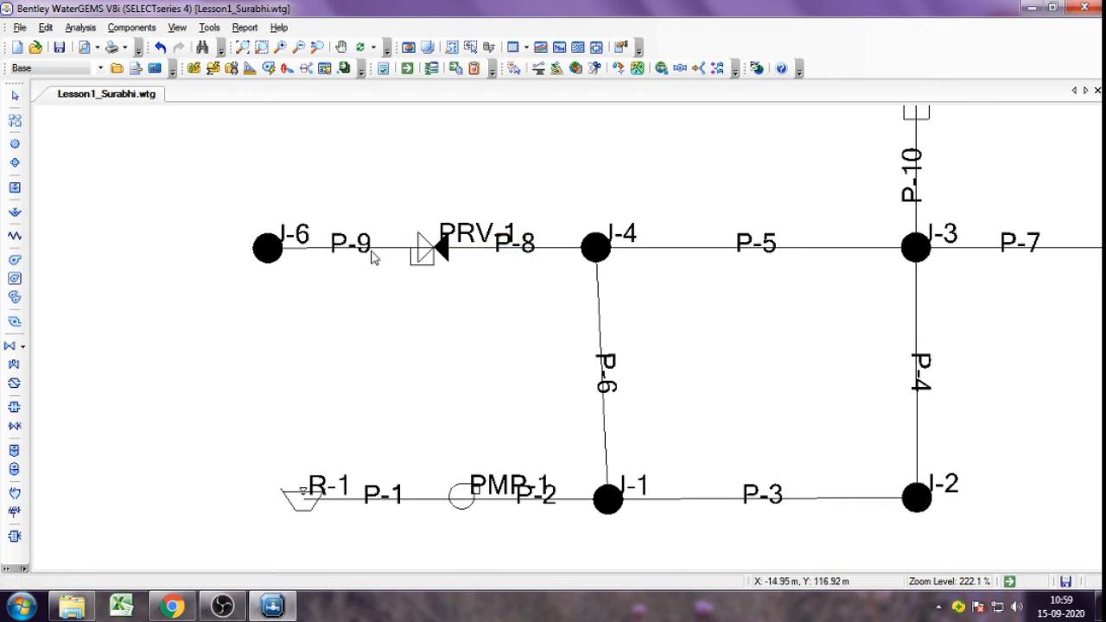
Step: Open the properties of pipe P-9 to view them and close them again
{"action": "double_click", "coordinate": [374, 249]}
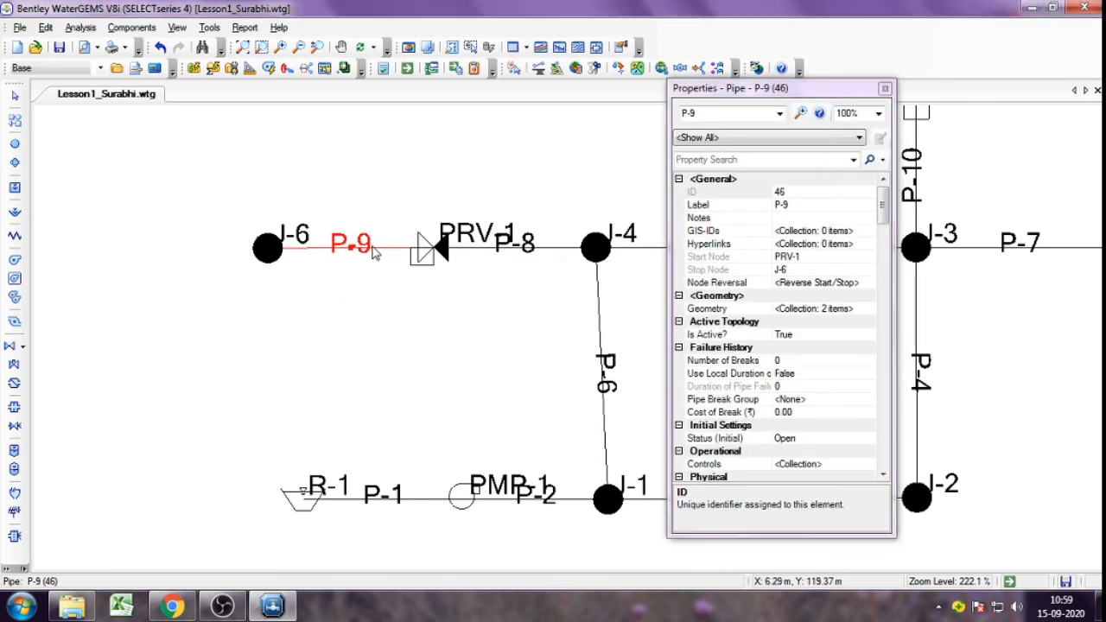
{"action": "left_click", "coordinate": [885, 88]}
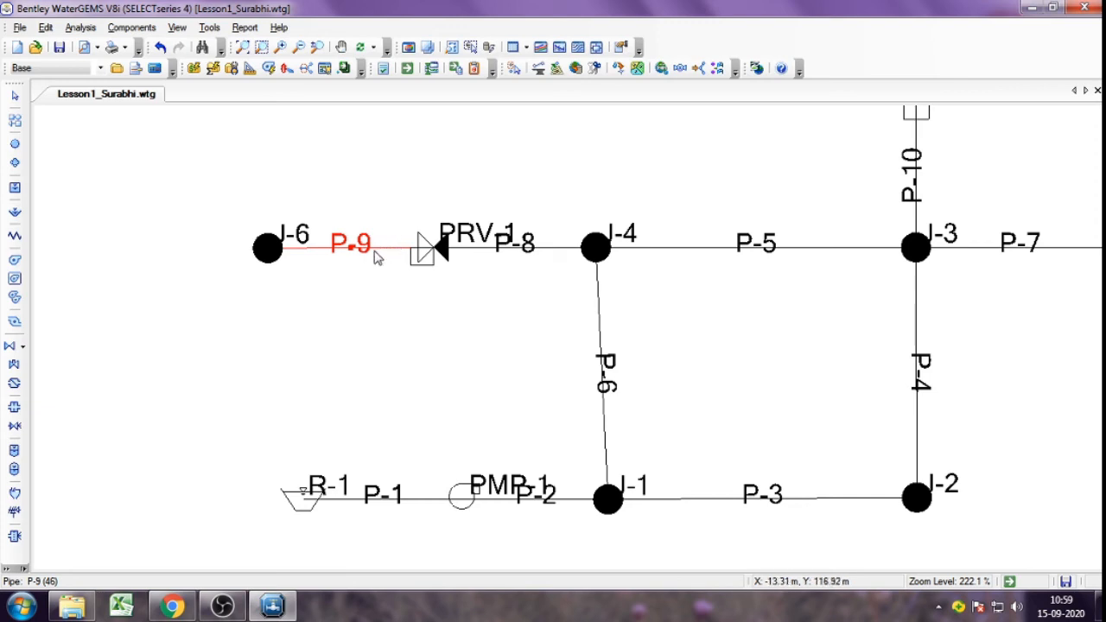
Step: Enable a user-defined length for pipe P-9, set it to 0.03 m and close its properties
{"action": "double_click", "coordinate": [376, 256]}
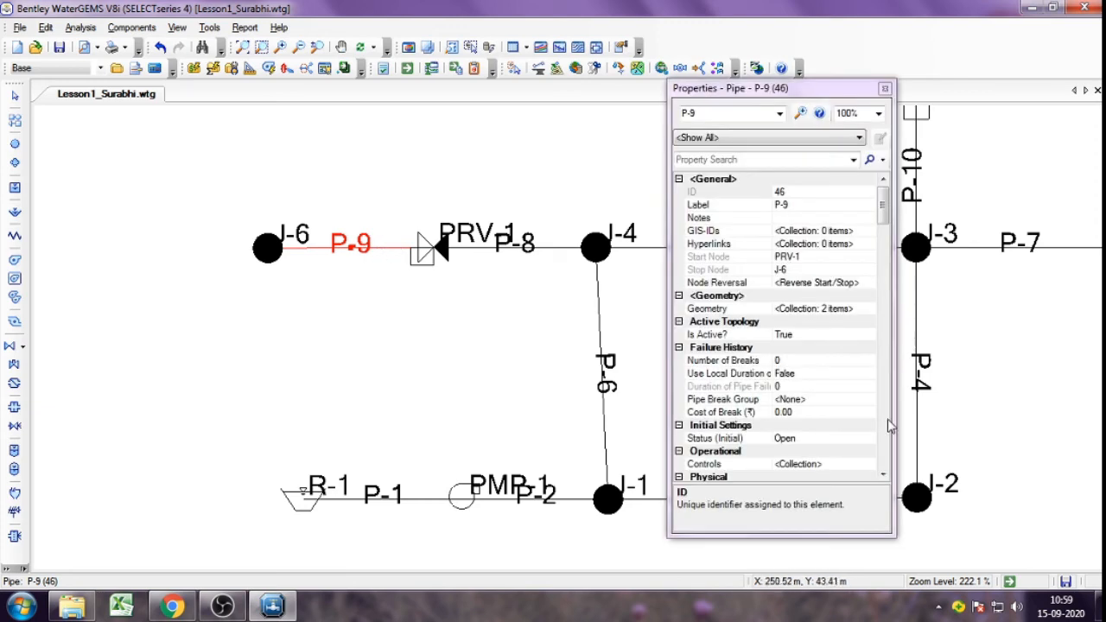
{"action": "scroll", "coordinate": [889, 220], "scroll_direction": "down", "scroll_amount": 3}
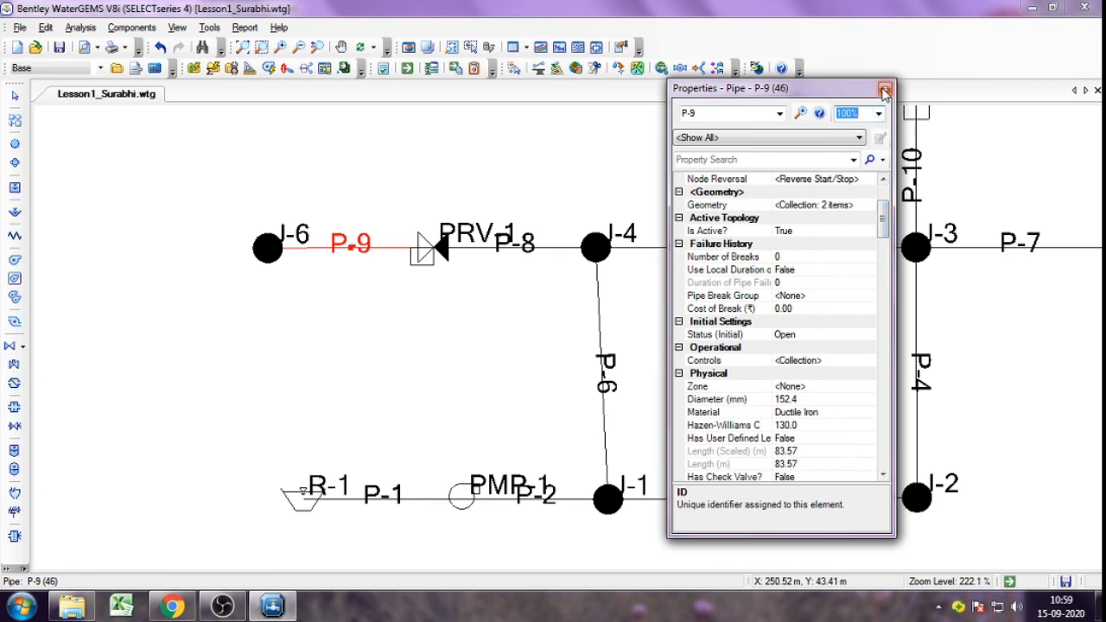
{"action": "scroll", "coordinate": [885, 246], "scroll_direction": "down", "scroll_amount": 3}
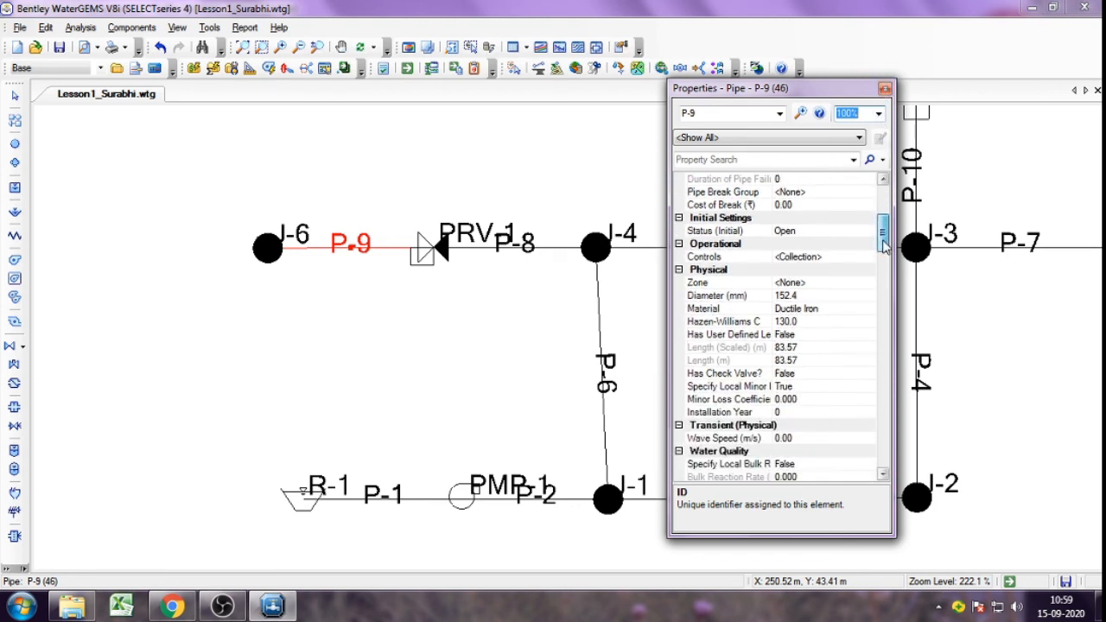
{"action": "scroll", "coordinate": [884, 246], "scroll_direction": "down", "scroll_amount": 1}
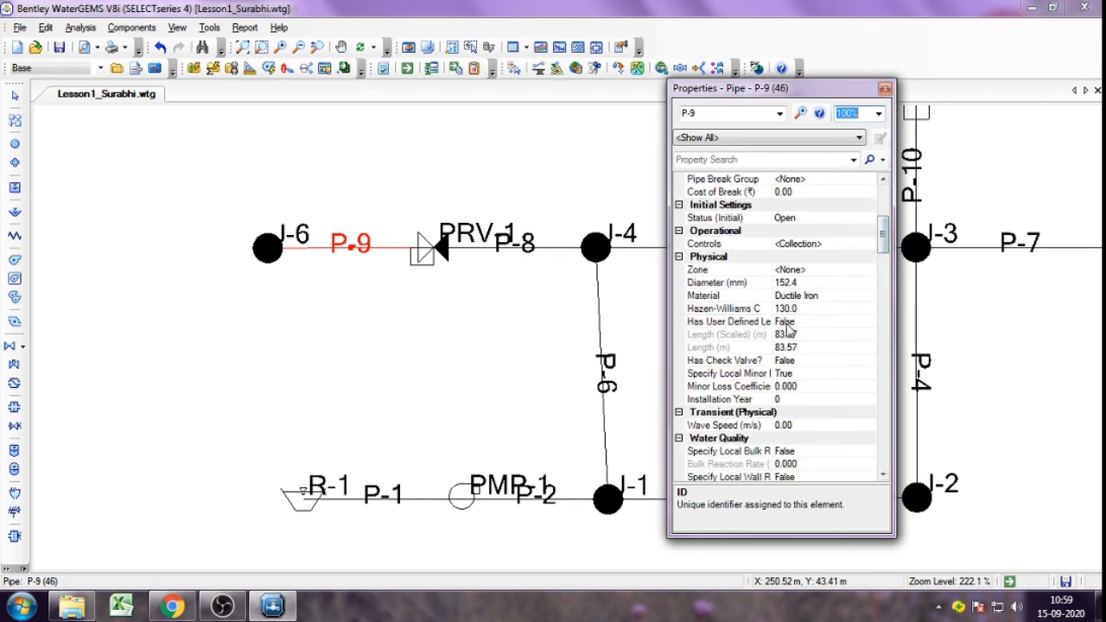
{"action": "left_click", "coordinate": [816, 323]}
{"action": "left_click", "coordinate": [868, 322]}
{"action": "left_click", "coordinate": [806, 345]}
{"action": "left_click", "coordinate": [802, 335]}
{"action": "double_click", "coordinate": [803, 334]}
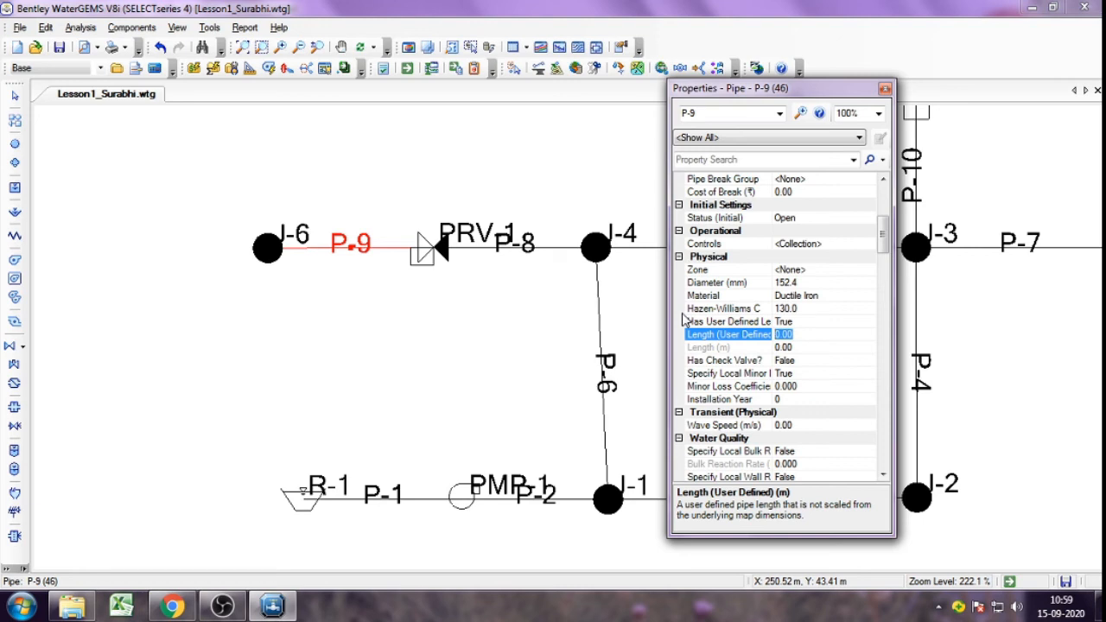
{"action": "type", "text": "0"}
{"action": "left_click", "coordinate": [790, 347]}
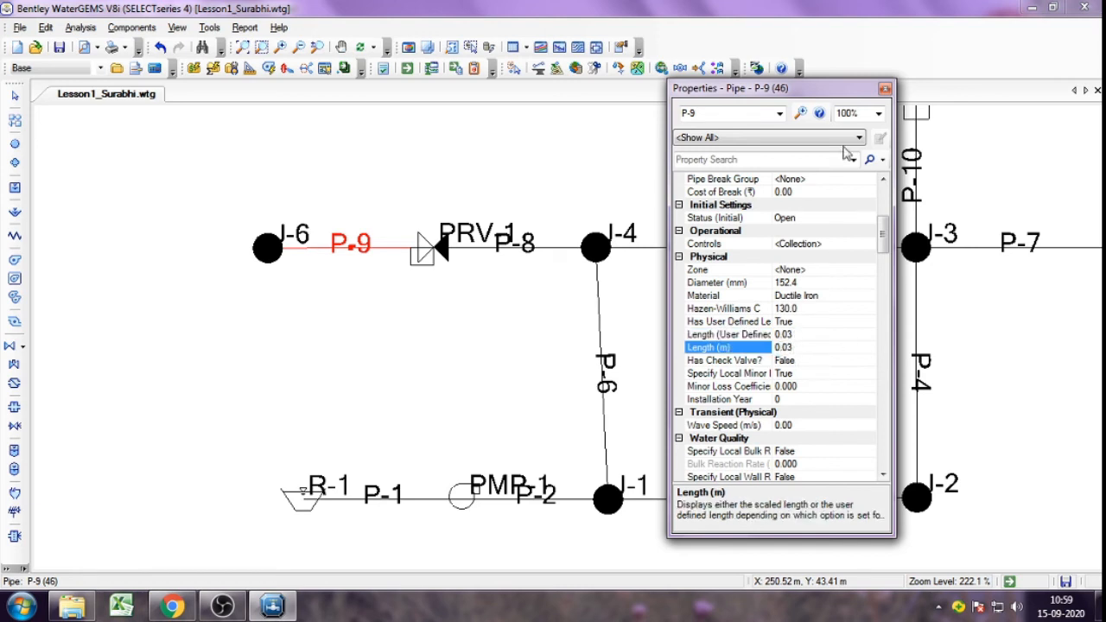
{"action": "left_click", "coordinate": [885, 91]}
Step: Enable a user-defined length for pipe P-10 and set it to 0.1 m
{"action": "double_click", "coordinate": [917, 195]}
{"action": "left_click", "coordinate": [836, 322]}
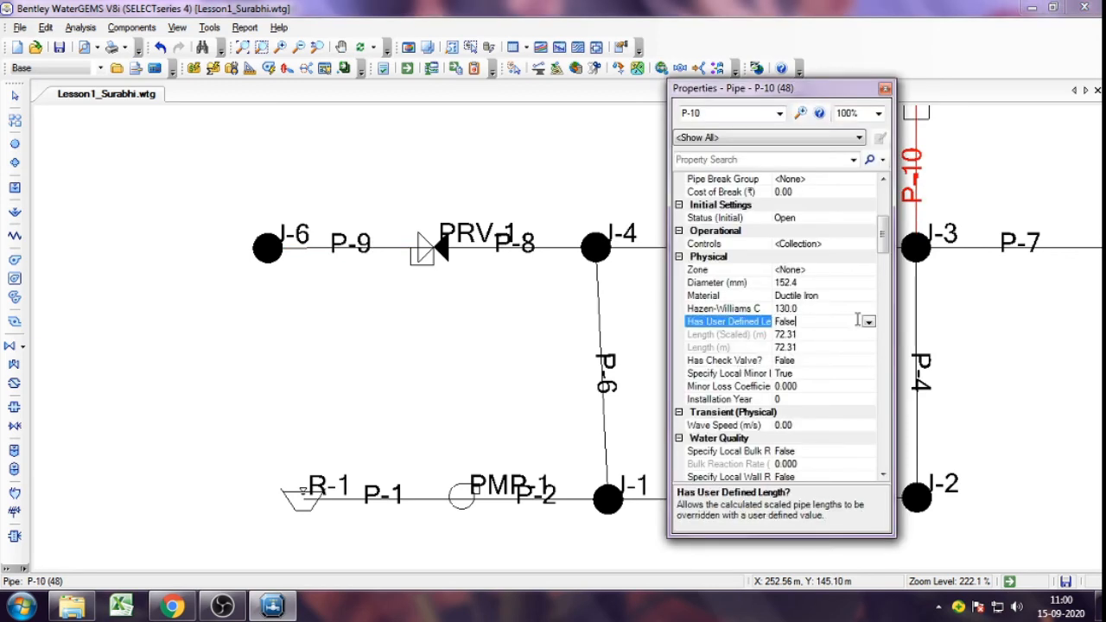
{"action": "left_click", "coordinate": [868, 321]}
{"action": "left_click", "coordinate": [806, 335]}
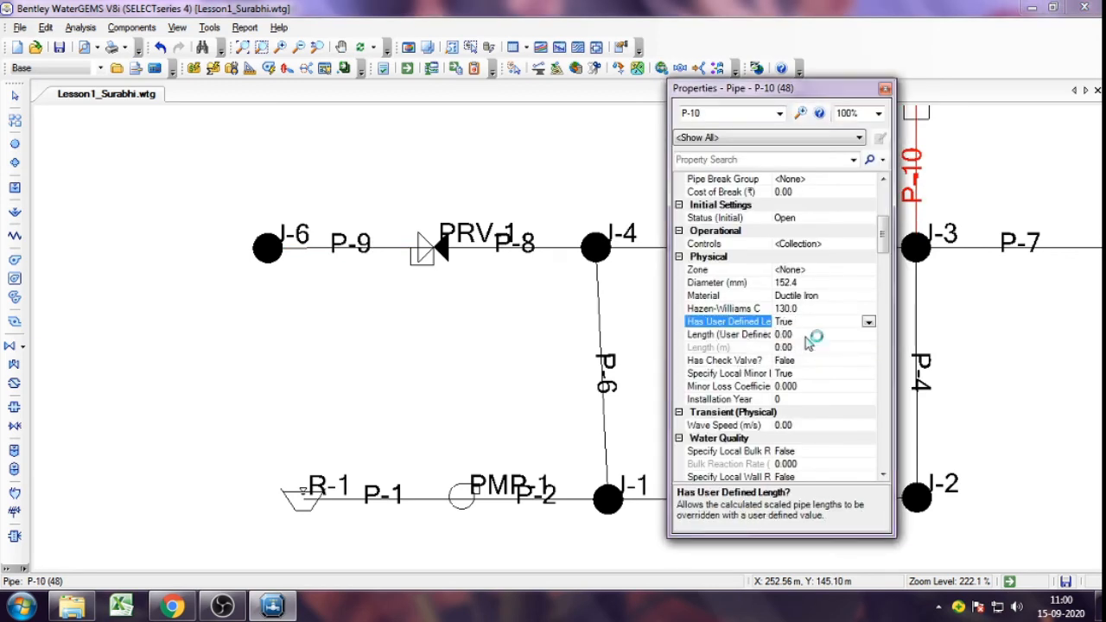
{"action": "left_click", "coordinate": [801, 336]}
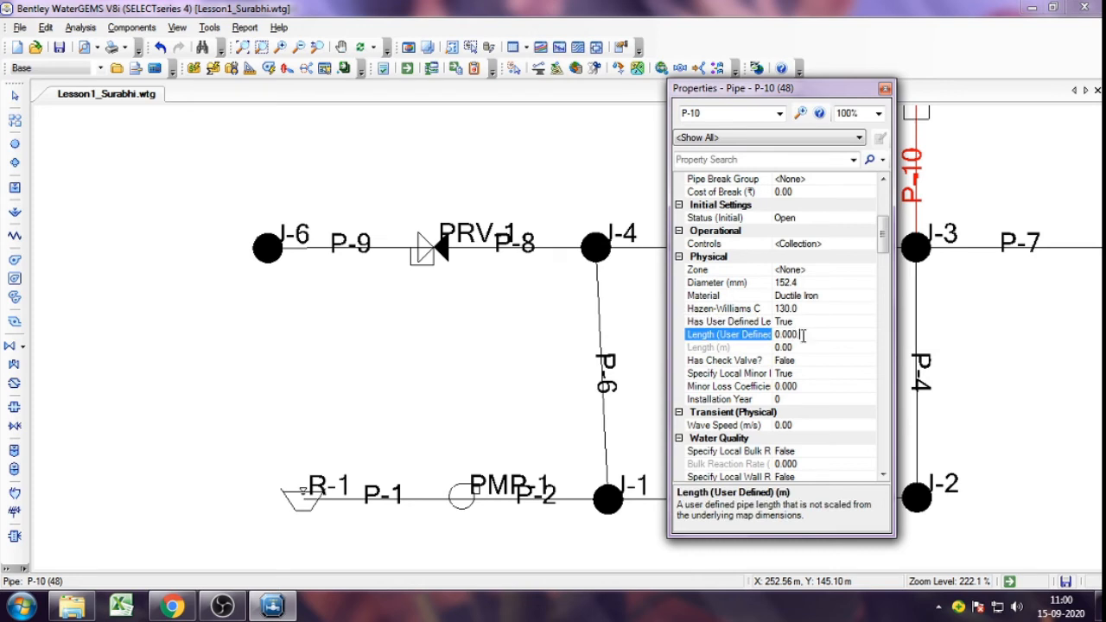
{"action": "double_click", "coordinate": [802, 335]}
{"action": "type", "text": "0.1"}
{"action": "left_click", "coordinate": [982, 405]}
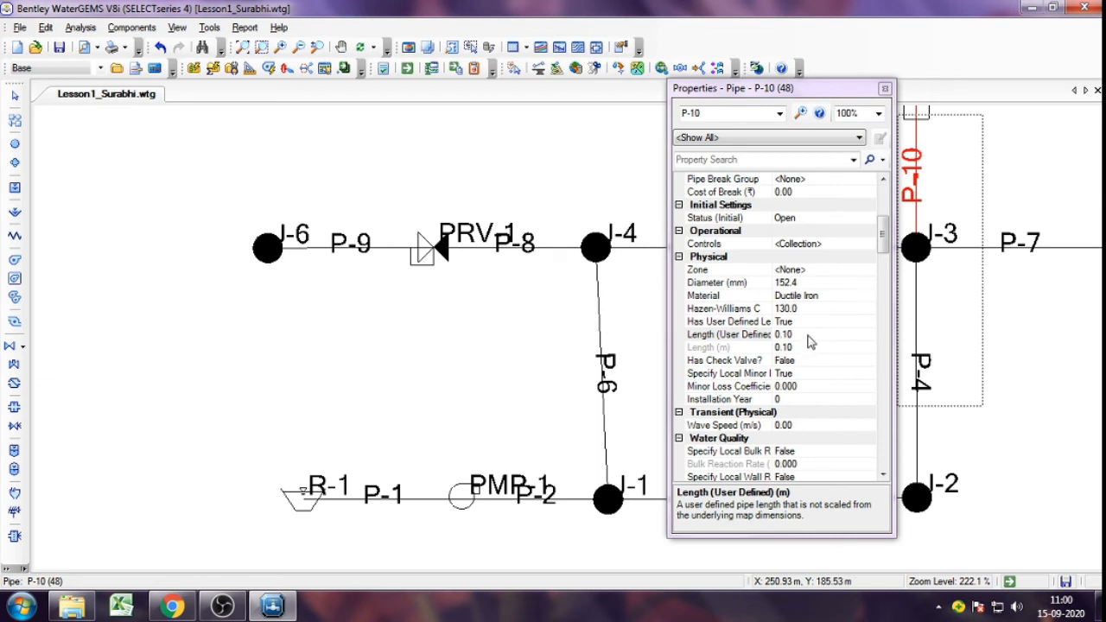
Step: Set the user-defined length of pipe P-10 to 100 m and close its properties
{"action": "left_click", "coordinate": [744, 337]}
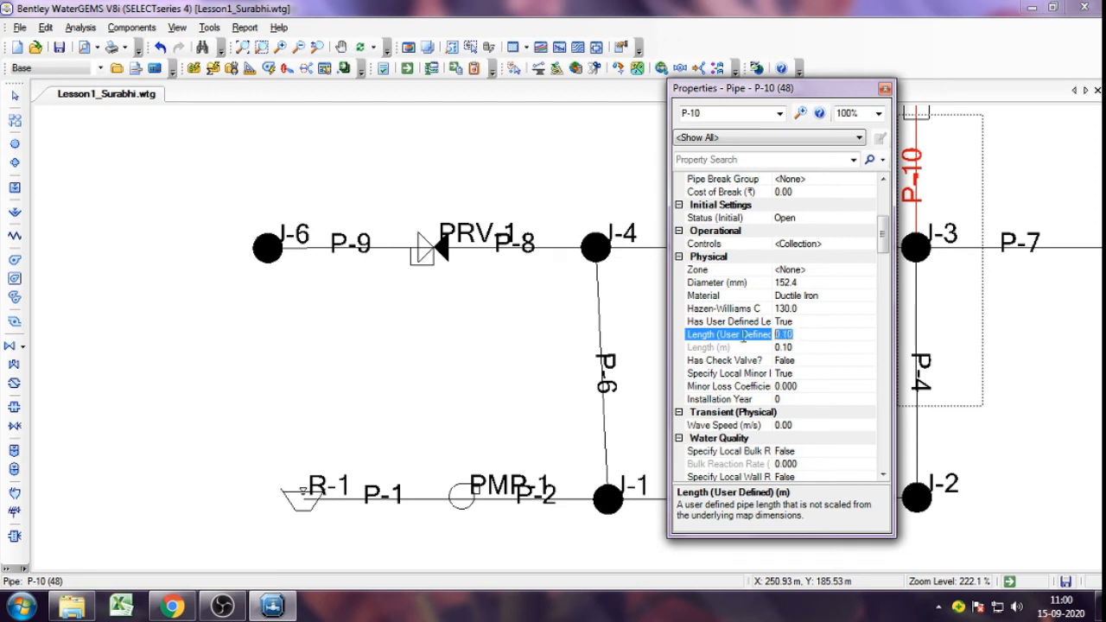
{"action": "type", "text": "100"}
{"action": "left_click", "coordinate": [824, 349]}
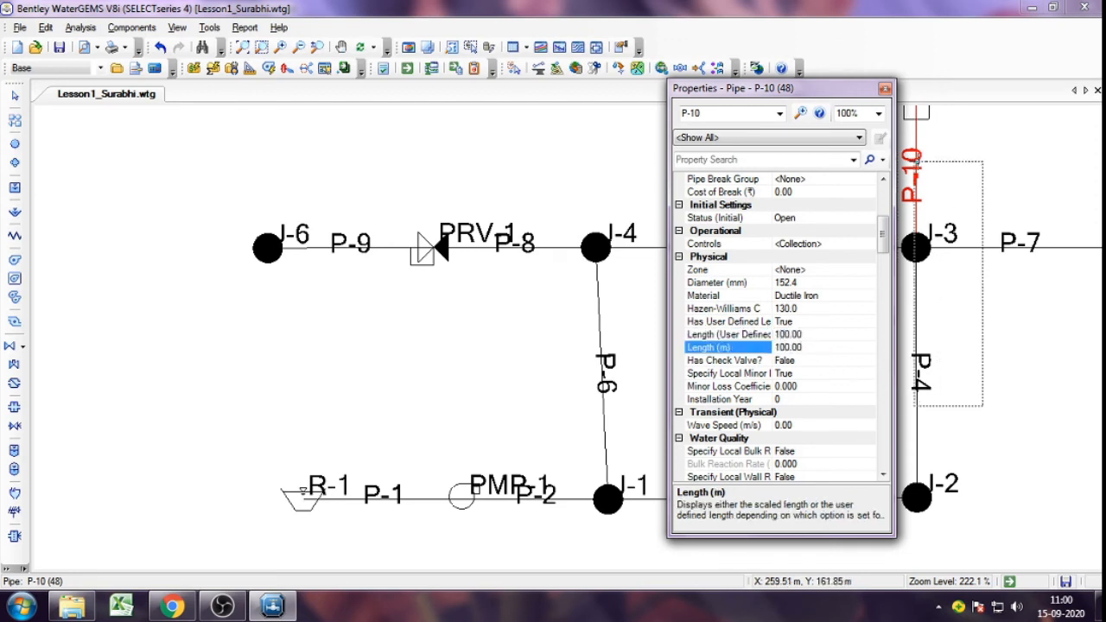
{"action": "left_click", "coordinate": [885, 88]}
Step: Reopen the properties of pipe P-9, set its user-defined length to 31 m, then close them and deselect the pipe
{"action": "left_click_drag", "start_coordinate": [392, 262], "coordinate": [393, 263]}
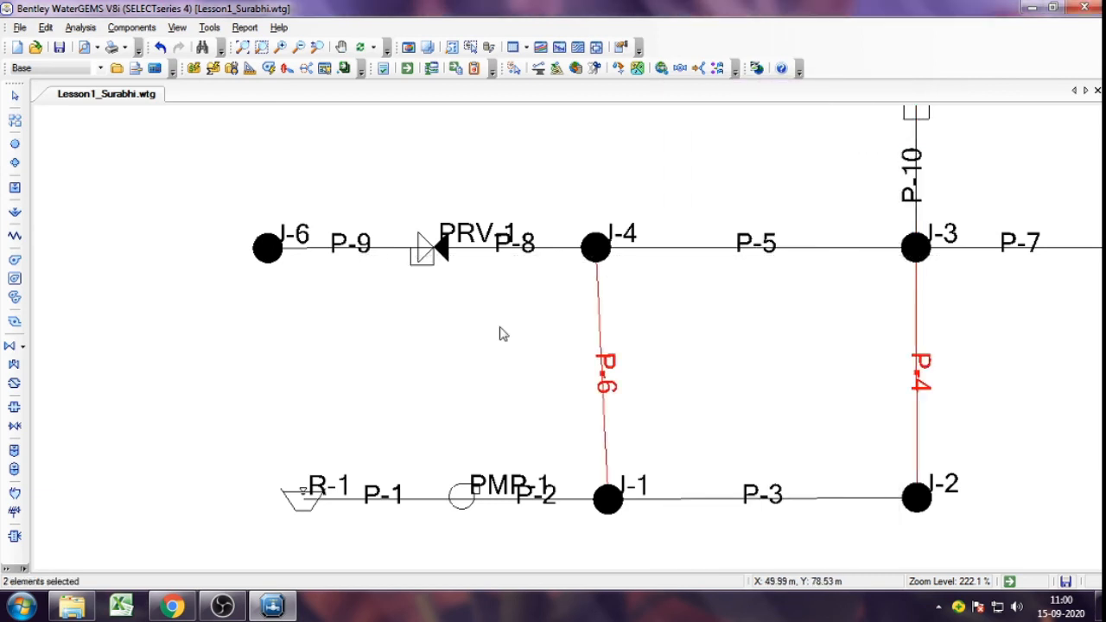
{"action": "double_click", "coordinate": [404, 249]}
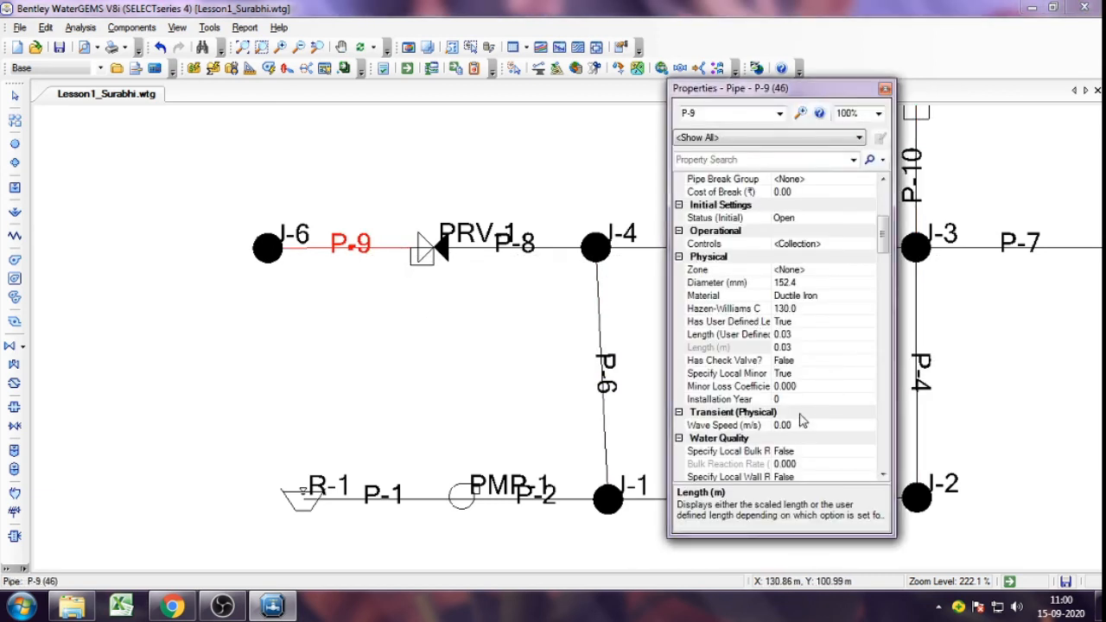
{"action": "left_click", "coordinate": [747, 335]}
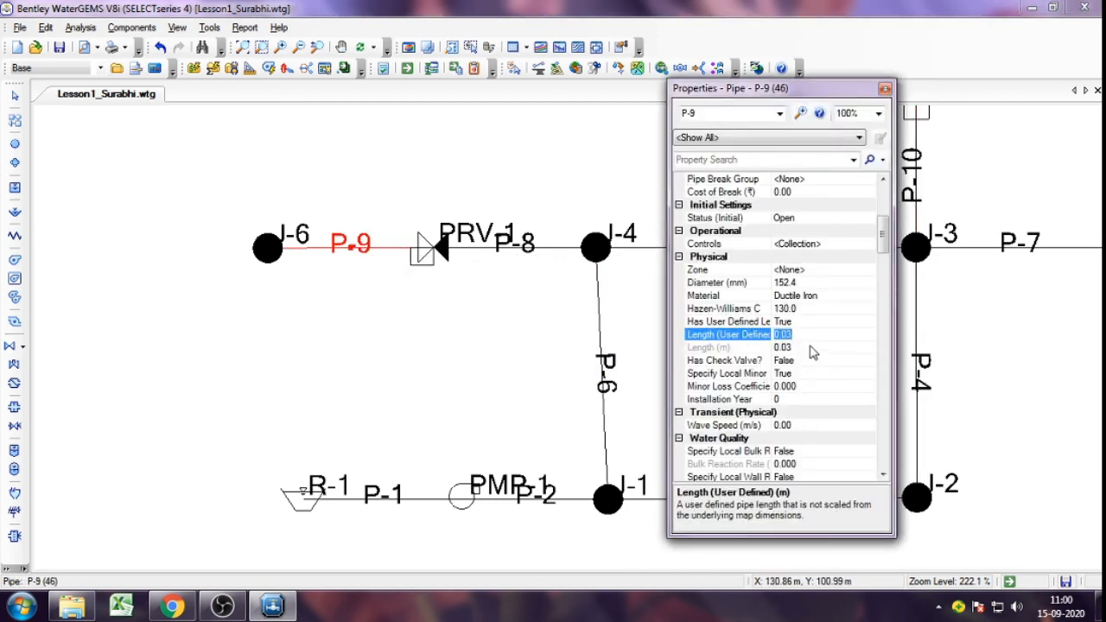
{"action": "type", "text": "31"}
{"action": "left_click", "coordinate": [791, 347]}
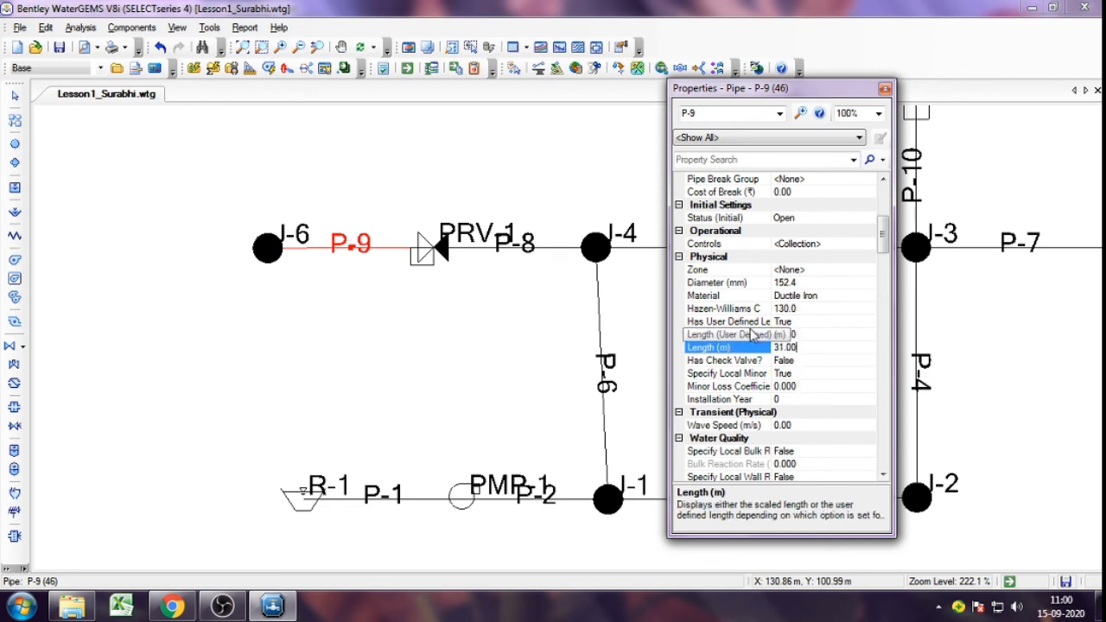
{"action": "left_click", "coordinate": [885, 88]}
{"action": "left_click_drag", "start_coordinate": [415, 330], "coordinate": [1009, 275]}
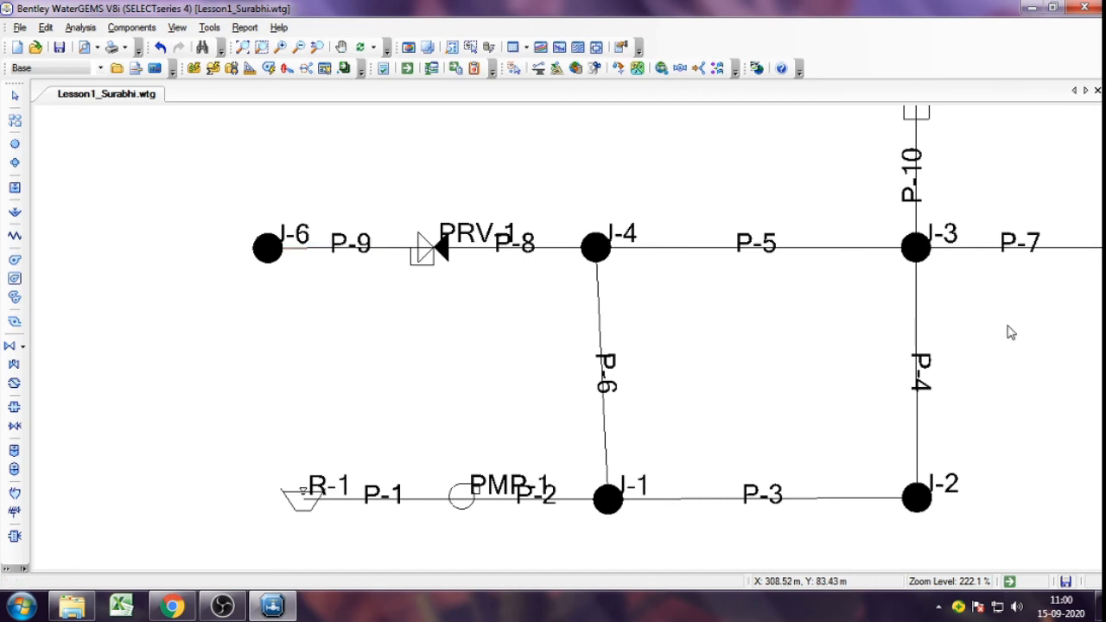
Step: Dismiss the security notification and open the predefined Pipe Table to review the pipes' user-defined lengths
{"action": "scroll", "coordinate": [980, 352], "scroll_direction": "down", "scroll_amount": 1}
{"action": "scroll", "coordinate": [982, 351], "scroll_direction": "up", "scroll_amount": 1}
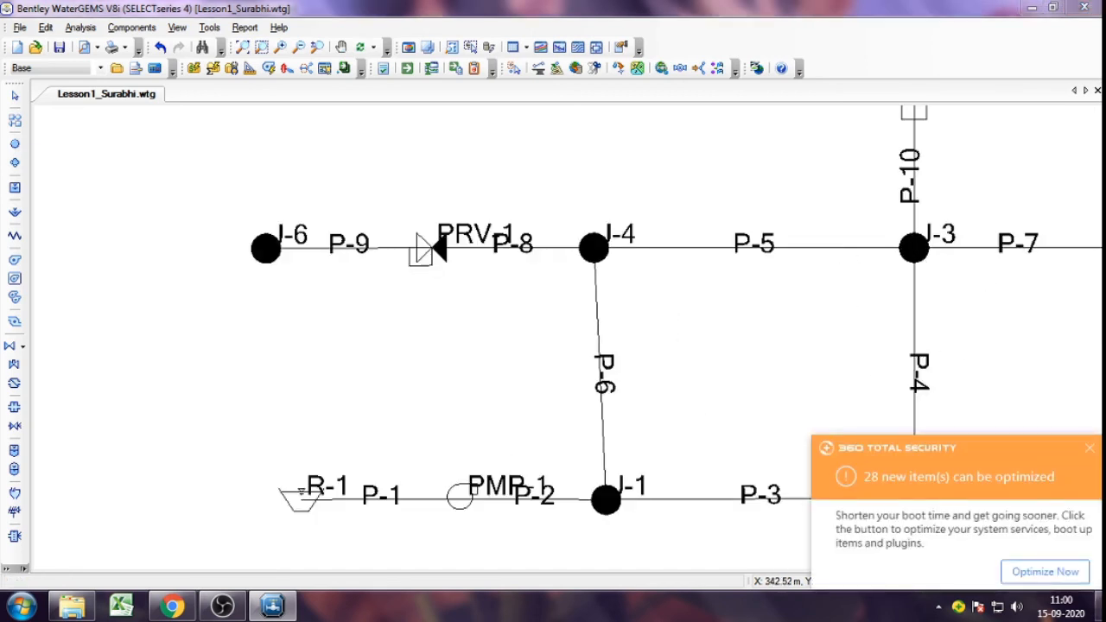
{"action": "left_click", "coordinate": [1089, 448]}
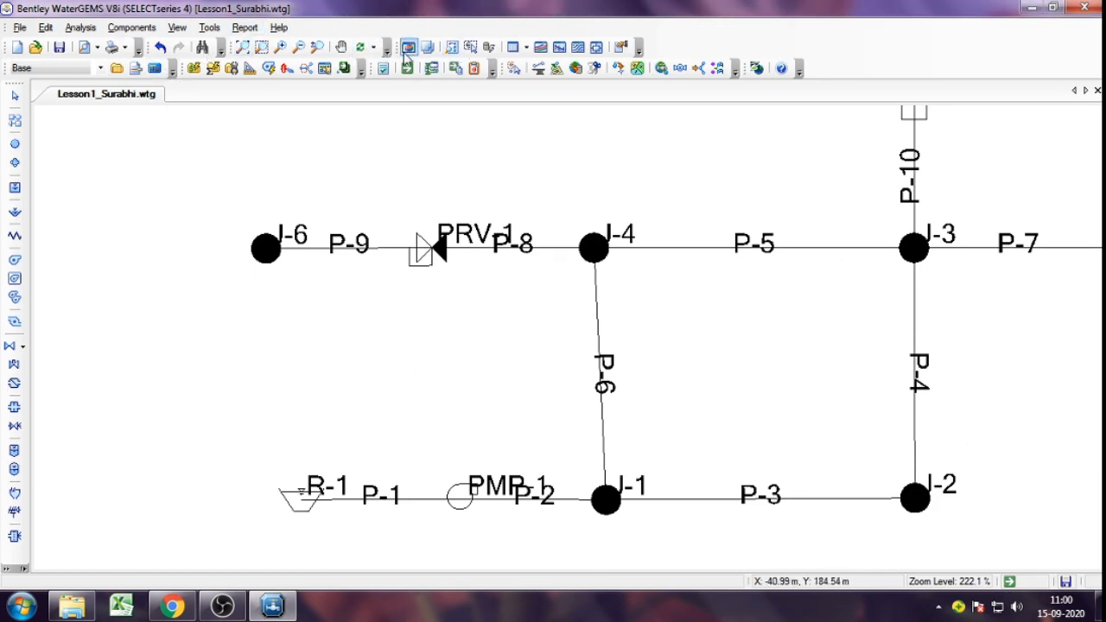
{"action": "left_click", "coordinate": [512, 47]}
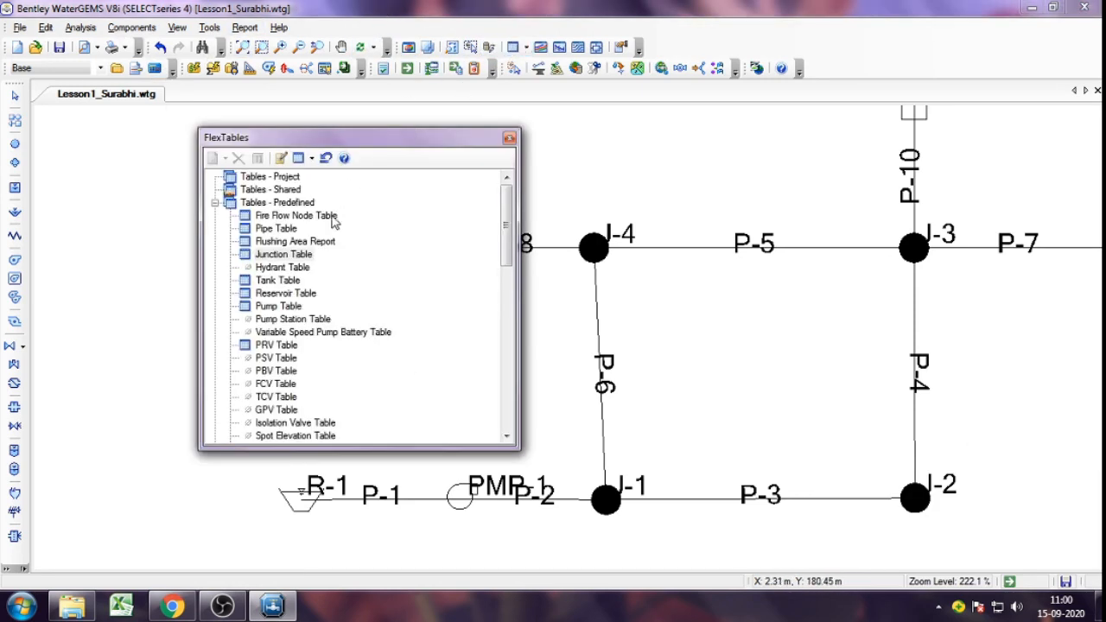
{"action": "double_click", "coordinate": [274, 229]}
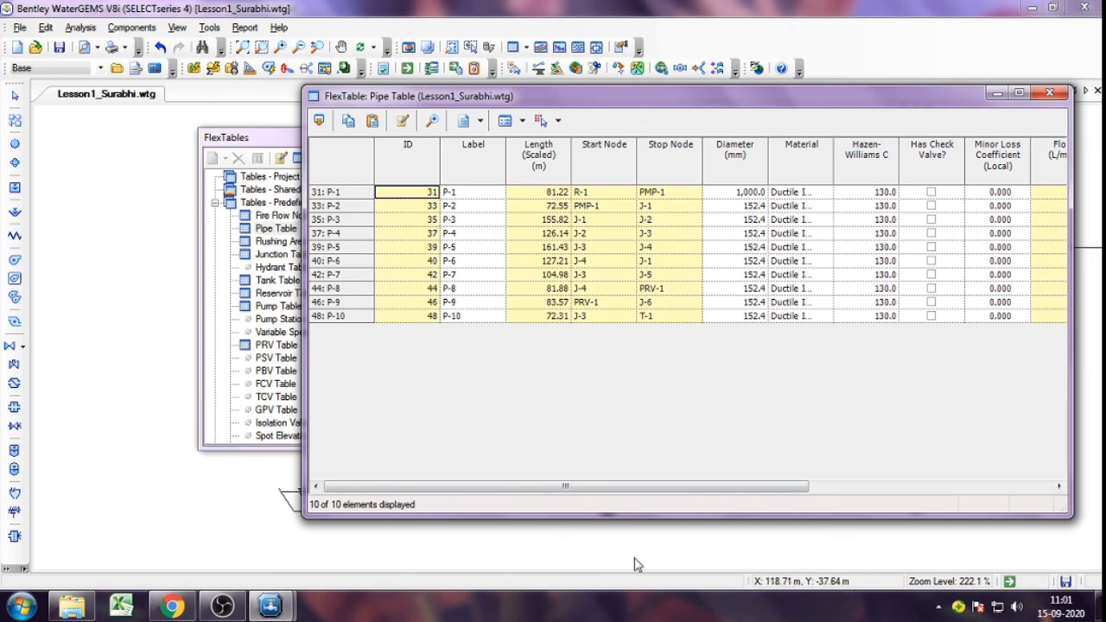
{"action": "left_click_drag", "start_coordinate": [634, 488], "coordinate": [933, 506]}
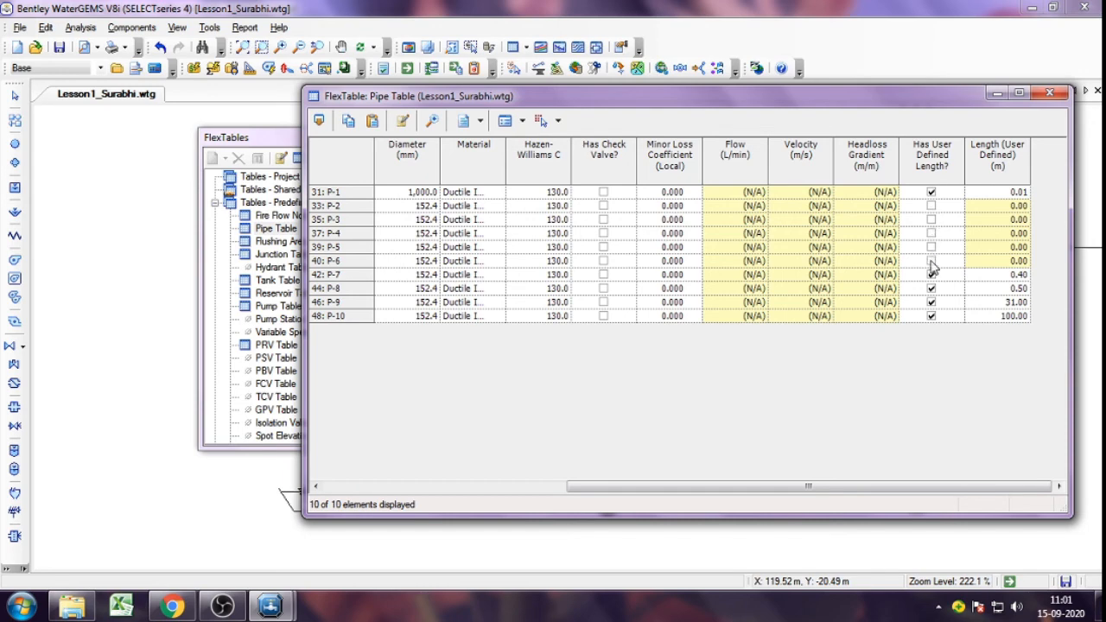
{"action": "left_click_drag", "start_coordinate": [863, 487], "coordinate": [536, 283]}
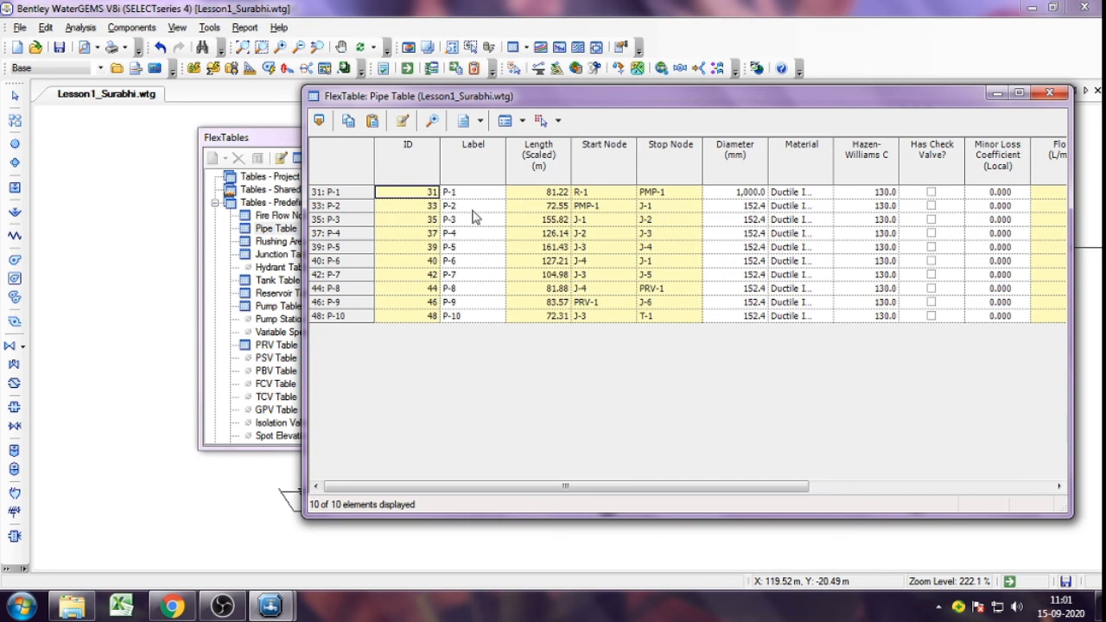
Step: Set the diameters of pipes P-2 through P-10 to 150 mm in the Pipe Table
{"action": "left_click", "coordinate": [738, 211]}
{"action": "type", "text": "15"}
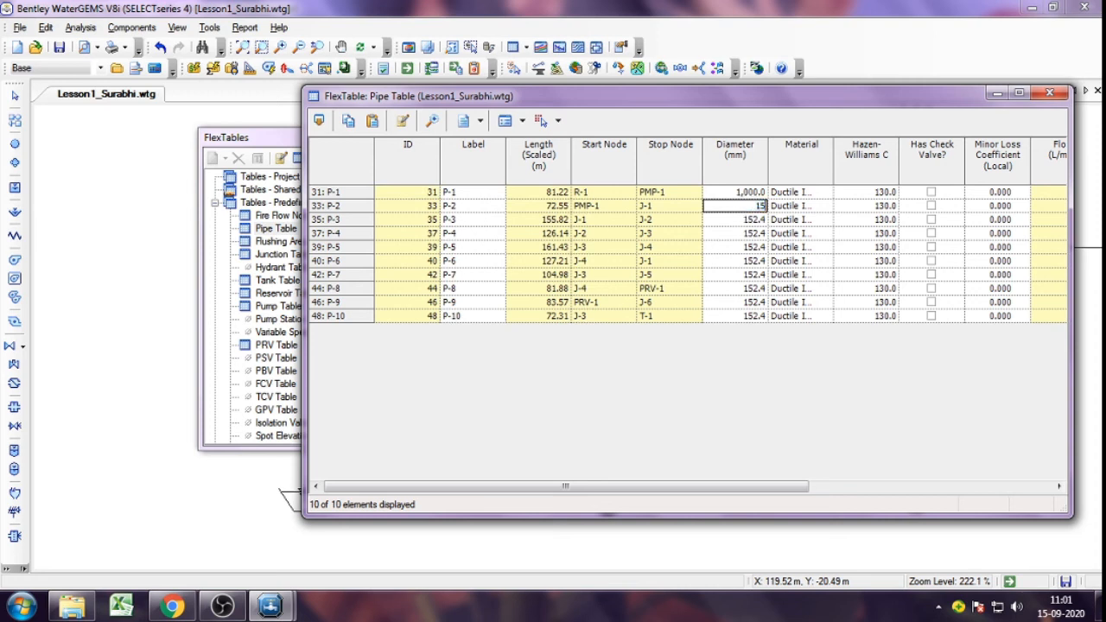
{"action": "key", "text": "Return"}
{"action": "type", "text": "150"}
{"action": "key", "text": "Return"}
{"action": "type", "text": "150"}
{"action": "key", "text": "Return"}
{"action": "type", "text": "150"}
{"action": "key", "text": "Return"}
{"action": "type", "text": "15"}
{"action": "key", "text": "Return"}
{"action": "key", "text": "Up"}
{"action": "type", "text": "150"}
{"action": "key", "text": "Return"}
{"action": "type", "text": "15"}
{"action": "key", "text": "Return"}
{"action": "key", "text": "Up"}
{"action": "type", "text": "150"}
{"action": "key", "text": "Return"}
{"action": "type", "text": "150"}
{"action": "key", "text": "Return"}
{"action": "type", "text": "150"}
{"action": "key", "text": "Return"}
{"action": "type", "text": "150"}
{"action": "key", "text": "Return"}
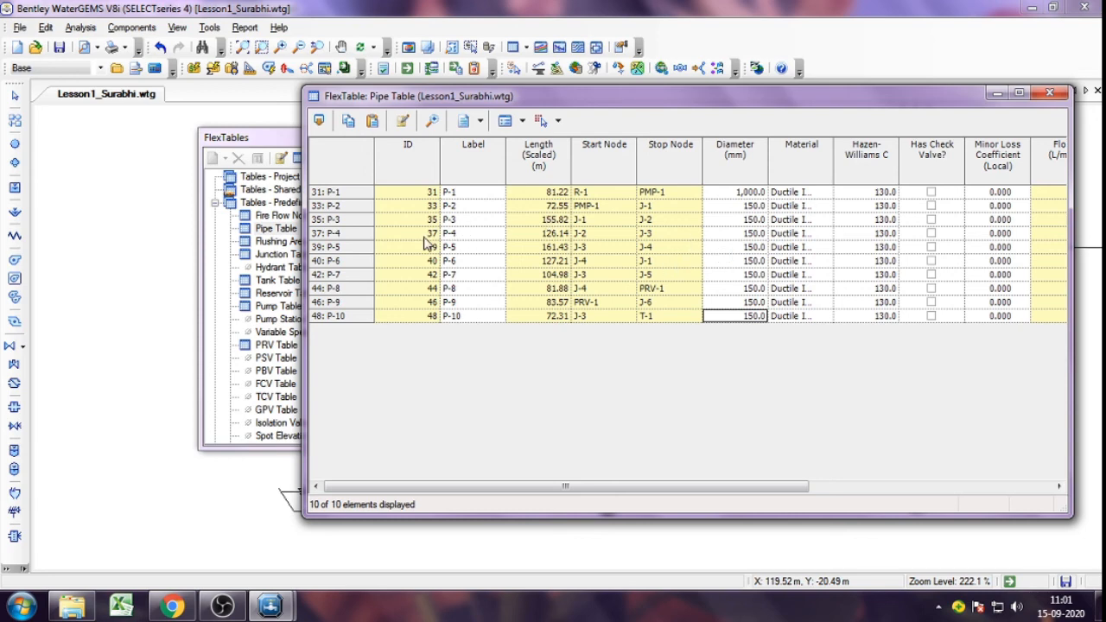
Step: Assign PVC from MaterialLibrary.xml as the material of pipe P-4 in the Pipe Table
{"action": "left_click", "coordinate": [824, 234]}
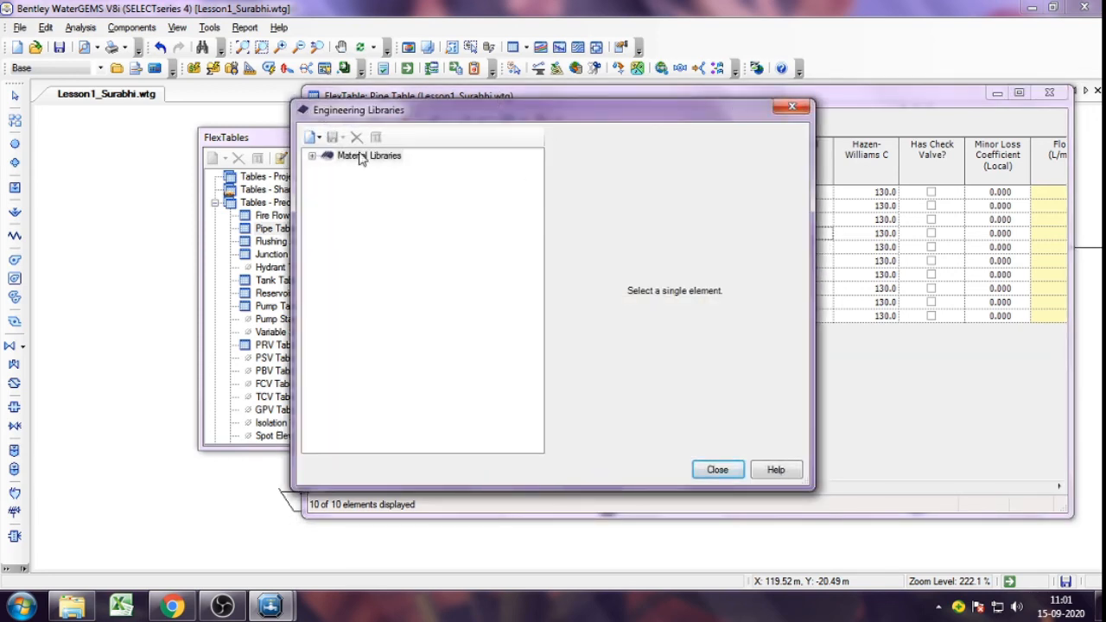
{"action": "left_click", "coordinate": [789, 107]}
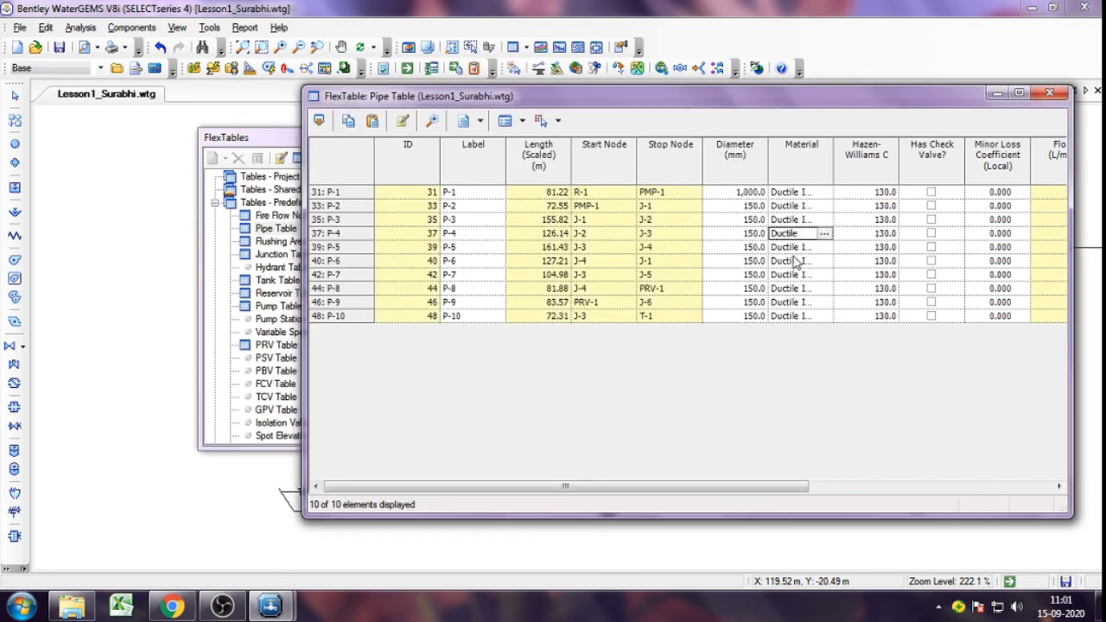
{"action": "left_click", "coordinate": [825, 235]}
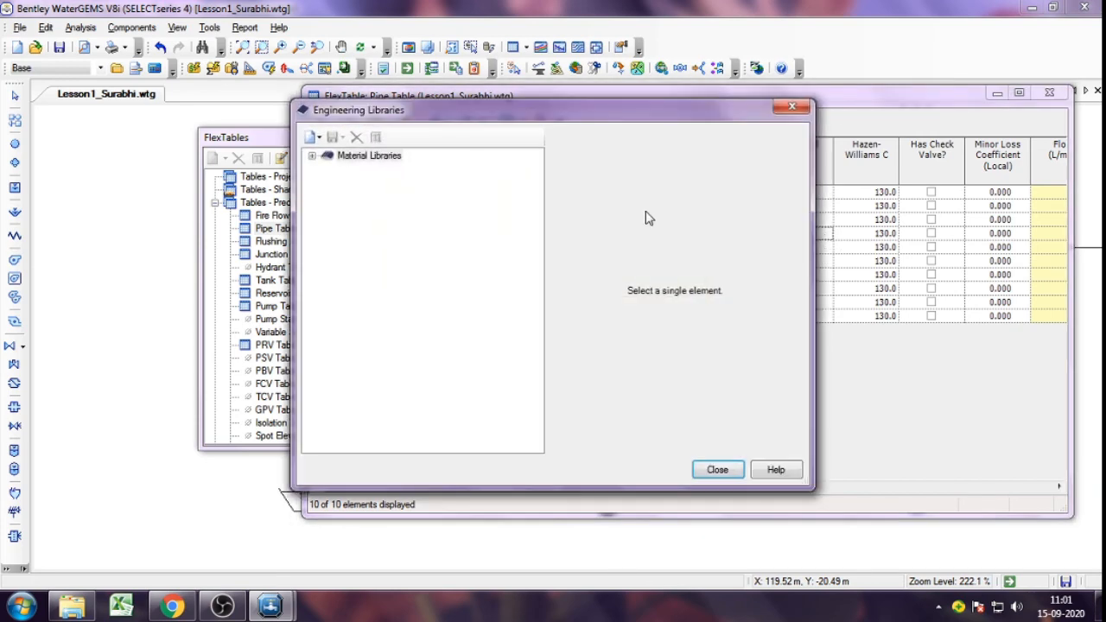
{"action": "left_click", "coordinate": [313, 157]}
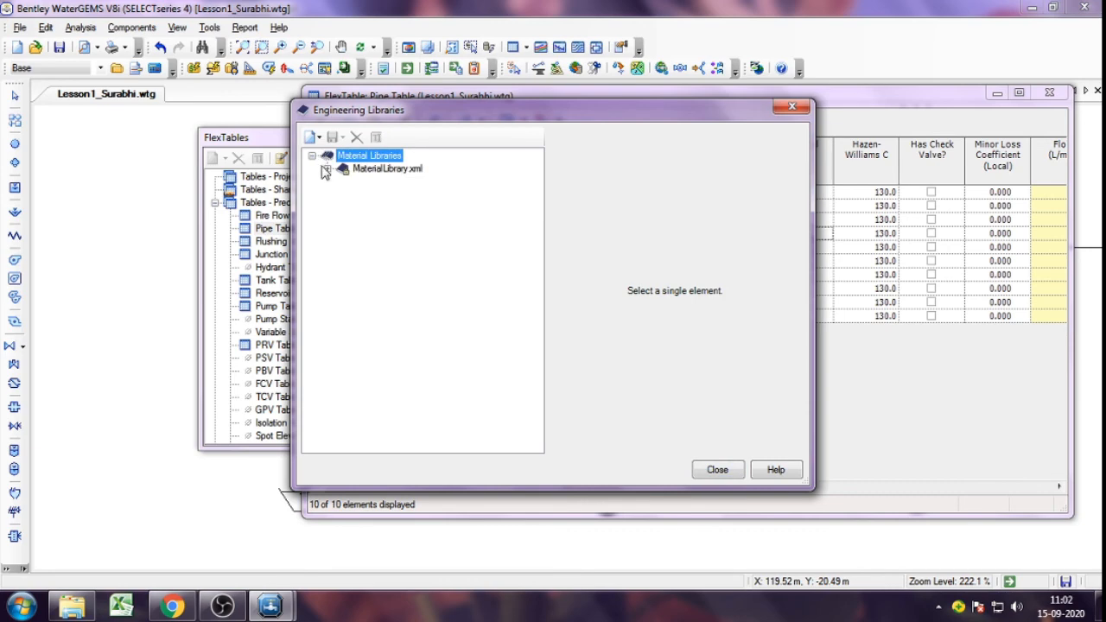
{"action": "left_click", "coordinate": [325, 170]}
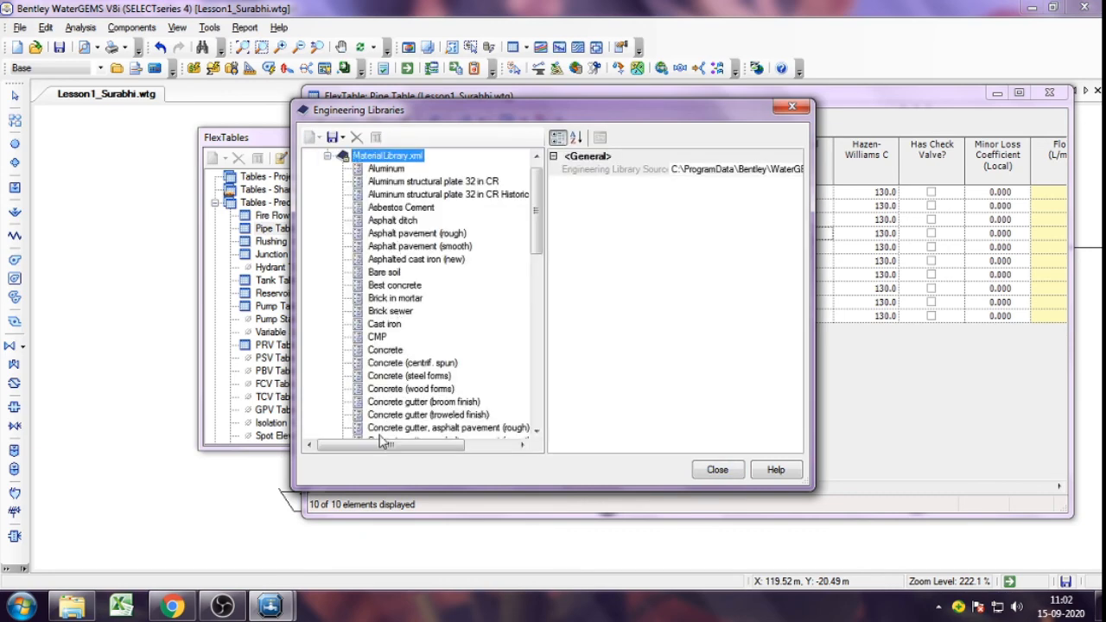
{"action": "scroll", "coordinate": [401, 287], "scroll_direction": "down", "scroll_amount": 4}
{"action": "scroll", "coordinate": [400, 286], "scroll_direction": "down", "scroll_amount": 11}
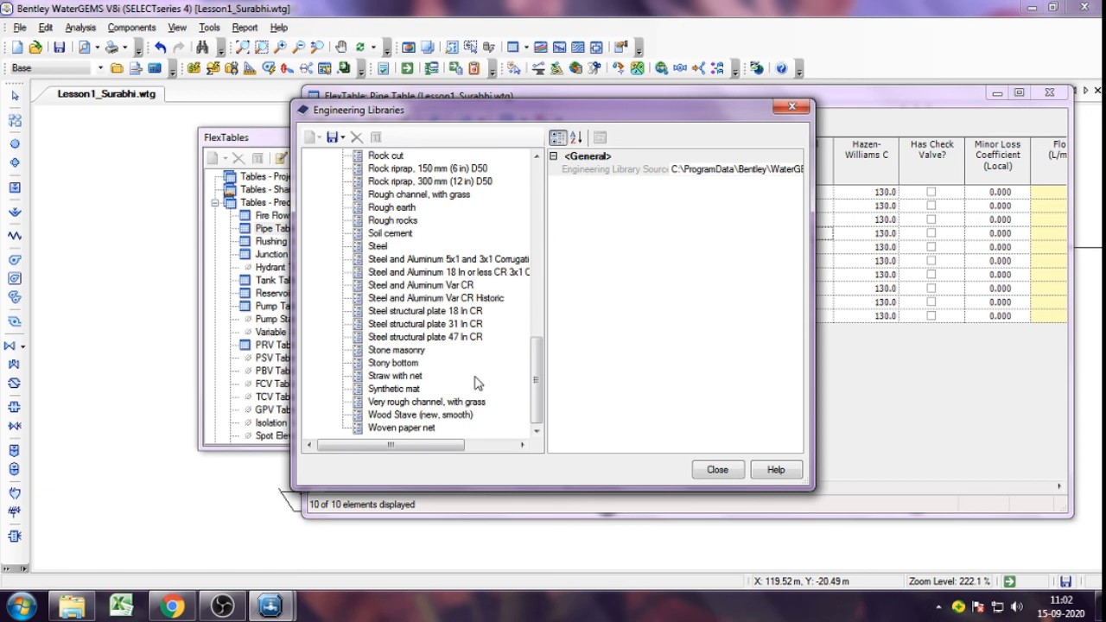
{"action": "scroll", "coordinate": [432, 216], "scroll_direction": "up", "scroll_amount": 2}
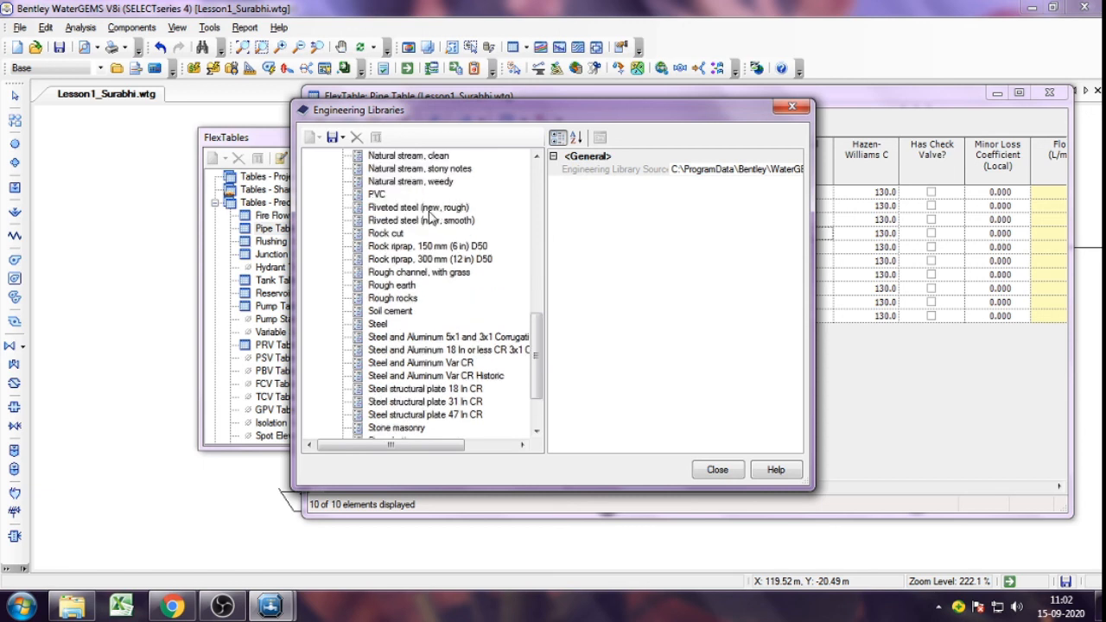
{"action": "left_click", "coordinate": [378, 194]}
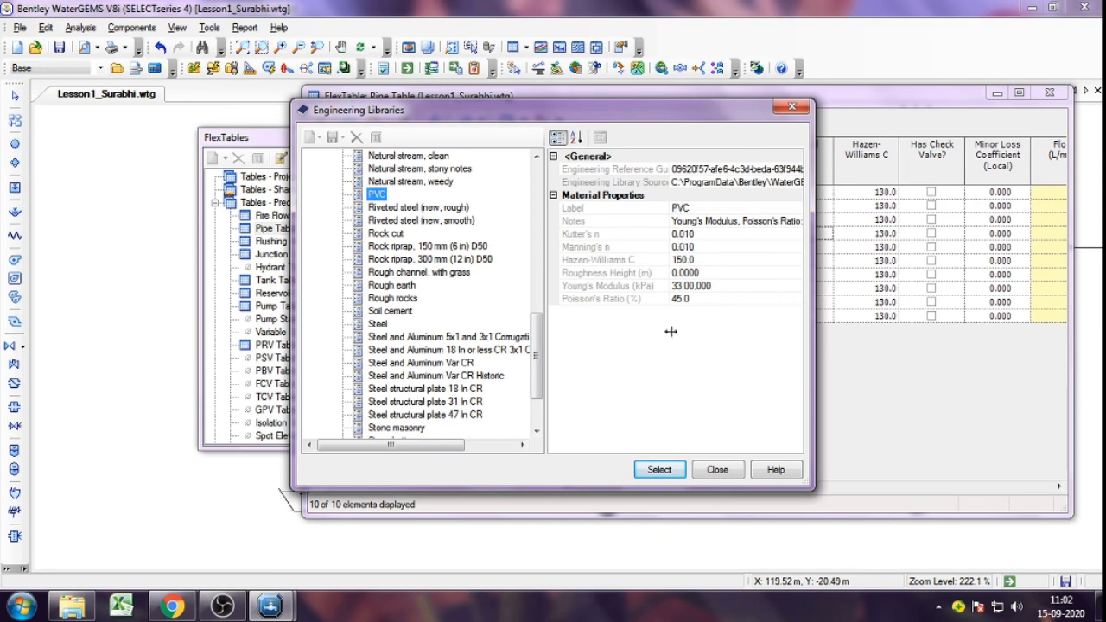
{"action": "left_click", "coordinate": [668, 477]}
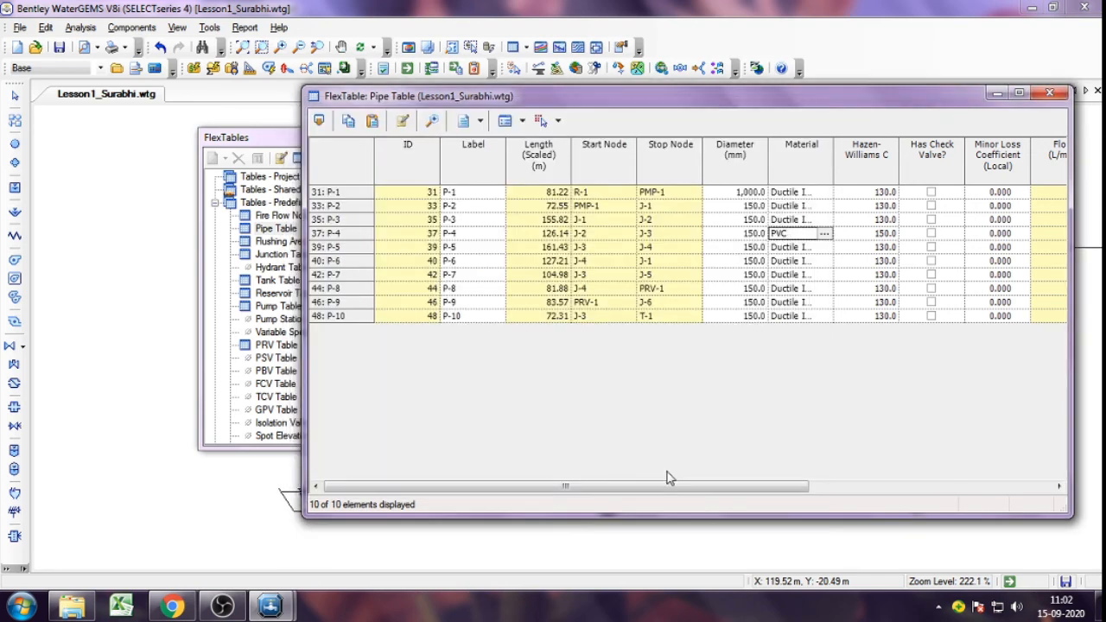
Step: Assign PVC from MaterialLibrary.xml as the material of pipe P-7 in the Pipe Table
{"action": "left_click", "coordinate": [793, 248]}
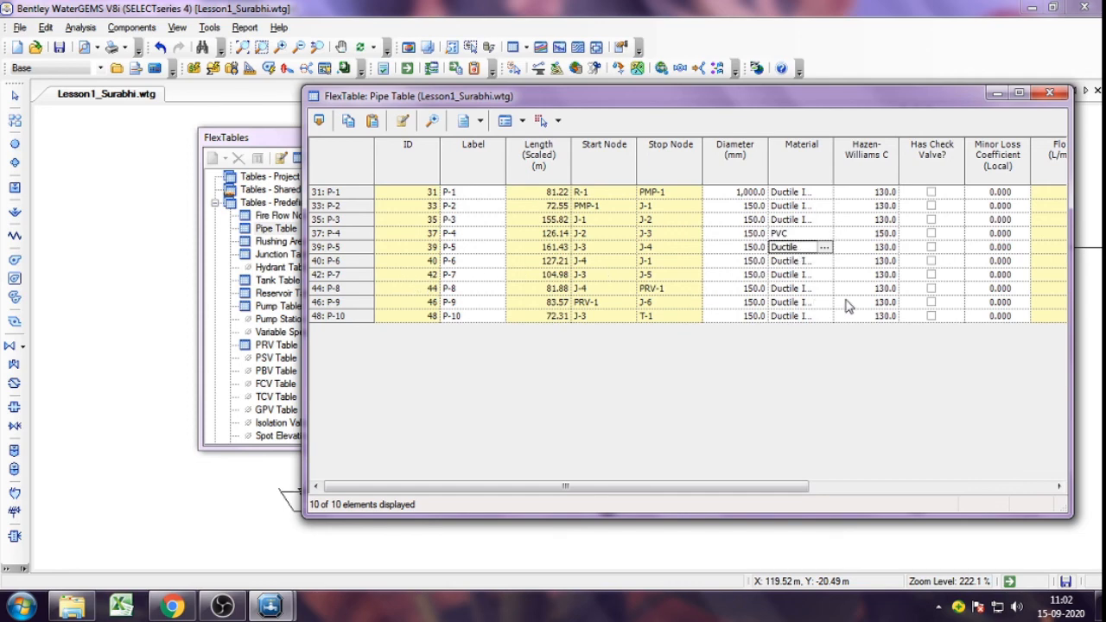
{"action": "left_click", "coordinate": [827, 276]}
{"action": "left_click", "coordinate": [827, 275]}
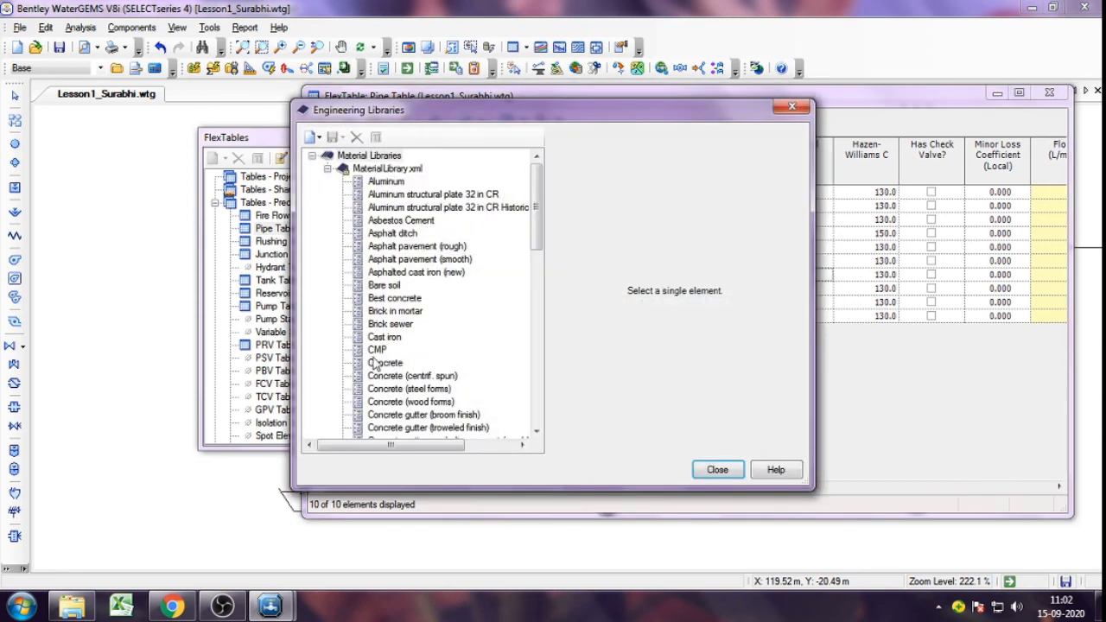
{"action": "left_click", "coordinate": [386, 377]}
{"action": "scroll", "coordinate": [387, 400], "scroll_direction": "down", "scroll_amount": 4}
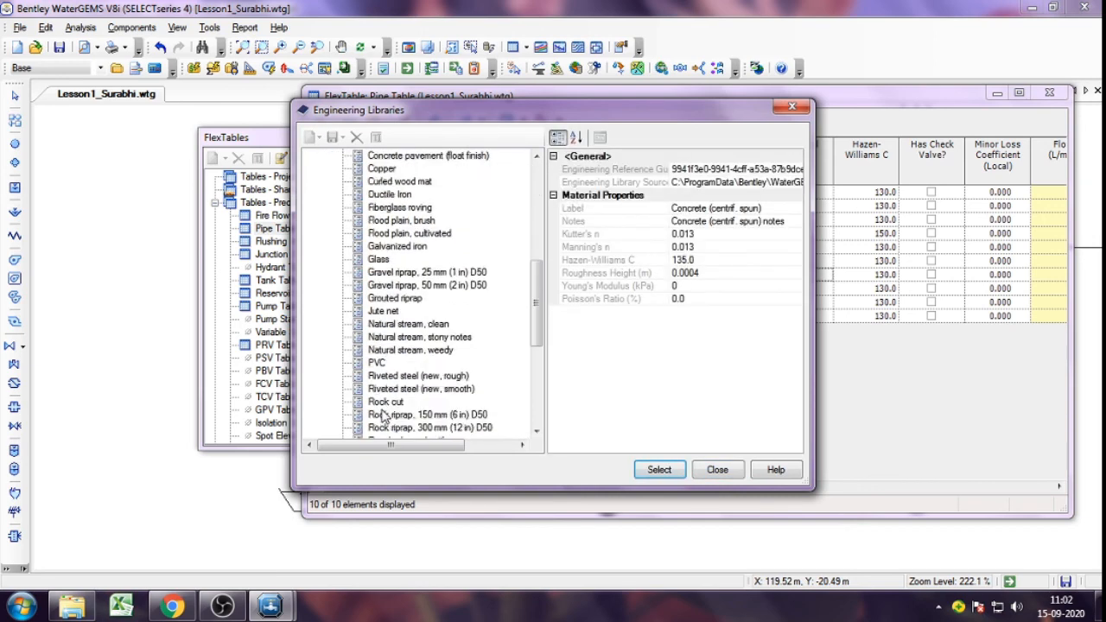
{"action": "left_click", "coordinate": [390, 351]}
{"action": "left_click", "coordinate": [382, 363]}
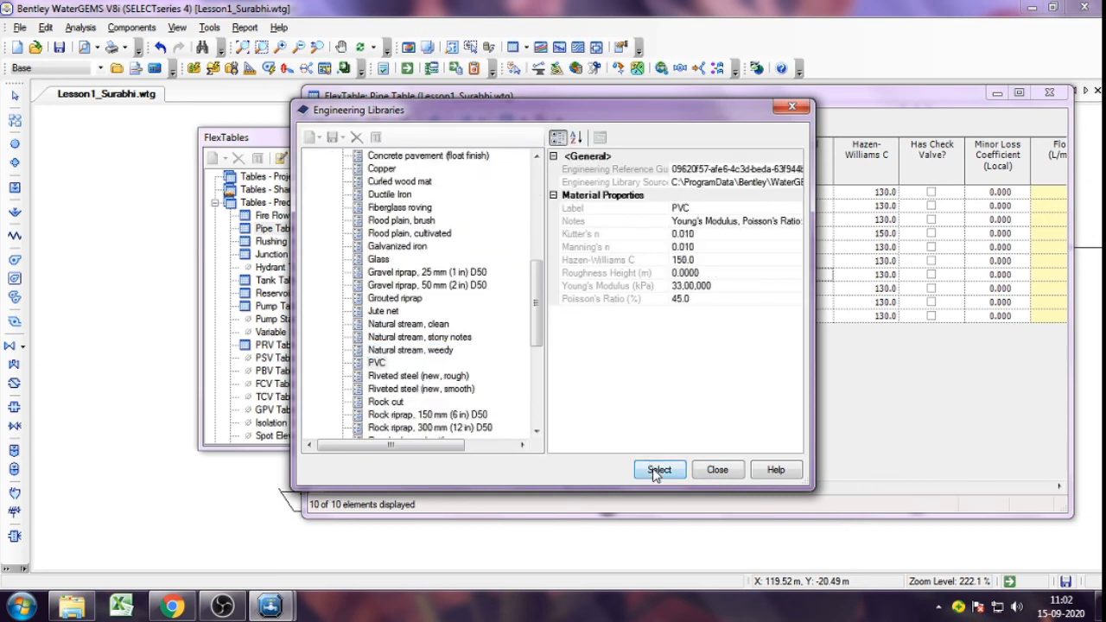
{"action": "left_click", "coordinate": [649, 468]}
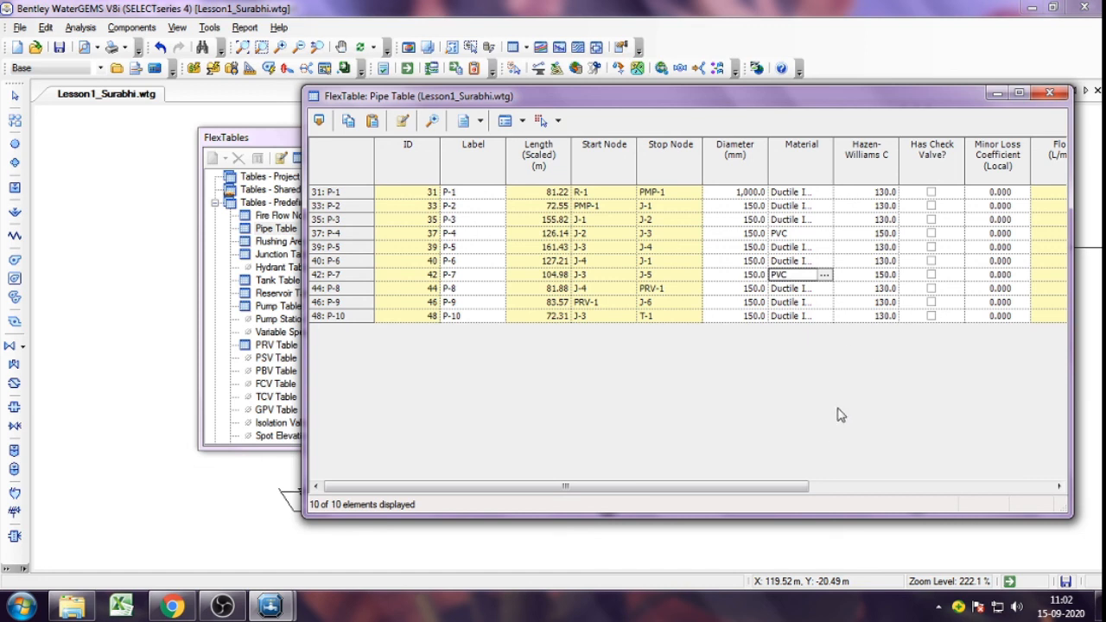
Step: Close the Pipe Table and the FlexTables manager, and bring the whole network into view
{"action": "left_click_drag", "start_coordinate": [771, 488], "coordinate": [900, 507]}
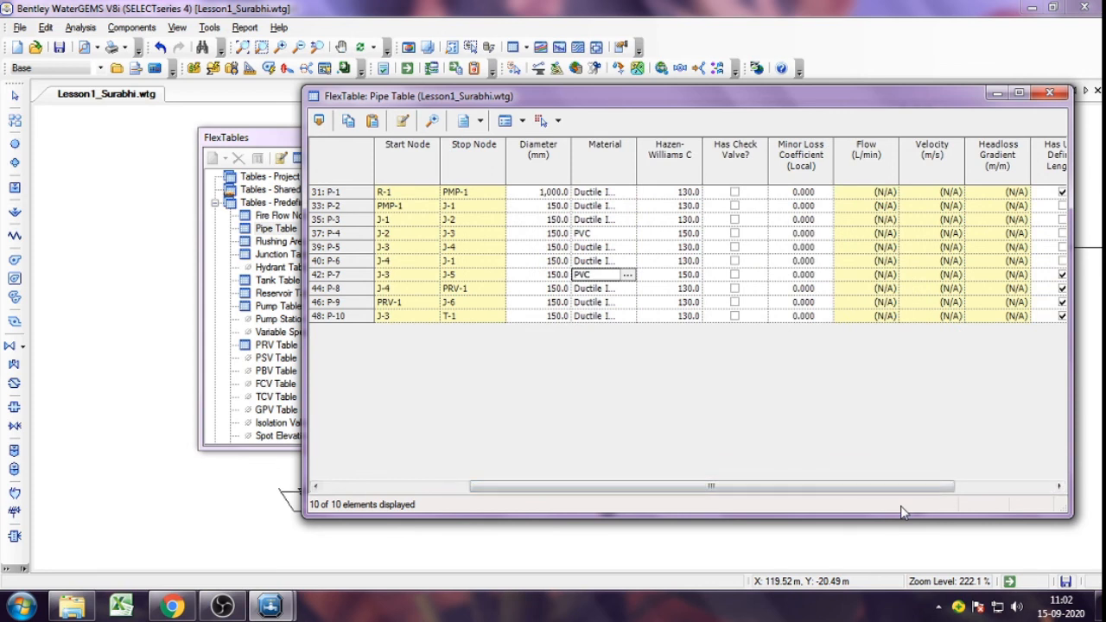
{"action": "left_click", "coordinate": [1050, 95]}
{"action": "left_click", "coordinate": [510, 141]}
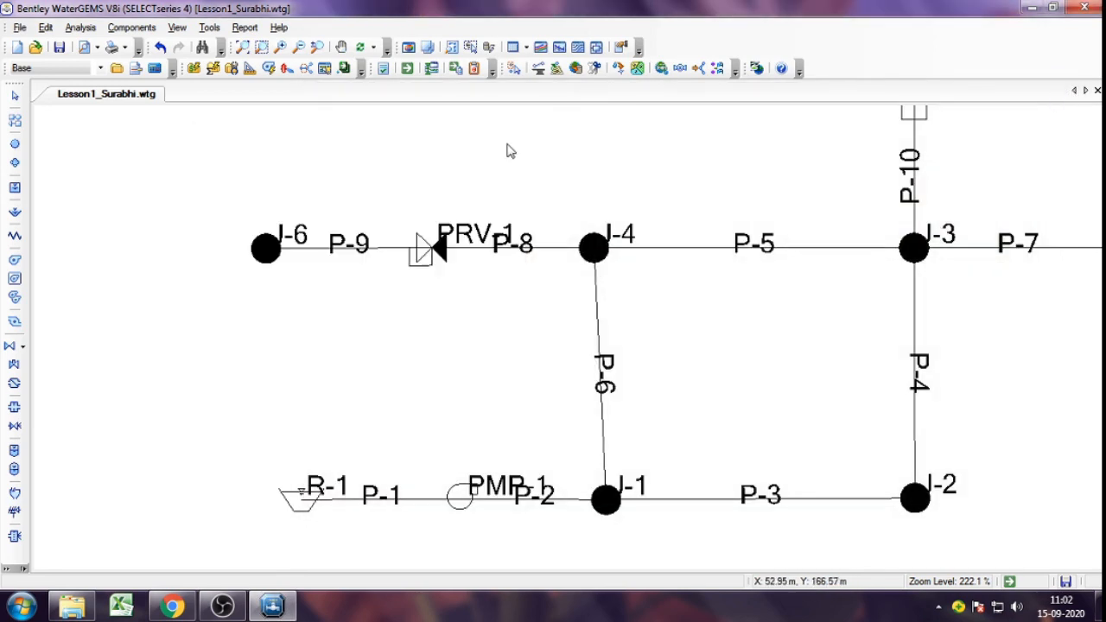
{"action": "scroll", "coordinate": [504, 153], "scroll_direction": "down", "scroll_amount": 3}
{"action": "mouse_move", "coordinate": [504, 153]}
{"action": "left_mouse_down"}
{"action": "mouse_move", "coordinate": [569, 110]}
{"action": "mouse_move", "coordinate": [624, 148]}
{"action": "left_mouse_up"}
{"action": "scroll", "coordinate": [625, 148], "scroll_direction": "up", "scroll_amount": 1}
{"action": "scroll", "coordinate": [625, 148], "scroll_direction": "down", "scroll_amount": 1}
{"action": "scroll", "coordinate": [679, 121], "scroll_direction": "up", "scroll_amount": 1}
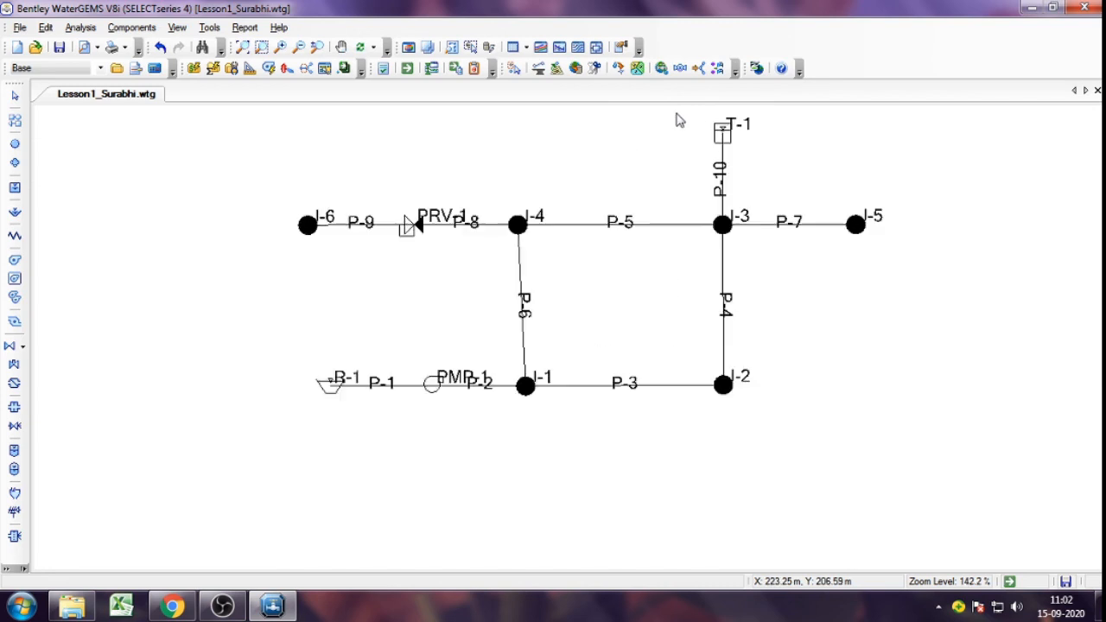
Step: Set the time analysis type to Steady State in the Steady State/EPS Solver's Base Calculation Options, and close the options
{"action": "left_click", "coordinate": [154, 69]}
{"action": "double_click", "coordinate": [269, 165]}
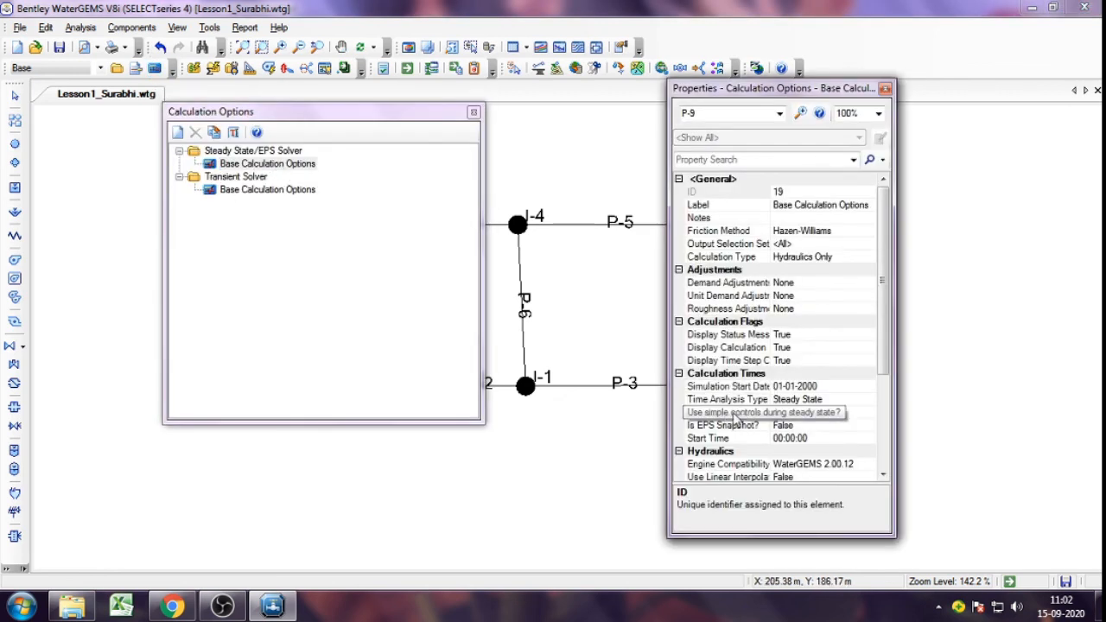
{"action": "left_click", "coordinate": [843, 397]}
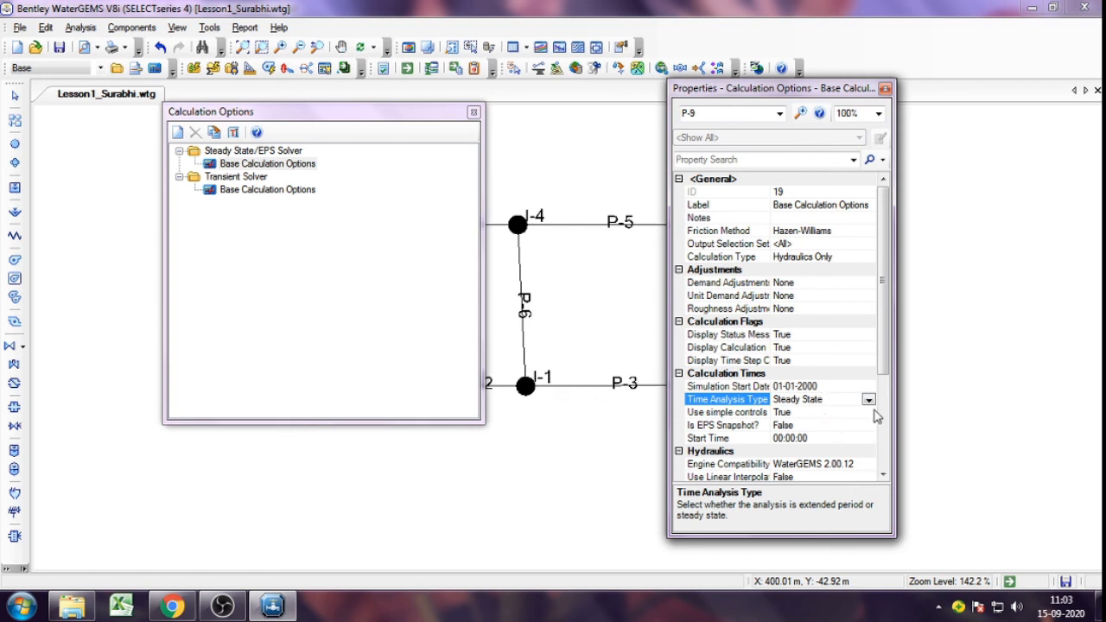
{"action": "left_click", "coordinate": [868, 399]}
{"action": "left_click", "coordinate": [802, 424]}
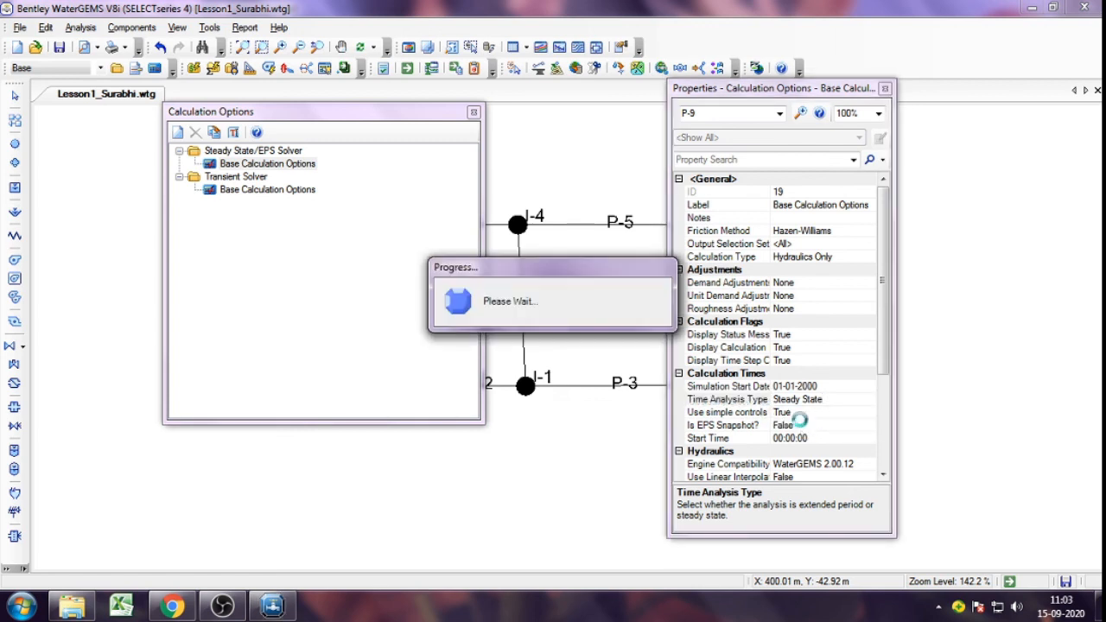
{"action": "left_click", "coordinate": [885, 89]}
{"action": "left_click", "coordinate": [473, 111]}
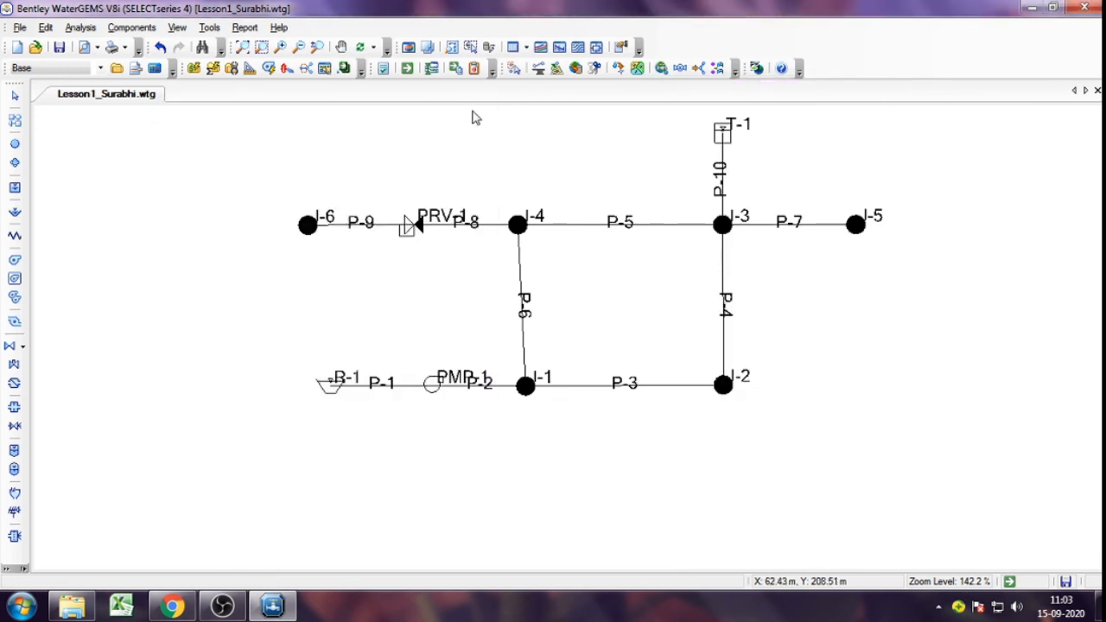
Step: Compute the Base scenario and enlarge its Calculation Summary window
{"action": "left_click_drag", "start_coordinate": [458, 150], "coordinate": [421, 126]}
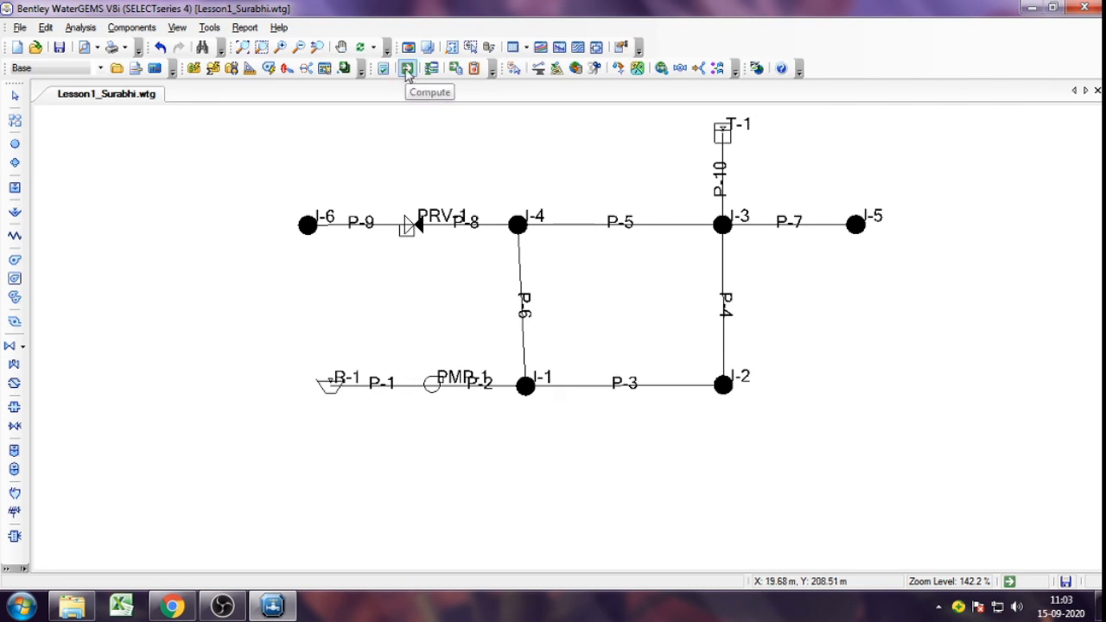
{"action": "left_click", "coordinate": [408, 70]}
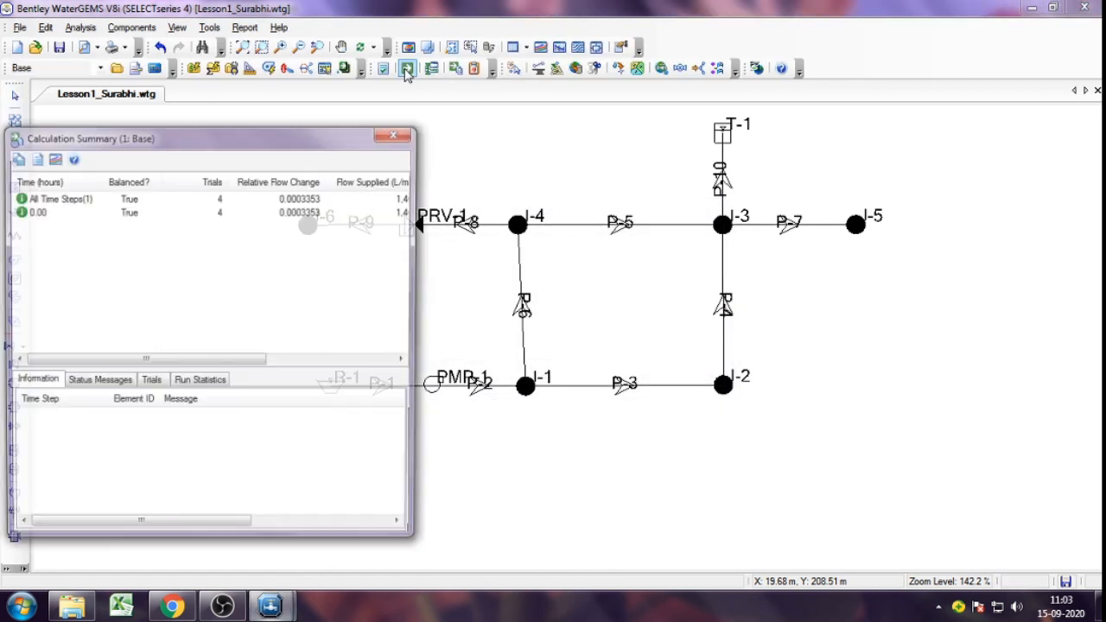
{"action": "mouse_move", "coordinate": [138, 141]}
{"action": "left_mouse_down"}
{"action": "mouse_move", "coordinate": [146, 127]}
{"action": "mouse_move", "coordinate": [372, 85]}
{"action": "left_mouse_up"}
{"action": "left_click_drag", "start_coordinate": [654, 485], "coordinate": [795, 591]}
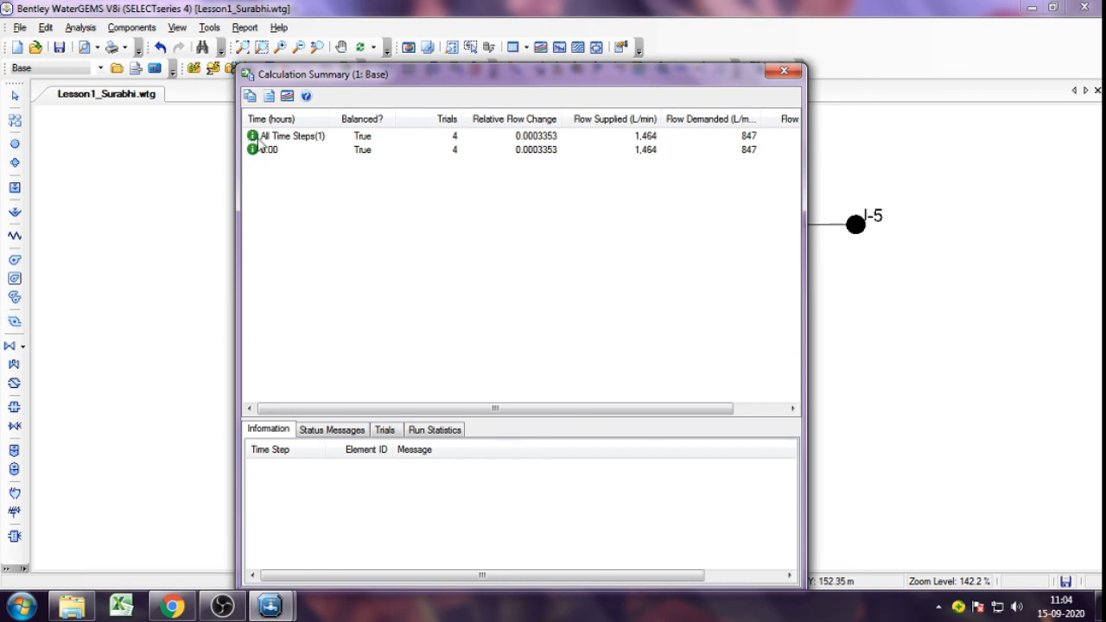
Step: Review the flow supplied, demanded and stored for all time steps in the Calculation Summary, and close it
{"action": "left_click_drag", "start_coordinate": [488, 76], "coordinate": [469, 14]}
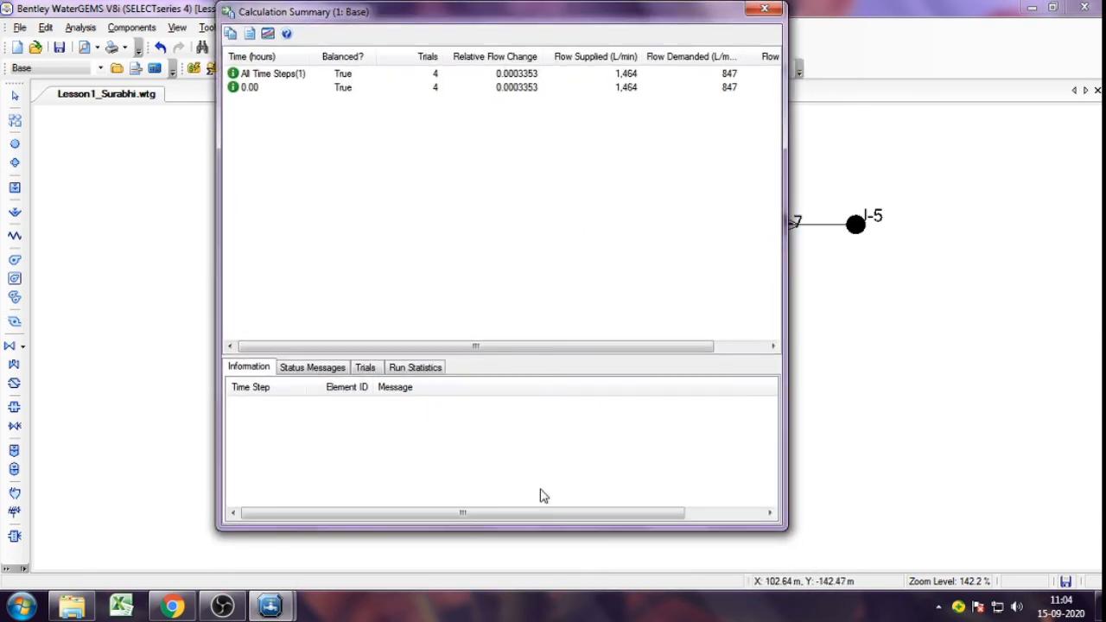
{"action": "left_click_drag", "start_coordinate": [518, 526], "coordinate": [519, 332]}
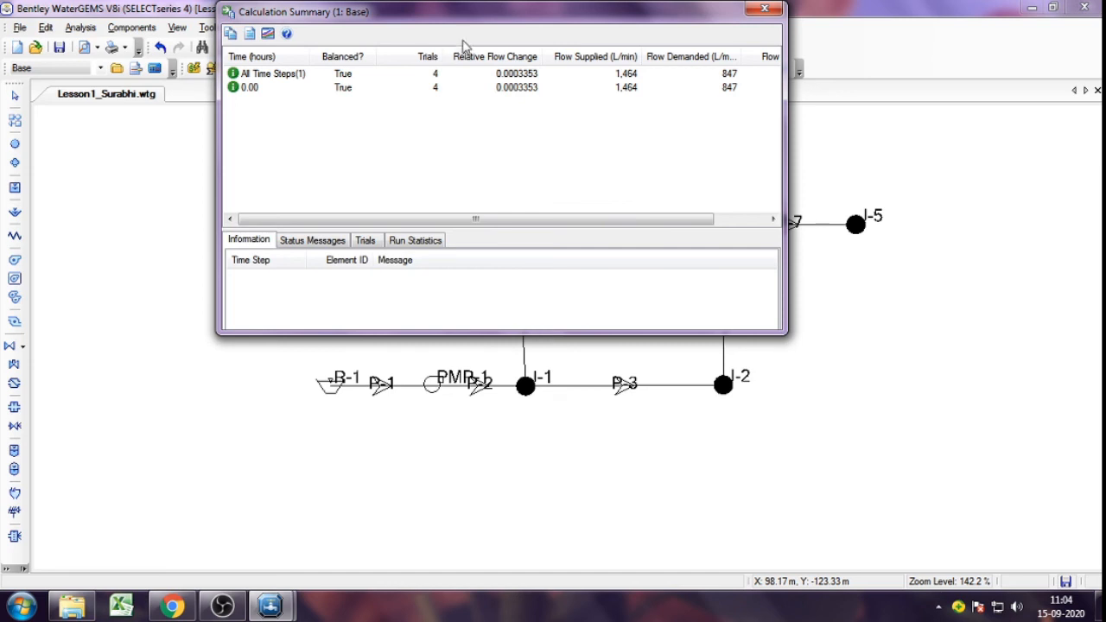
{"action": "left_click_drag", "start_coordinate": [473, 24], "coordinate": [486, 250]}
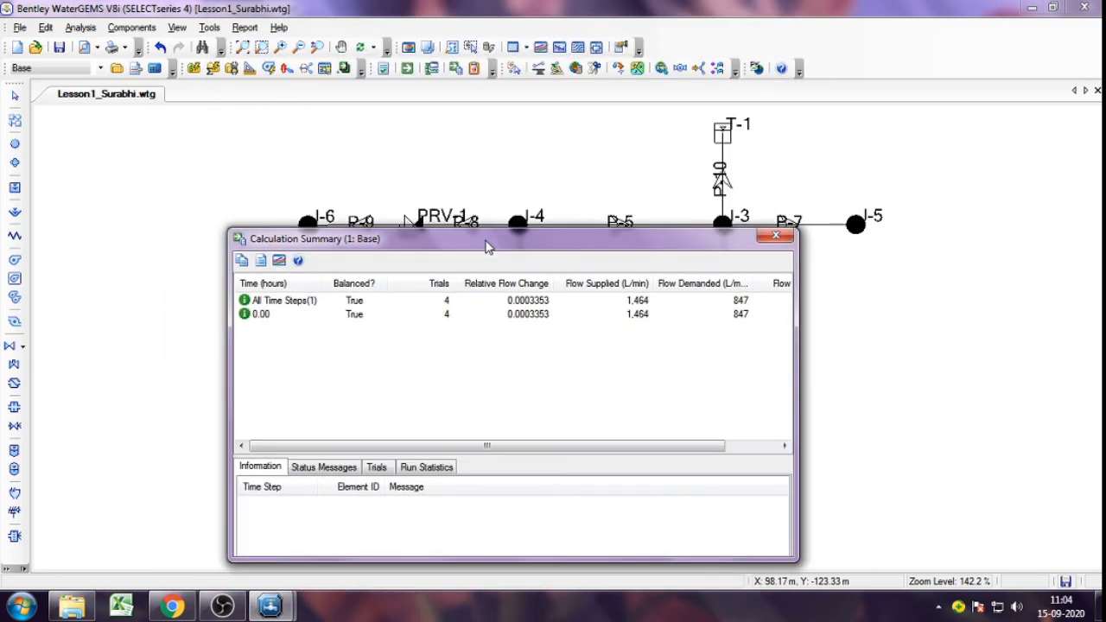
{"action": "left_click_drag", "start_coordinate": [487, 444], "coordinate": [564, 449]}
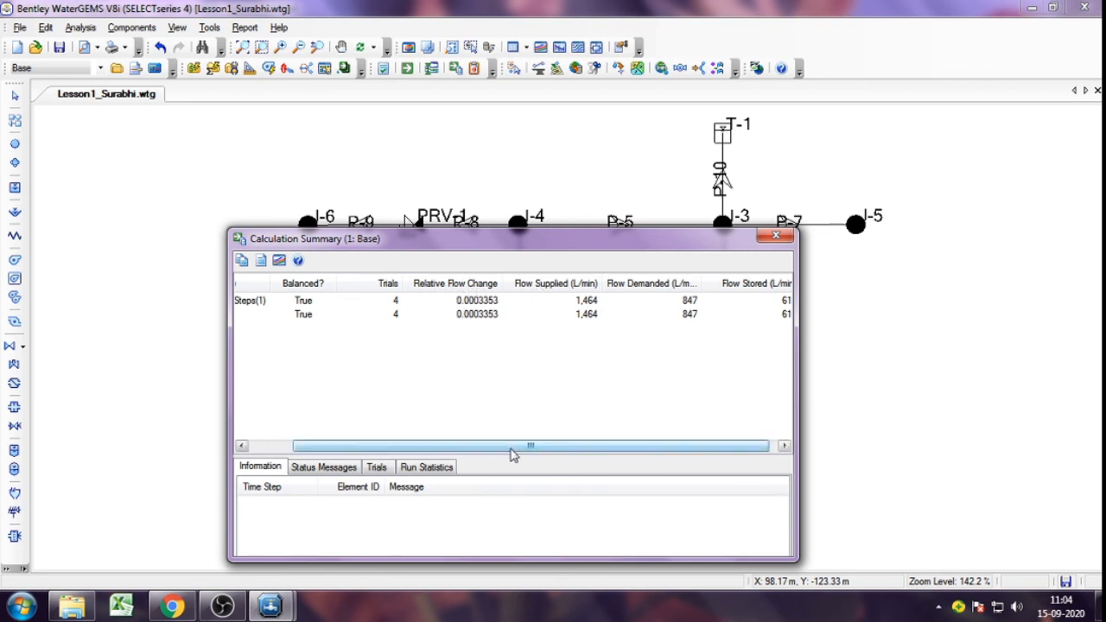
{"action": "left_click_drag", "start_coordinate": [511, 455], "coordinate": [548, 449]}
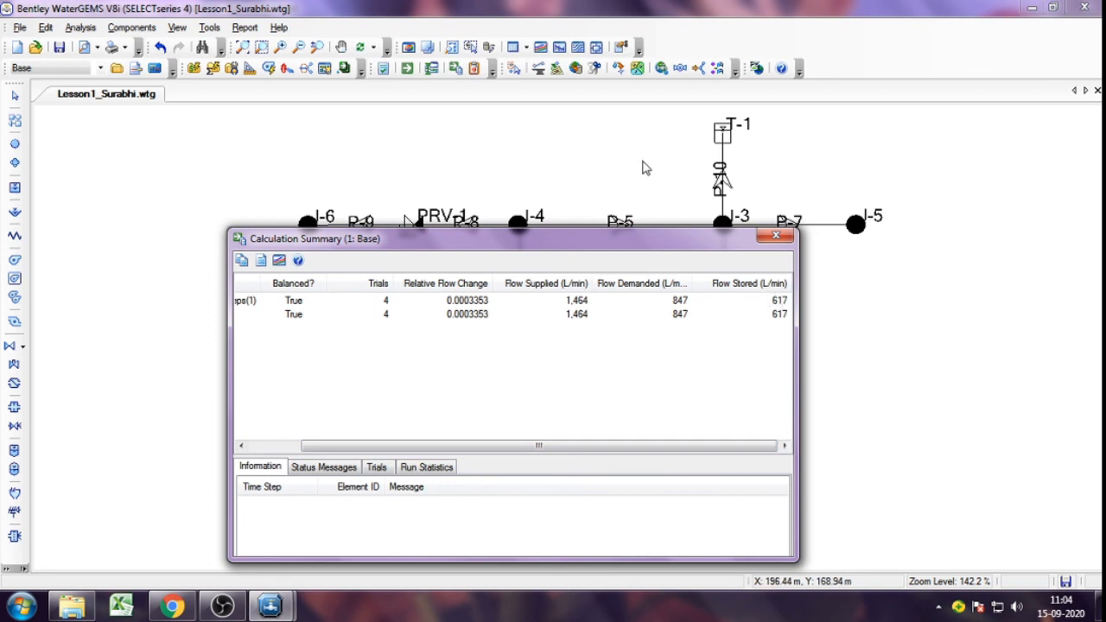
{"action": "left_click", "coordinate": [577, 302]}
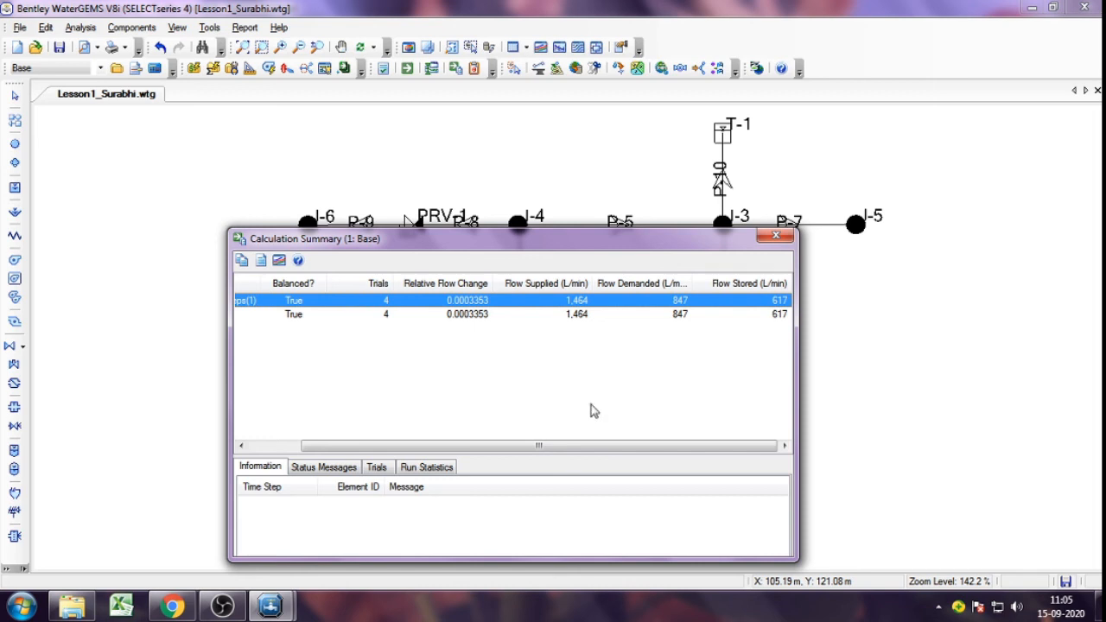
{"action": "left_click", "coordinate": [784, 239]}
{"action": "left_click_drag", "start_coordinate": [810, 283], "coordinate": [819, 411]}
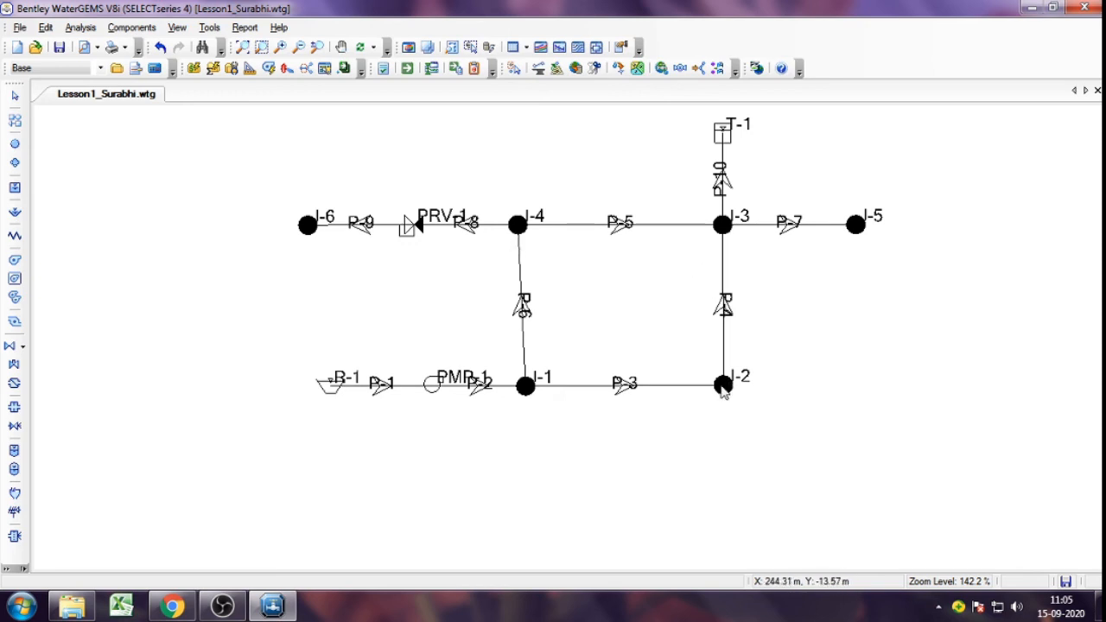